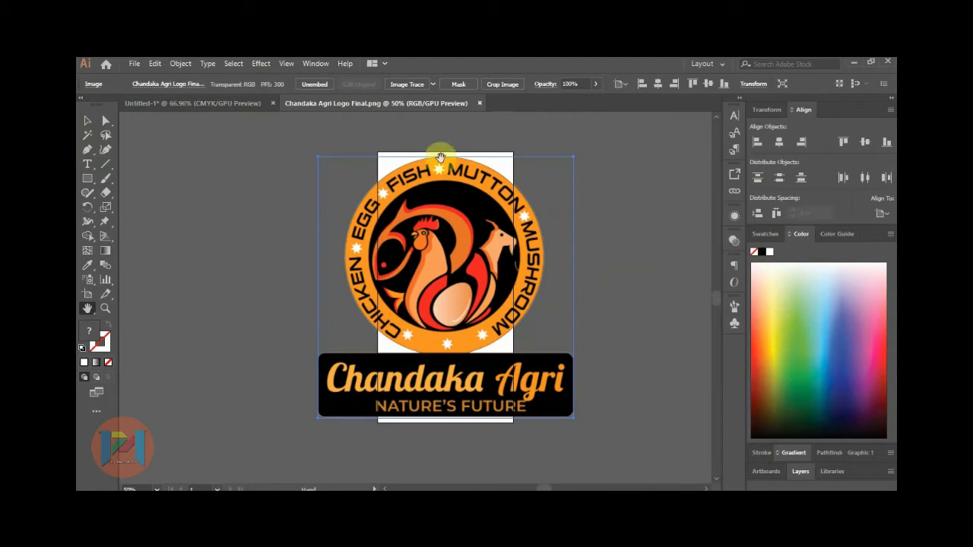
Bring the Chandaka Agri logo into the Untitled-1 artboard, scaled down.
{"action": "left_click_drag", "start_coordinate": [575, 158], "coordinate": [501, 240]}
{"action": "left_click_drag", "start_coordinate": [439, 269], "coordinate": [405, 202]}
{"action": "left_click_drag", "start_coordinate": [468, 156], "coordinate": [448, 178]}
{"action": "left_click_drag", "start_coordinate": [416, 214], "coordinate": [491, 209]}
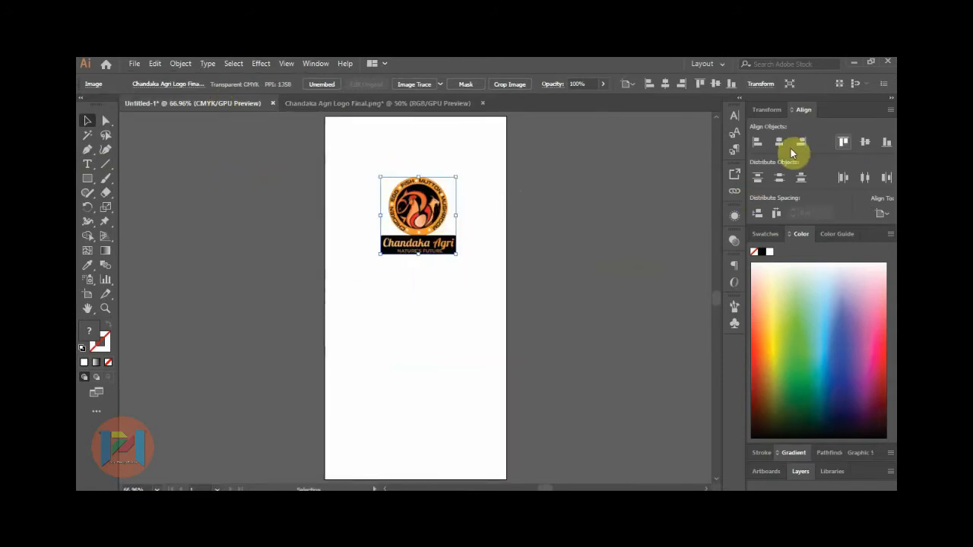
Centre the logo horizontally on the artboard, raise it near the top and enlarge it slightly.
{"action": "left_click", "coordinate": [782, 143]}
{"action": "left_click", "coordinate": [882, 215]}
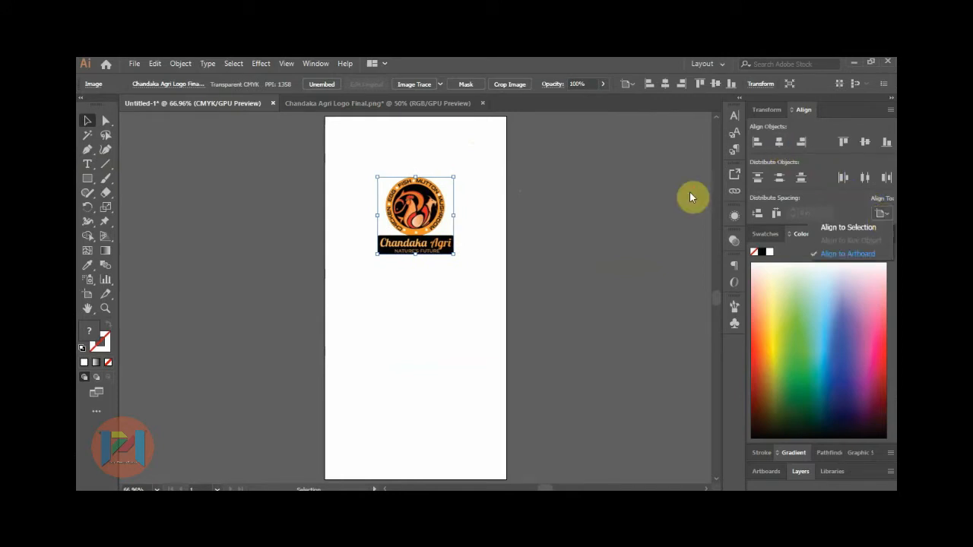
{"action": "left_click", "coordinate": [635, 195]}
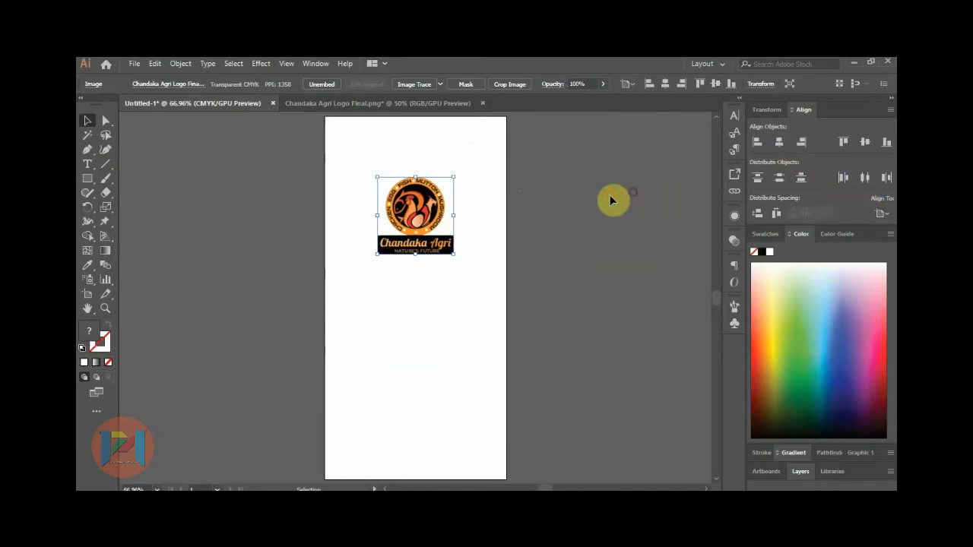
{"action": "left_click", "coordinate": [547, 191]}
{"action": "left_click_drag", "start_coordinate": [413, 210], "coordinate": [413, 180]}
{"action": "left_click_drag", "start_coordinate": [448, 222], "coordinate": [469, 232]}
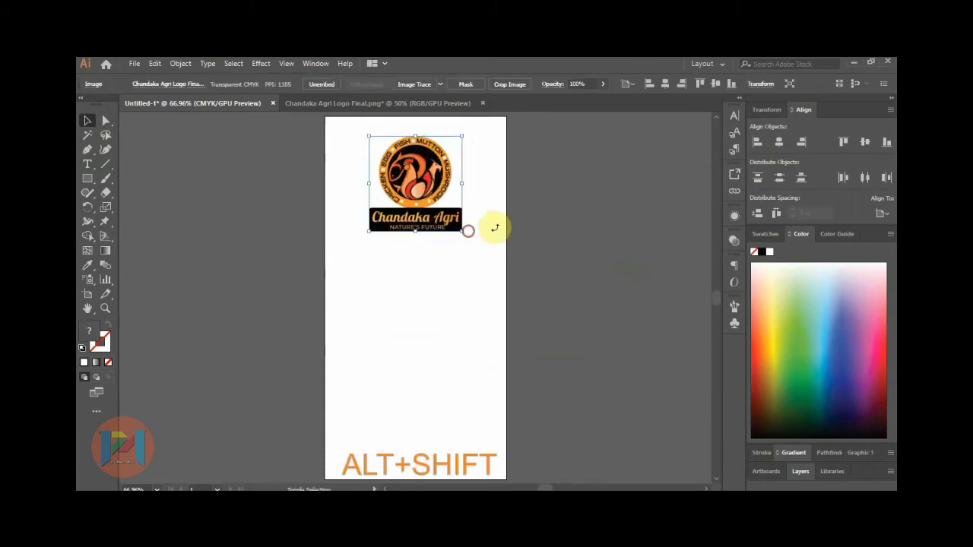
{"action": "left_click", "coordinate": [556, 237]}
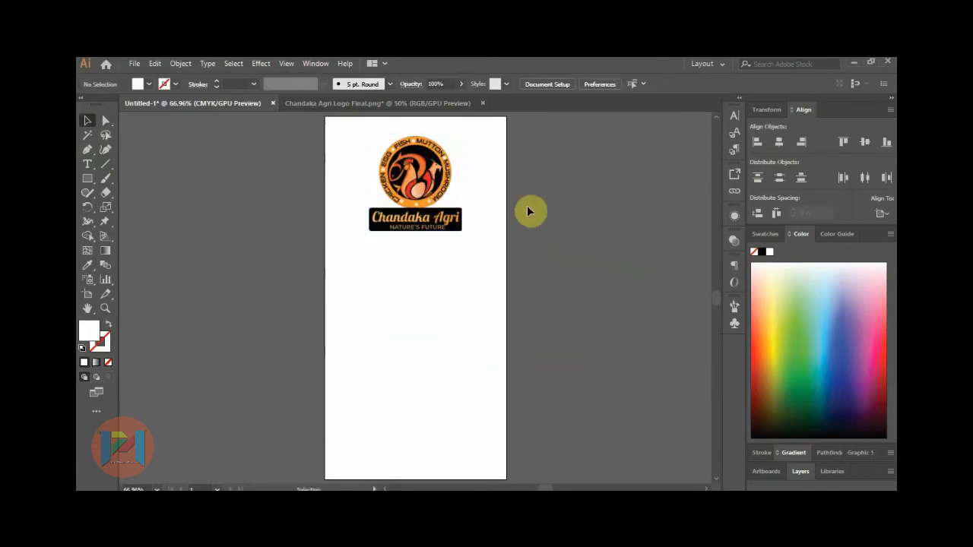
Draw a light-blue hexagon below the logo and position it.
{"action": "left_click_drag", "start_coordinate": [87, 181], "coordinate": [123, 220]}
{"action": "left_click_drag", "start_coordinate": [345, 249], "coordinate": [360, 263]}
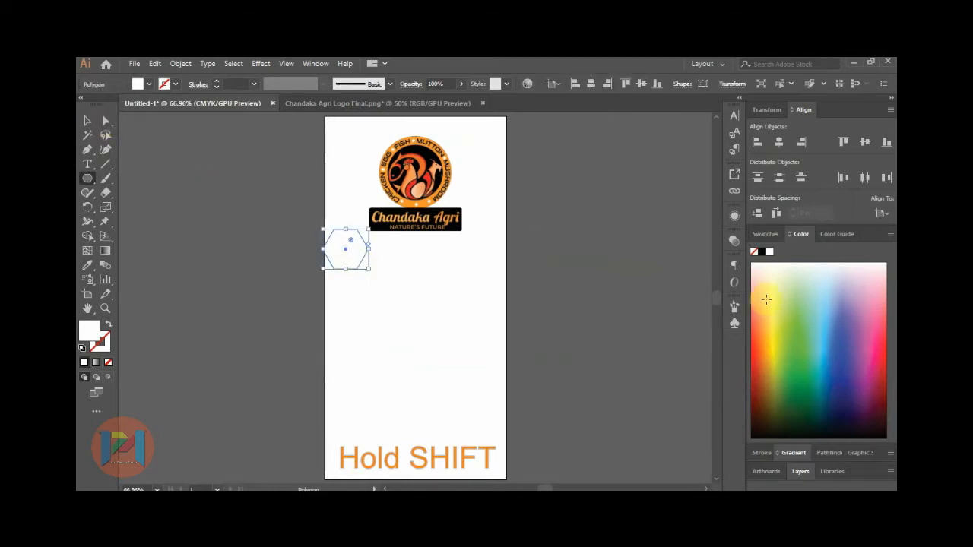
{"action": "left_click", "coordinate": [832, 304]}
{"action": "left_click", "coordinate": [87, 121]}
{"action": "left_click_drag", "start_coordinate": [348, 254], "coordinate": [482, 245]}
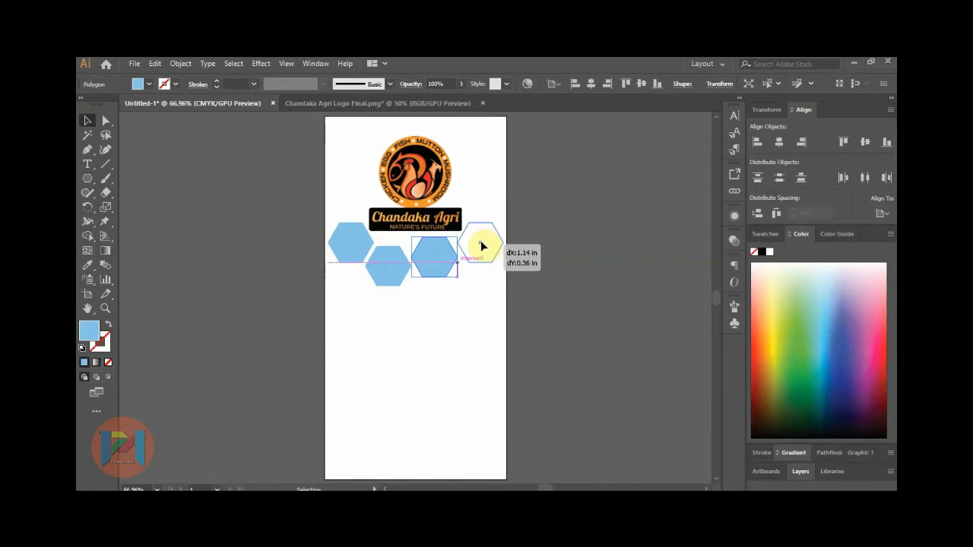
Duplicate the hexagon into two staggered rows forming a six-cell honeycomb.
{"action": "left_click_drag", "start_coordinate": [480, 242], "coordinate": [479, 242]}
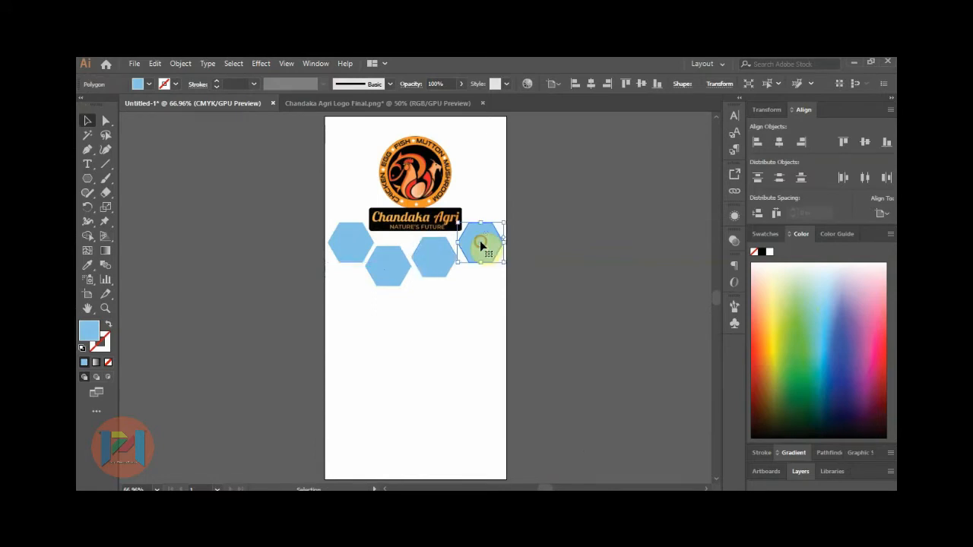
{"action": "left_click", "coordinate": [441, 262]}
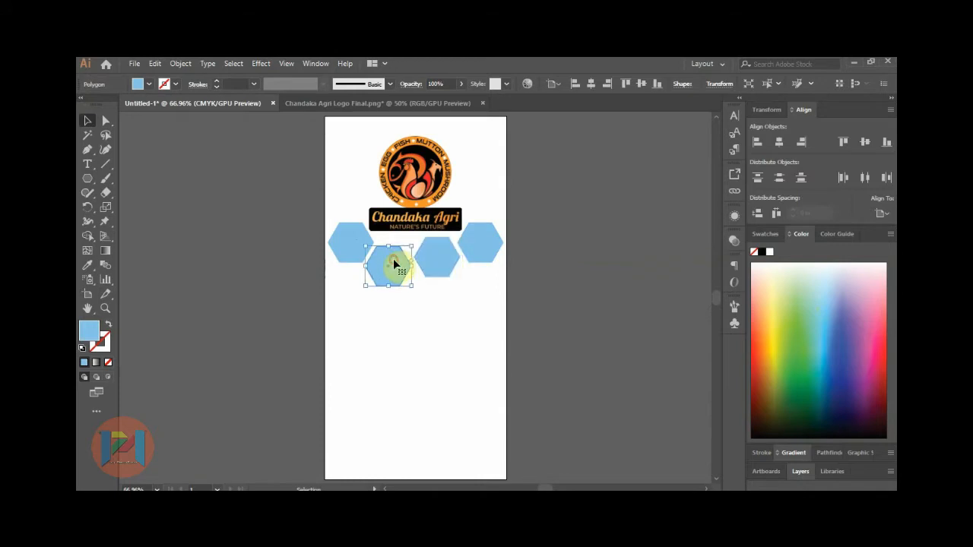
{"action": "left_click", "coordinate": [444, 272]}
{"action": "left_click_drag", "start_coordinate": [438, 266], "coordinate": [440, 274]}
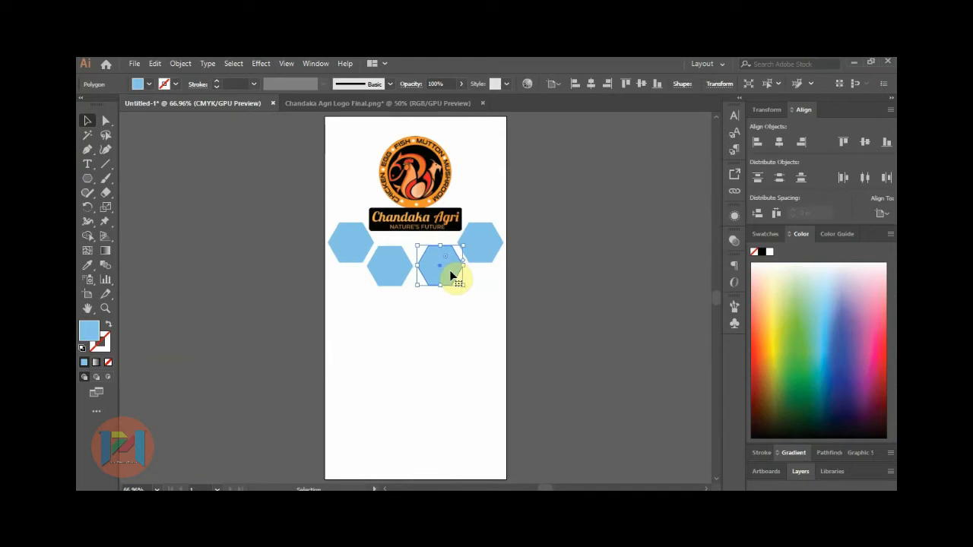
{"action": "left_click", "coordinate": [469, 283]}
{"action": "left_click", "coordinate": [441, 274]}
{"action": "left_click_drag", "start_coordinate": [441, 270], "coordinate": [352, 297]}
{"action": "left_click", "coordinate": [557, 280]}
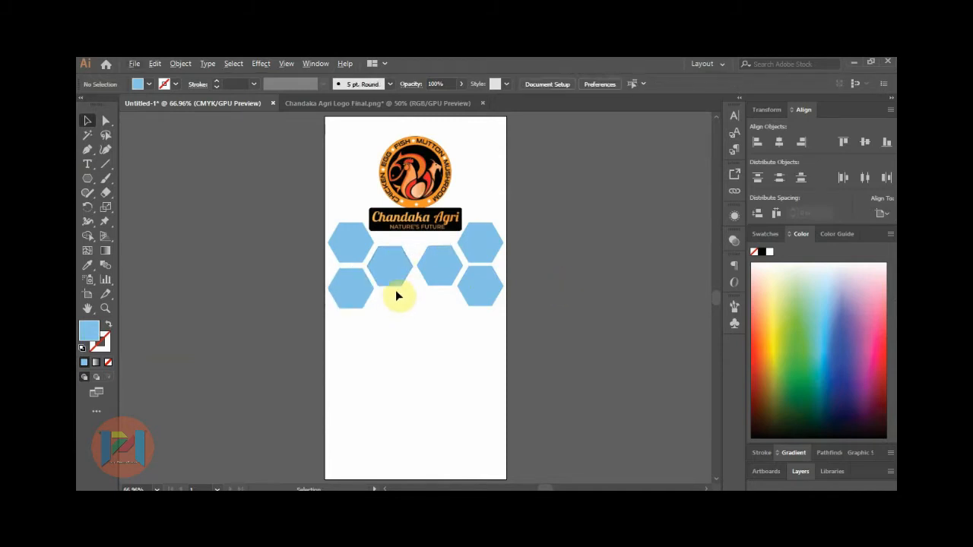
Add a Bahnschrift text block about fresh fish, chicken, prawn, mutton and mushroom.
{"action": "left_click", "coordinate": [89, 166]}
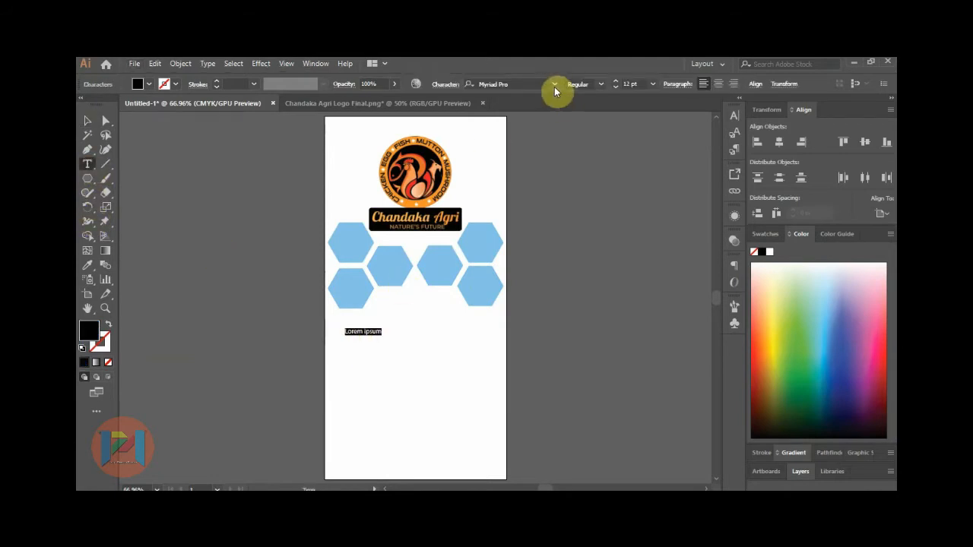
{"action": "left_click", "coordinate": [555, 89]}
{"action": "left_click", "coordinate": [555, 85]}
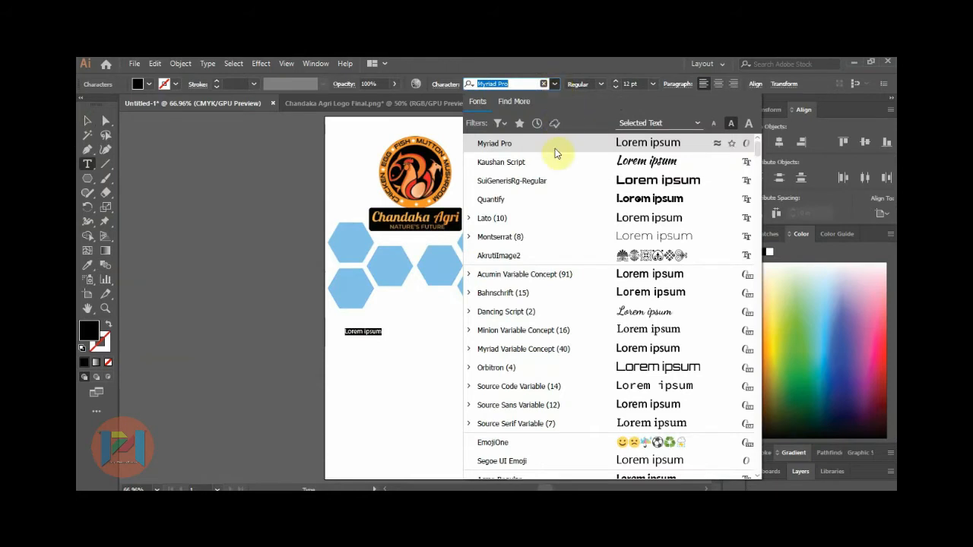
{"action": "left_click", "coordinate": [537, 295]}
{"action": "type", "text": "We offer 100% Fresh"}
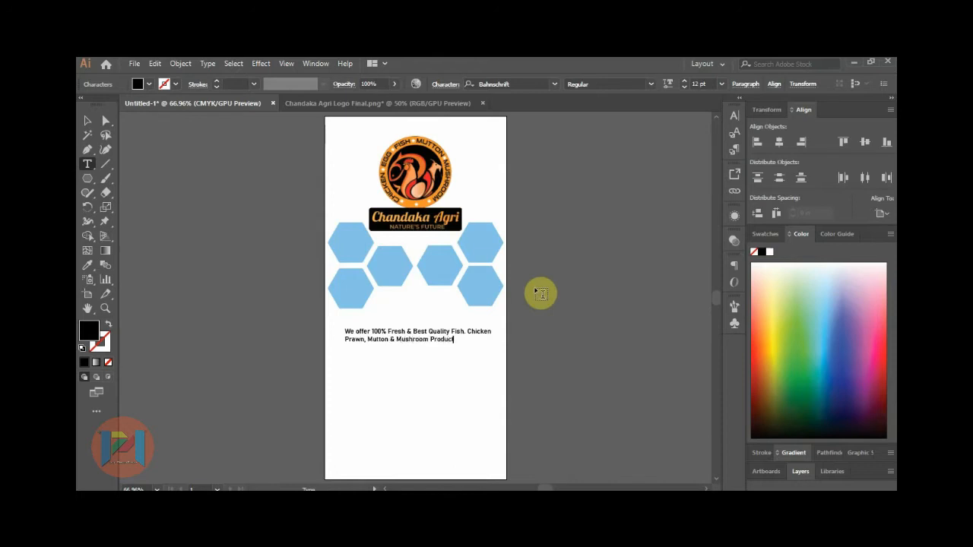
Centre the paragraph lines, centre the block on the artboard and nudge it up under the hexagons.
{"action": "key", "text": "shift+Home"}
{"action": "key", "text": "shift+Up"}
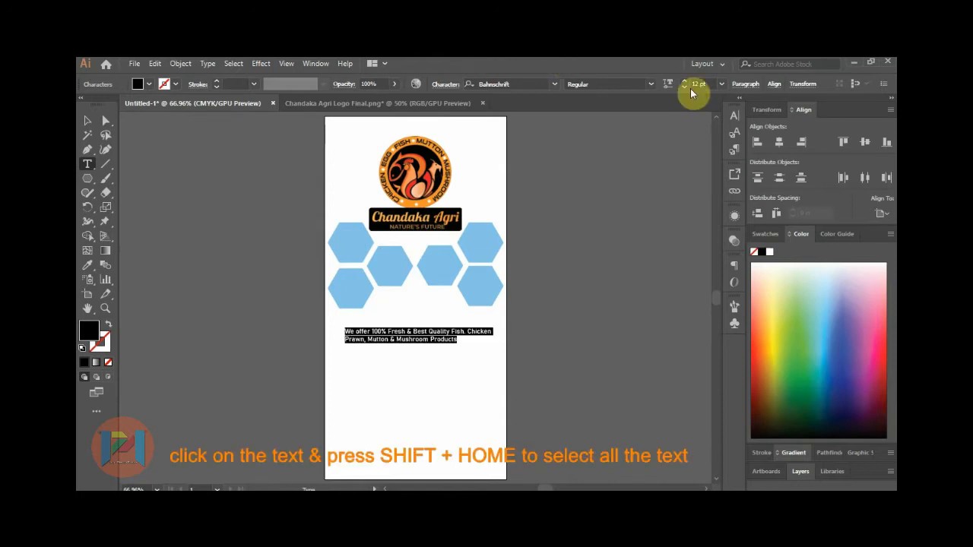
{"action": "left_click", "coordinate": [748, 85]}
{"action": "left_click", "coordinate": [650, 104]}
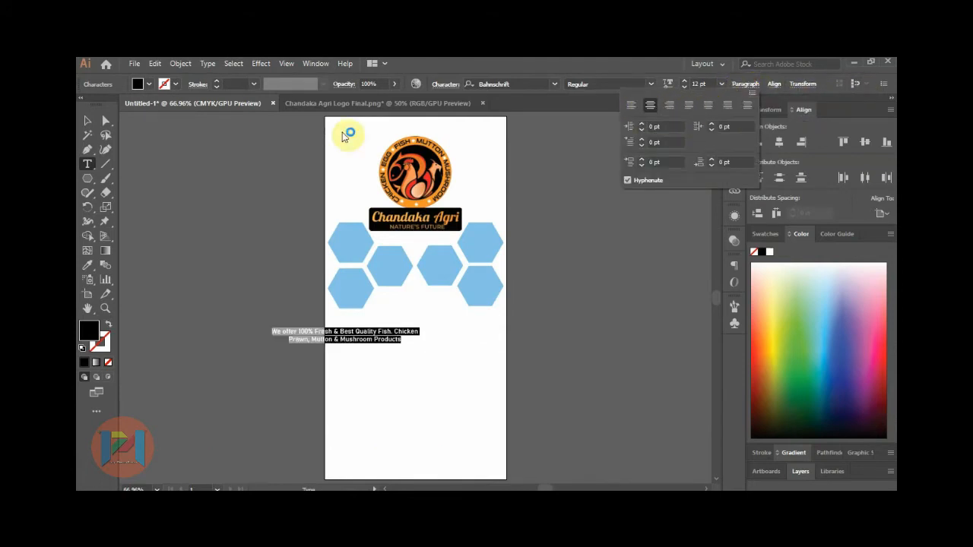
{"action": "left_click", "coordinate": [88, 123]}
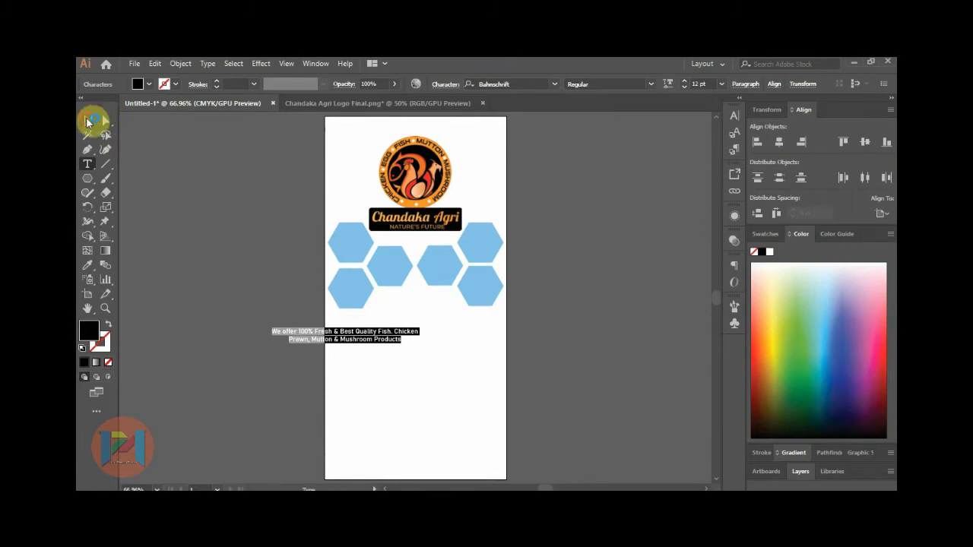
{"action": "left_click", "coordinate": [779, 142]}
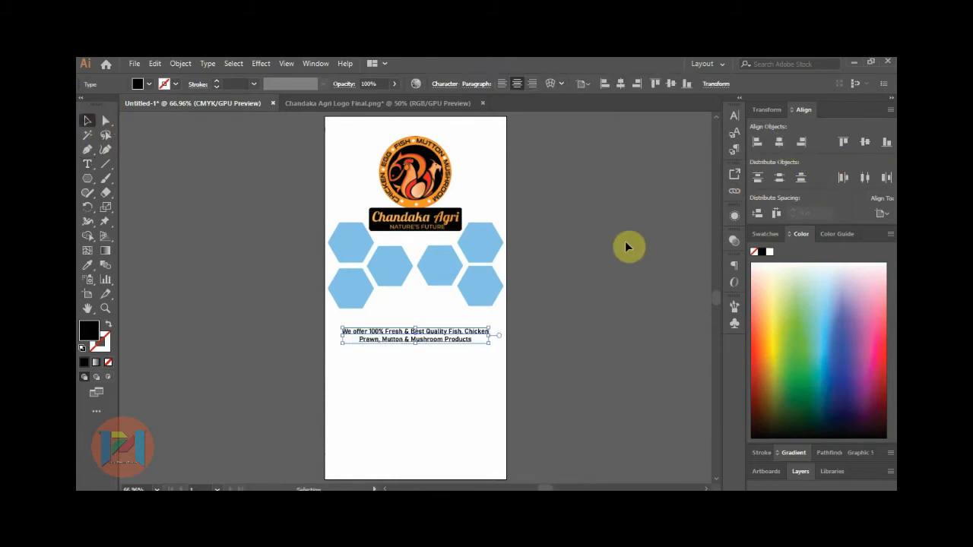
{"action": "key", "text": "Up"}
{"action": "key", "text": "Up"}
{"action": "key", "text": "Up"}
{"action": "key", "text": "Up"}
{"action": "key", "text": "Up"}
{"action": "key", "text": "Up"}
{"action": "key", "text": "Up"}
{"action": "key", "text": "Up"}
{"action": "key", "text": "Up"}
{"action": "key", "text": "Up"}
{"action": "key", "text": "Up"}
{"action": "key", "text": "Up"}
{"action": "key", "text": "Up"}
{"action": "key", "text": "Up"}
{"action": "key", "text": "Up"}
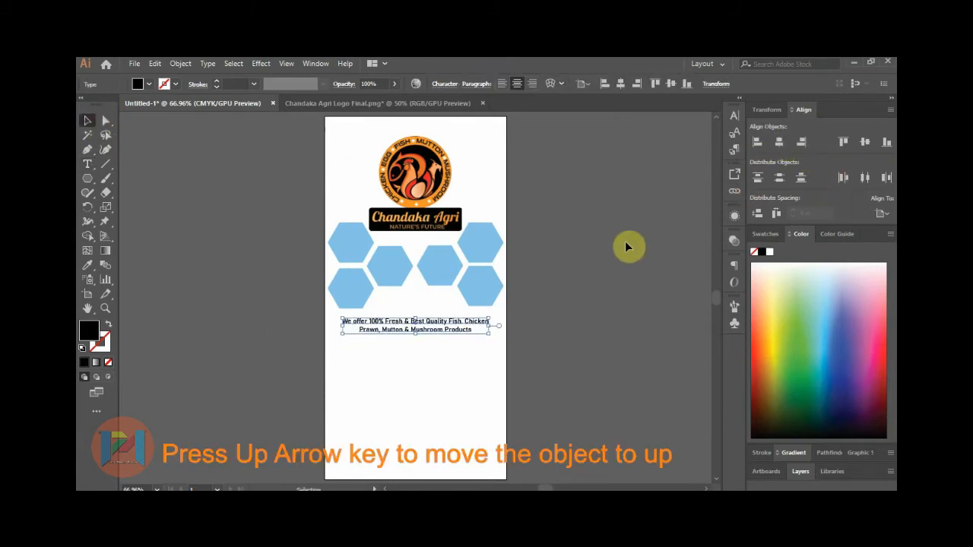
{"action": "key", "text": "Up"}
{"action": "left_click", "coordinate": [627, 257]}
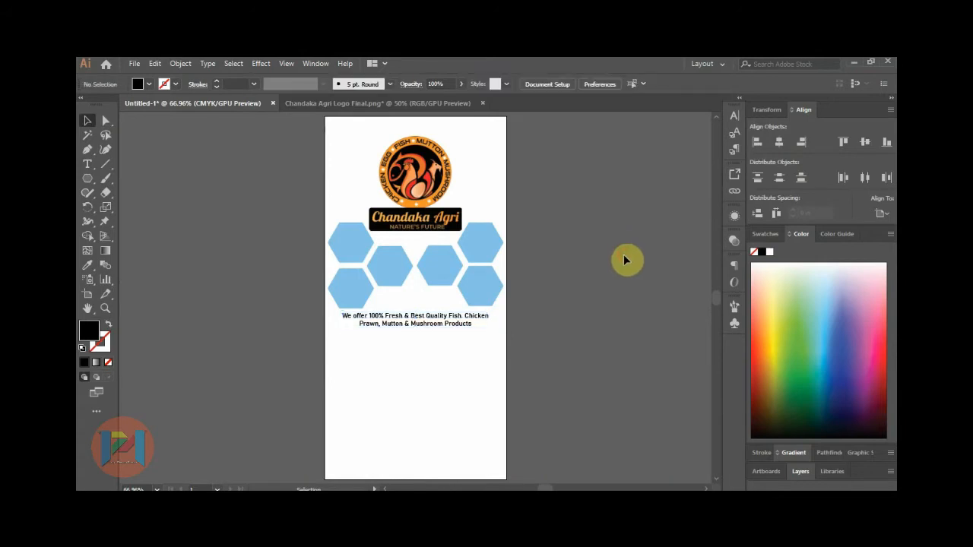
{"action": "left_click", "coordinate": [476, 303]}
{"action": "left_click", "coordinate": [361, 299]}
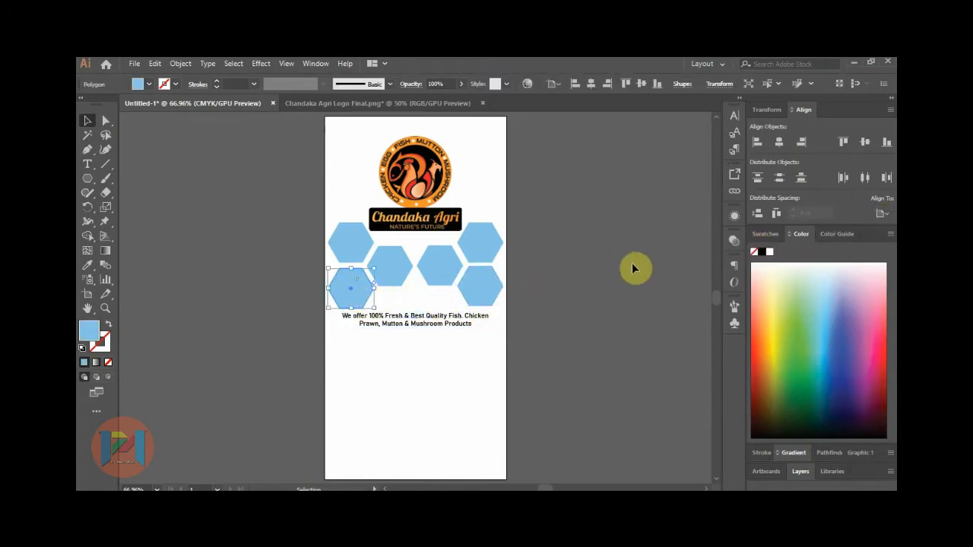
Top-align the bottom pair of hexagons relative to the selection.
{"action": "left_click", "coordinate": [491, 285], "text": "shift"}
{"action": "left_click", "coordinate": [882, 213]}
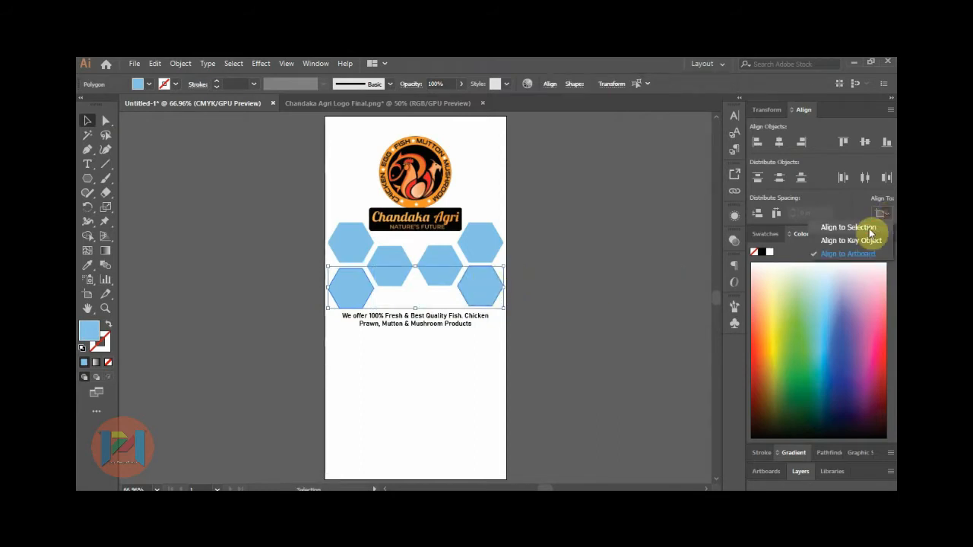
{"action": "left_click", "coordinate": [870, 228]}
{"action": "left_click", "coordinate": [843, 143]}
{"action": "left_click", "coordinate": [618, 244]}
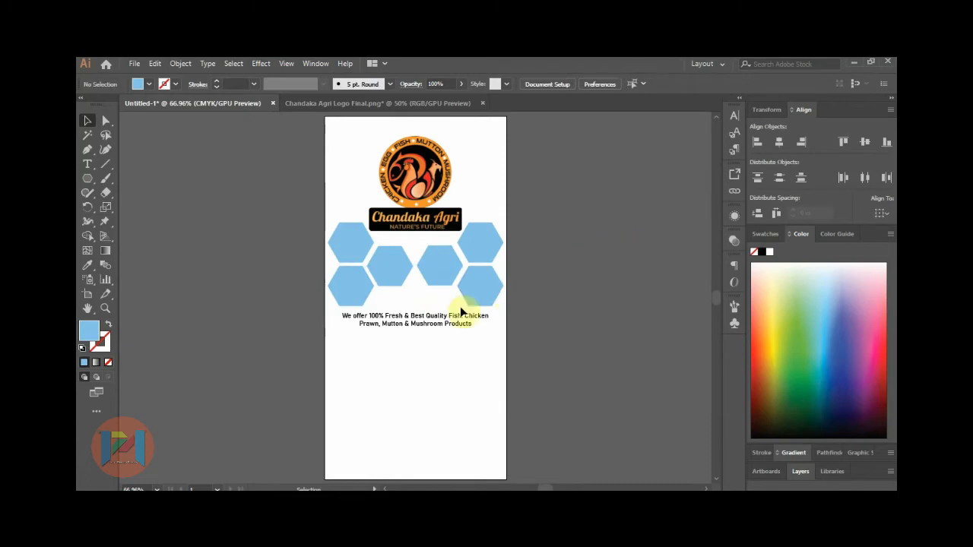
Top-align the middle and top pairs of hexagons.
{"action": "left_click", "coordinate": [442, 274]}
{"action": "left_click", "coordinate": [391, 269], "text": "shift"}
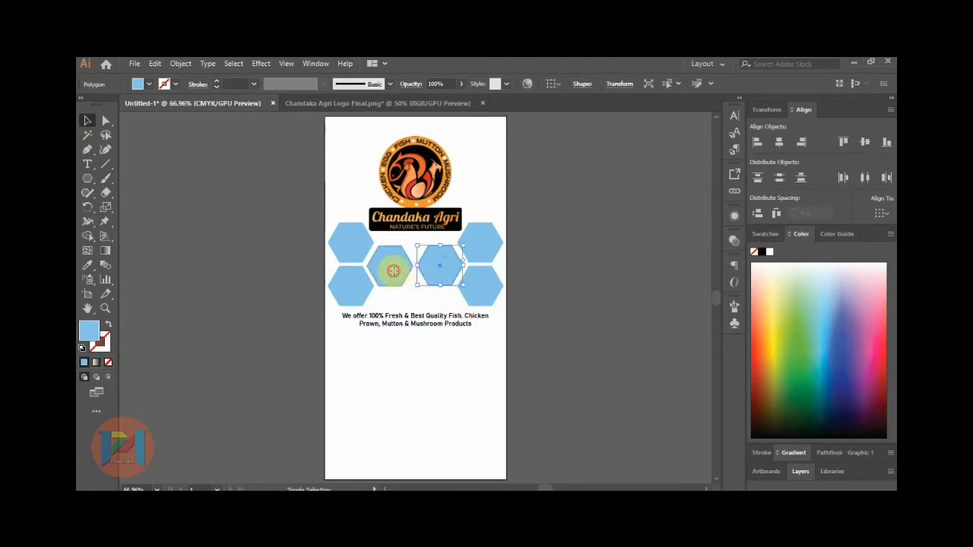
{"action": "left_click", "coordinate": [608, 245]}
{"action": "left_click", "coordinate": [492, 242]}
{"action": "left_click", "coordinate": [367, 247], "text": "shift"}
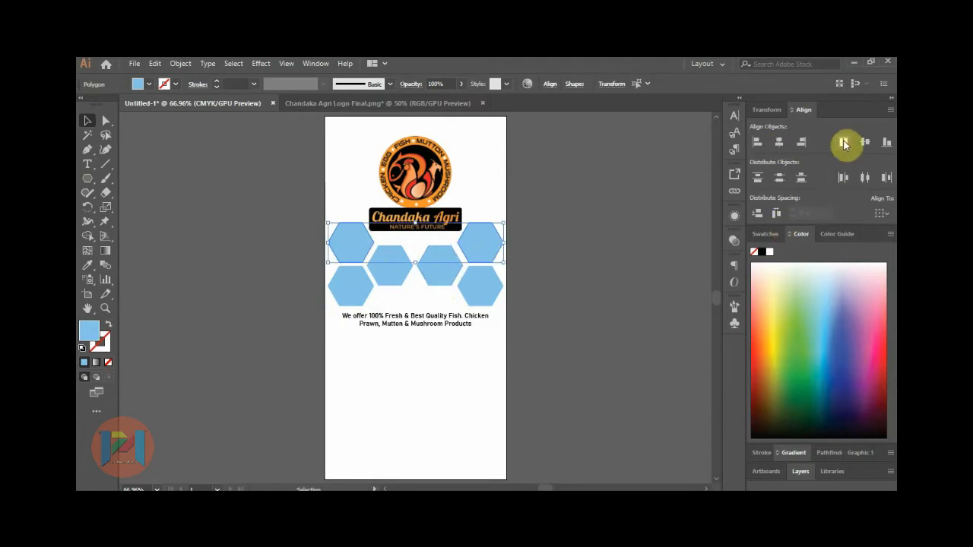
{"action": "left_click", "coordinate": [568, 300]}
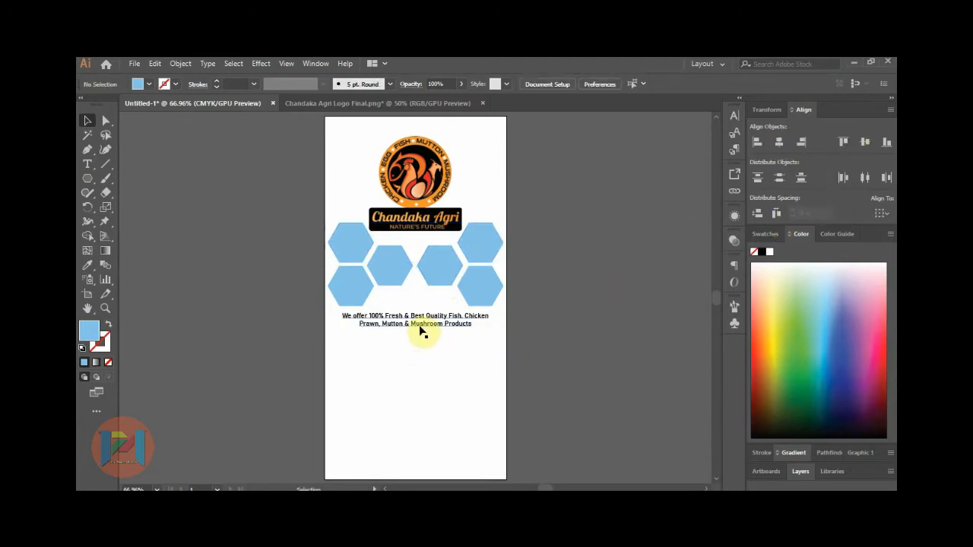
{"action": "left_click", "coordinate": [87, 163]}
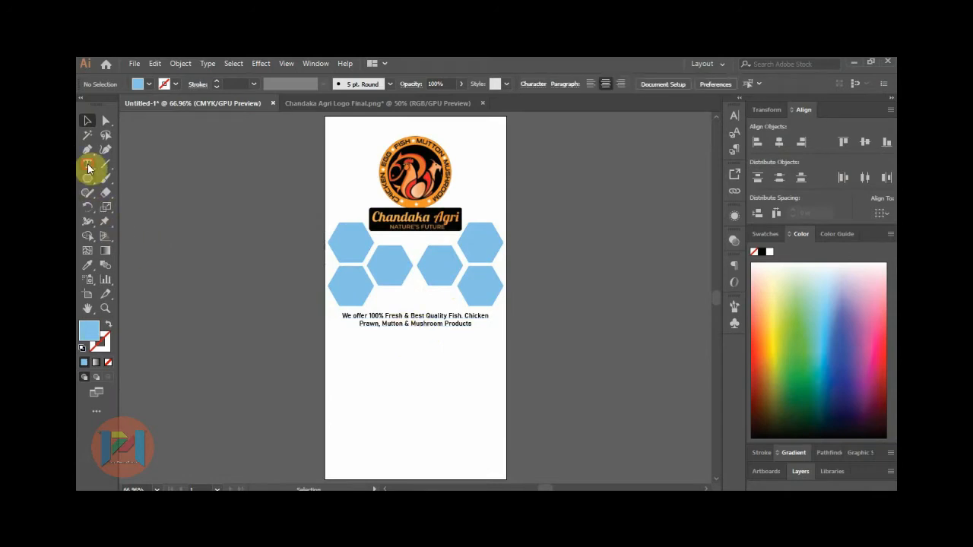
Add an enlarged 'Place yout ORDER online' heading below the tagline, centred on the artboard.
{"action": "left_click", "coordinate": [368, 362]}
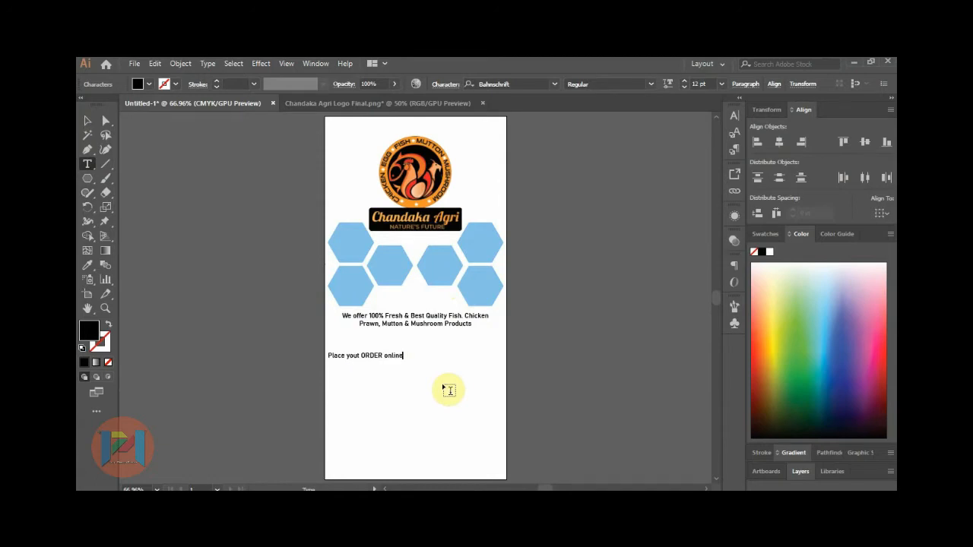
{"action": "left_click", "coordinate": [87, 120]}
{"action": "left_click_drag", "start_coordinate": [403, 361], "coordinate": [444, 347]}
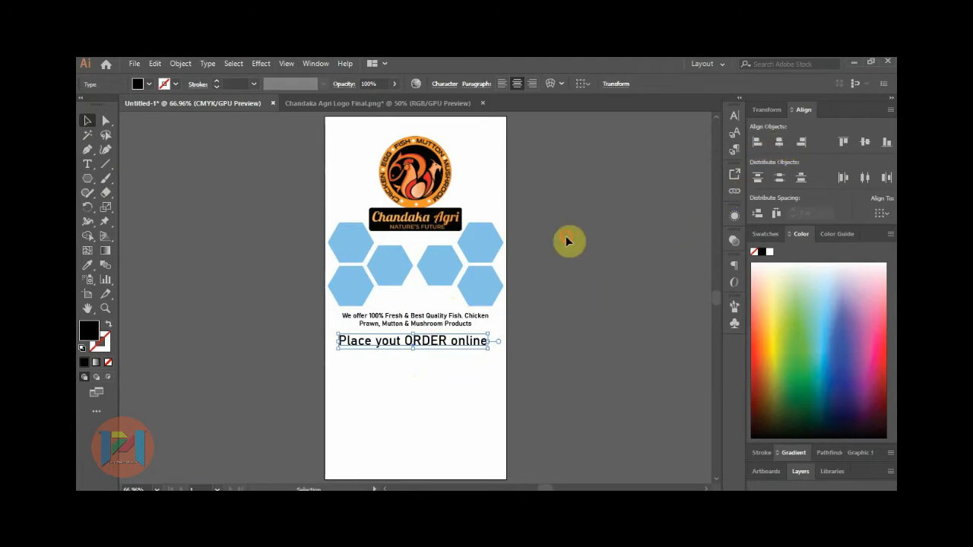
{"action": "left_click", "coordinate": [545, 274]}
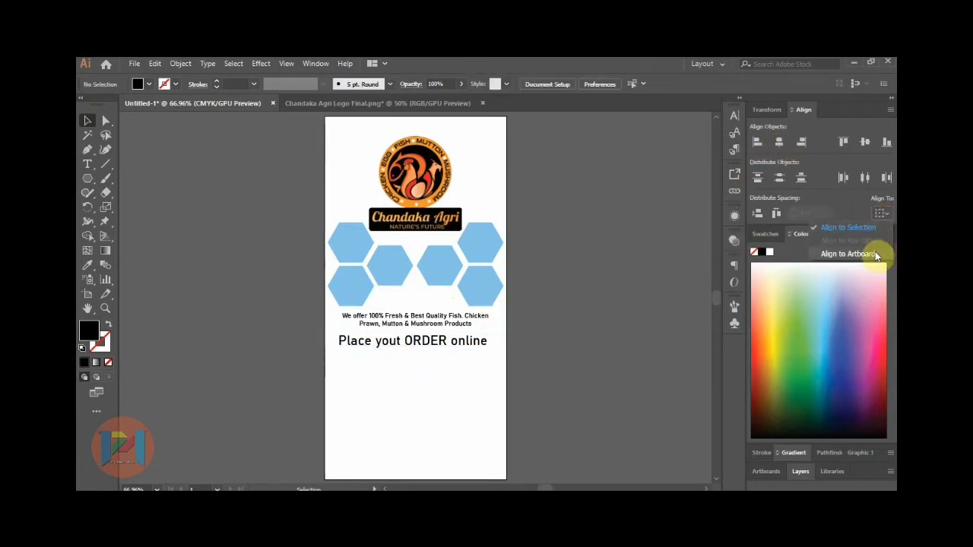
{"action": "left_click", "coordinate": [470, 352]}
{"action": "left_click", "coordinate": [779, 142]}
{"action": "left_click", "coordinate": [567, 315]}
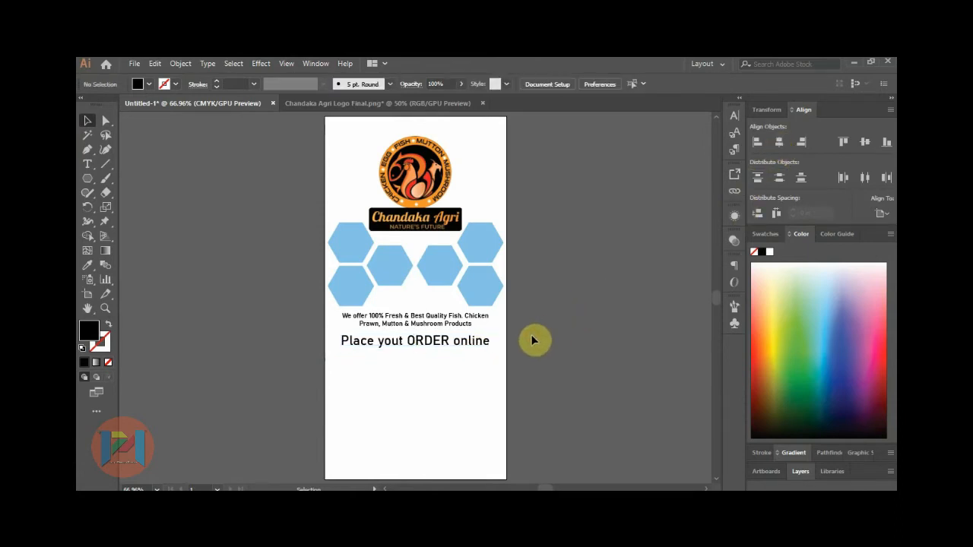
{"action": "left_click", "coordinate": [134, 64]}
Open Visiting Card Symbols.ai by searching 'symbol' in the Open dialog.
{"action": "left_click", "coordinate": [155, 105]}
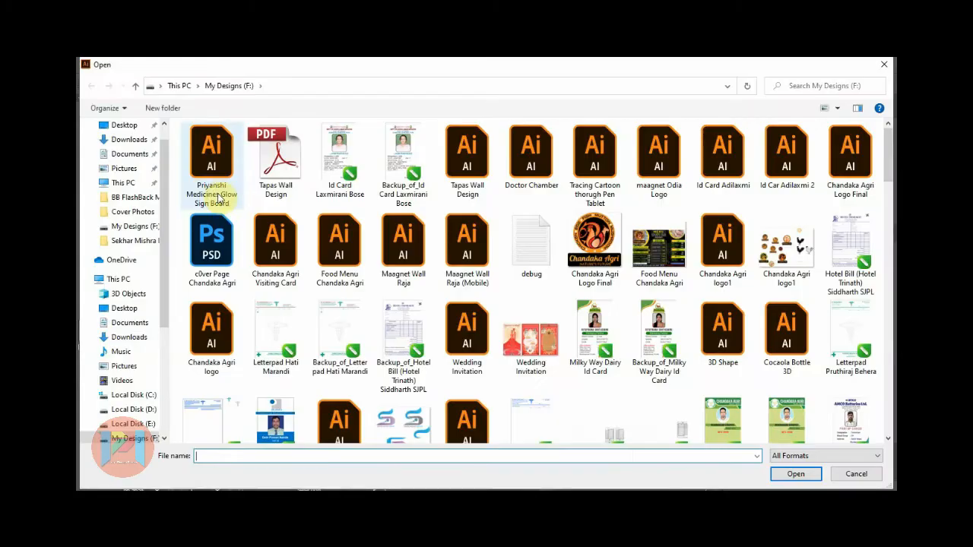
{"action": "left_click", "coordinate": [795, 86]}
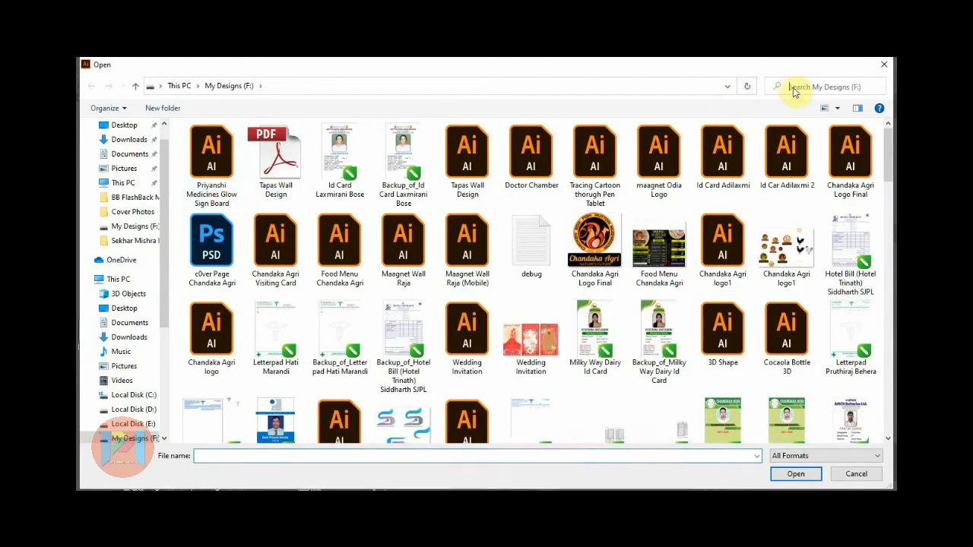
{"action": "type", "text": "symbol"}
{"action": "double_click", "coordinate": [235, 218]}
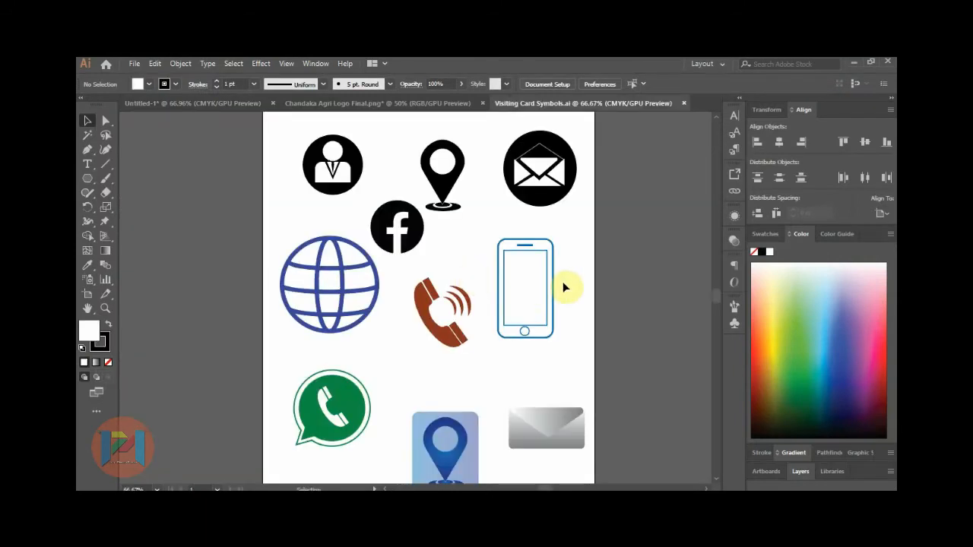
Copy the WhatsApp icon into the flyer, shrink it and place it below the heading.
{"action": "scroll", "coordinate": [563, 253], "scroll_direction": "down", "scroll_amount": 2}
{"action": "left_click_drag", "start_coordinate": [404, 307], "coordinate": [456, 397]}
{"action": "left_click_drag", "start_coordinate": [450, 356], "coordinate": [421, 385]}
{"action": "left_click", "coordinate": [531, 386]}
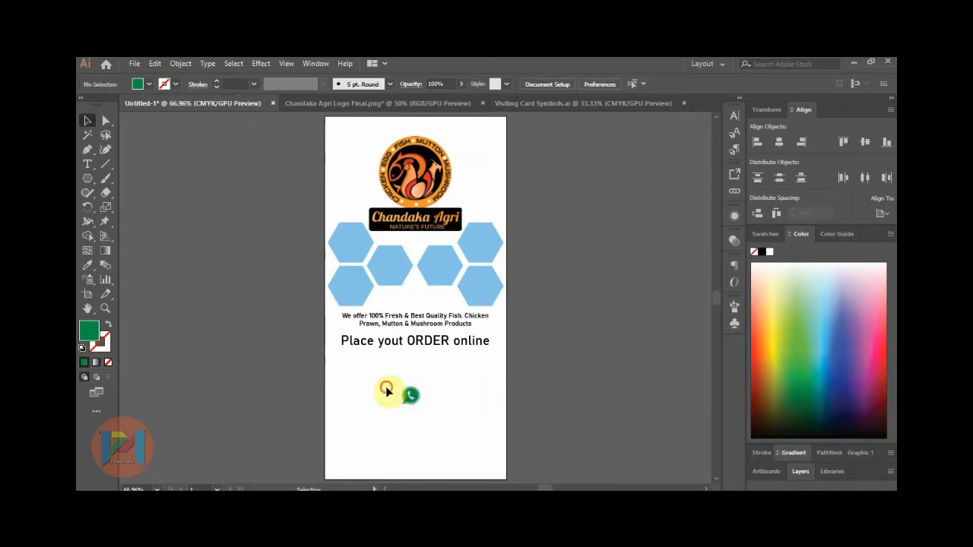
{"action": "left_click", "coordinate": [411, 396]}
{"action": "left_click_drag", "start_coordinate": [418, 402], "coordinate": [393, 400]}
Shrink the WhatsApp icon further.
{"action": "scroll", "coordinate": [392, 398], "scroll_direction": "up", "scroll_amount": 3}
{"action": "left_click_drag", "start_coordinate": [411, 366], "coordinate": [398, 375]}
{"action": "left_click", "coordinate": [402, 352]}
{"action": "scroll", "coordinate": [402, 352], "scroll_direction": "down", "scroll_amount": 2}
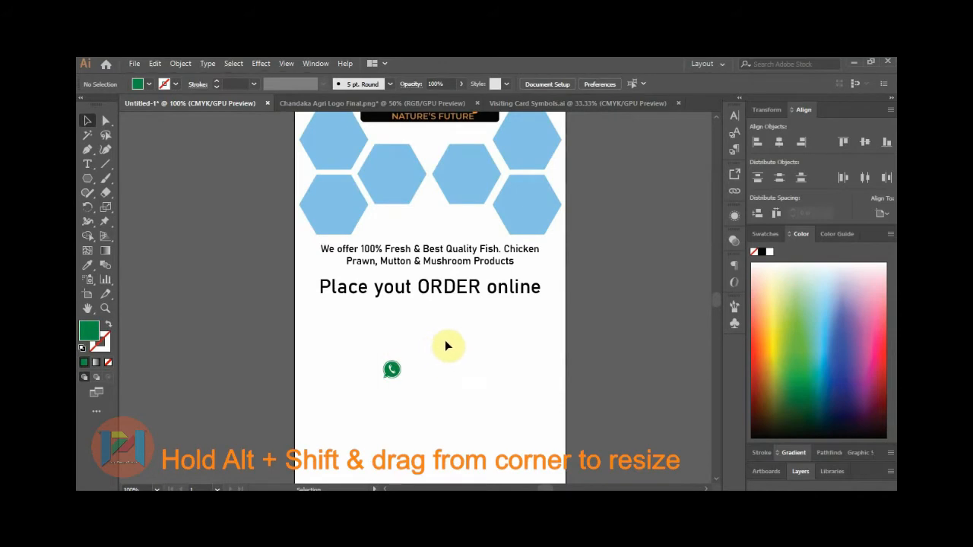
Bring the Facebook icon from the symbols sheet onto the flyer and scale it down.
{"action": "left_click", "coordinate": [551, 102]}
{"action": "left_click", "coordinate": [634, 253]}
{"action": "left_click", "coordinate": [475, 242]}
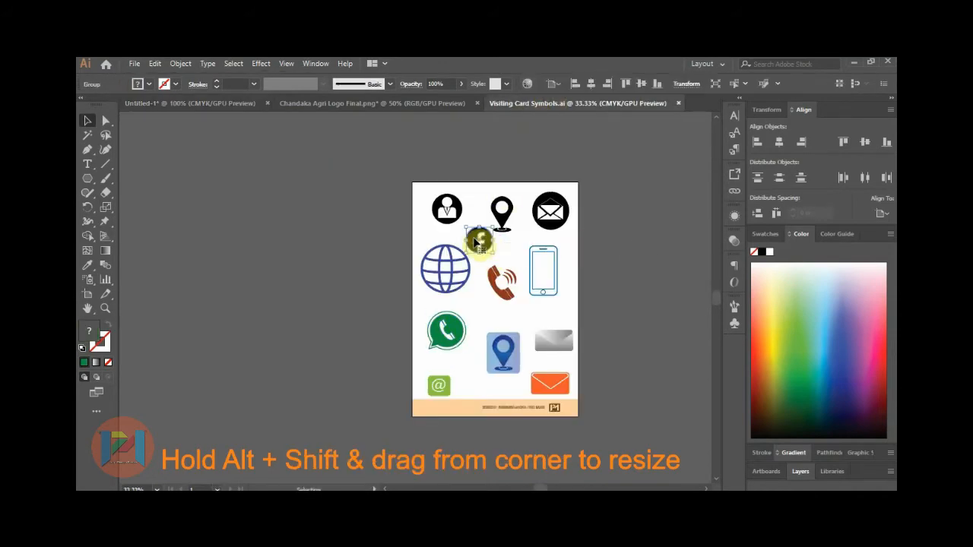
{"action": "left_click_drag", "start_coordinate": [475, 242], "coordinate": [224, 106]}
{"action": "left_click_drag", "start_coordinate": [222, 98], "coordinate": [490, 357]}
{"action": "left_click_drag", "start_coordinate": [528, 314], "coordinate": [442, 319]}
{"action": "left_click", "coordinate": [571, 323]}
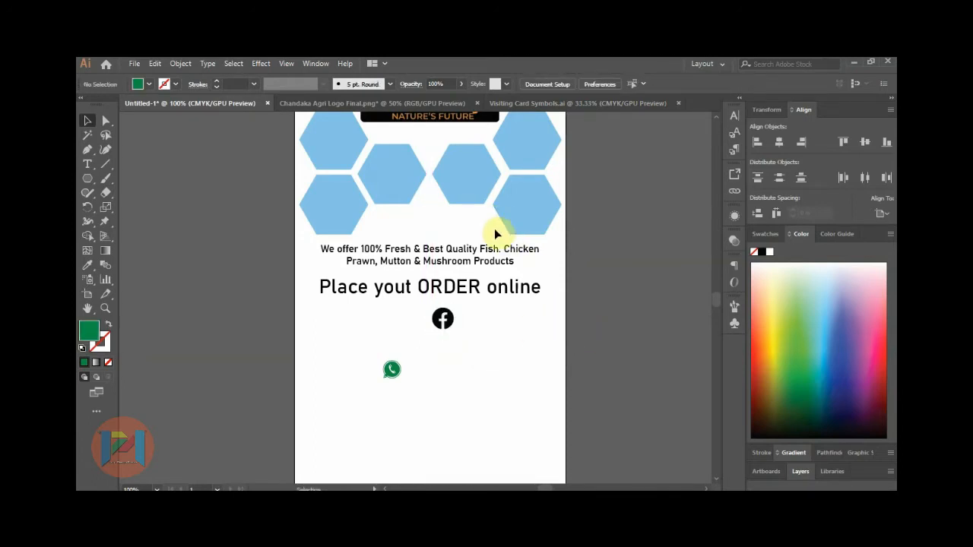
Bring the envelope icon onto the flyer, scaled small beside the Facebook icon.
{"action": "left_click", "coordinate": [579, 102]}
{"action": "left_click", "coordinate": [549, 214]}
{"action": "left_click_drag", "start_coordinate": [549, 211], "coordinate": [342, 339]}
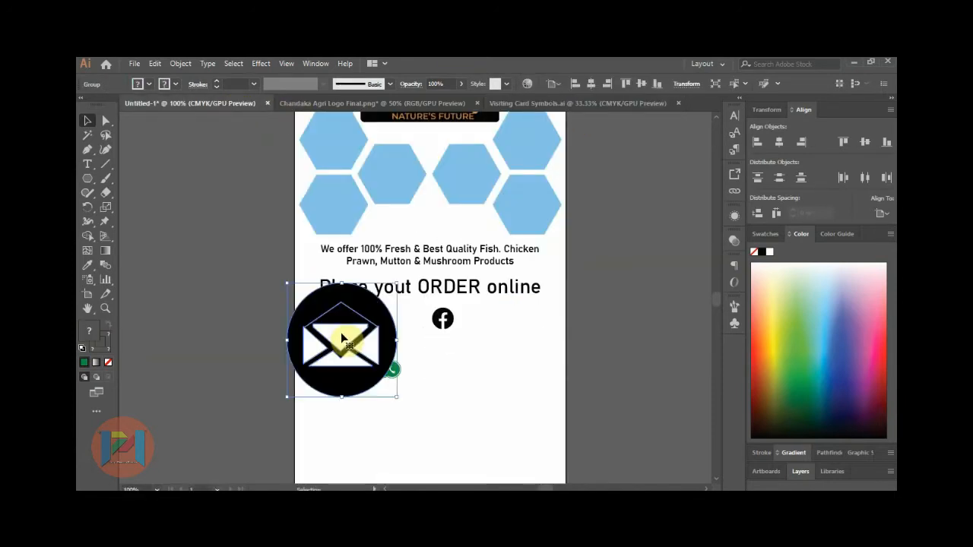
{"action": "left_click_drag", "start_coordinate": [396, 283], "coordinate": [327, 320]}
{"action": "scroll", "coordinate": [323, 320], "scroll_direction": "up", "scroll_amount": 3}
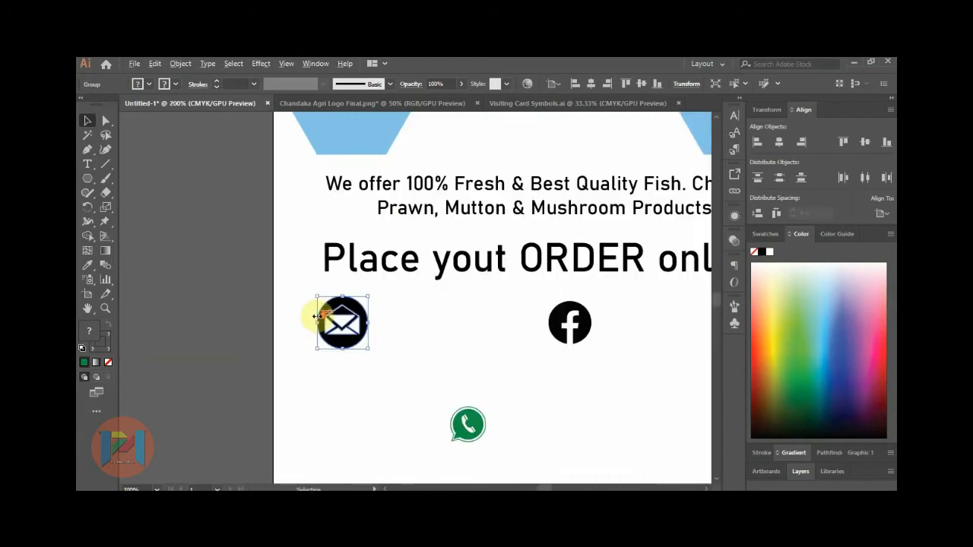
{"action": "left_click_drag", "start_coordinate": [395, 290], "coordinate": [388, 298]}
{"action": "left_click", "coordinate": [413, 297]}
{"action": "scroll", "coordinate": [306, 286], "scroll_direction": "down", "scroll_amount": 3}
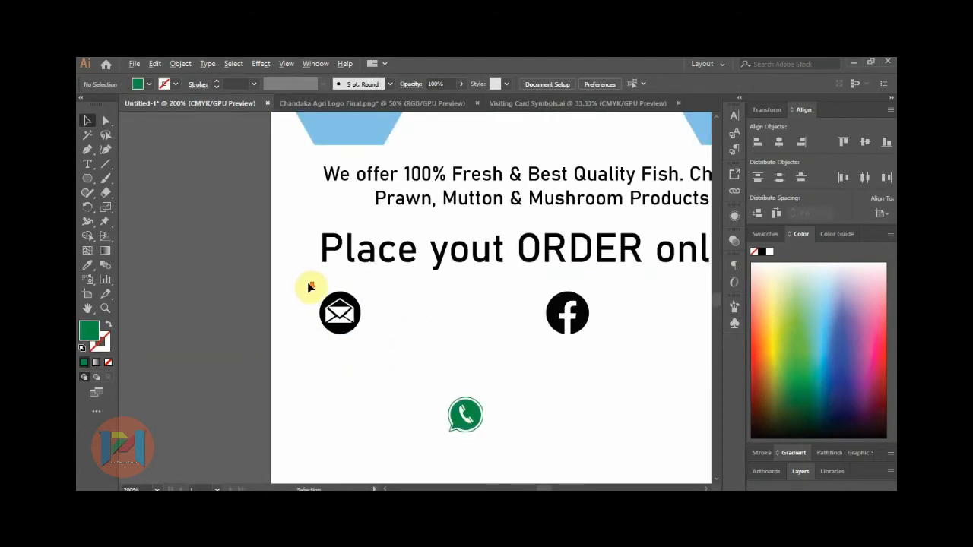
Type the company's e-mail address as a text line beside the envelope icon.
{"action": "left_click", "coordinate": [87, 165]}
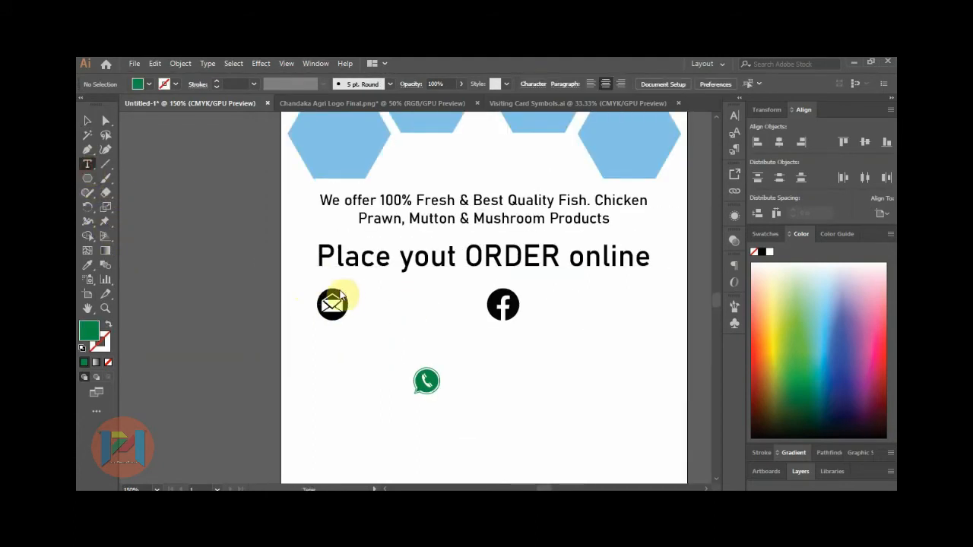
{"action": "left_click", "coordinate": [357, 304]}
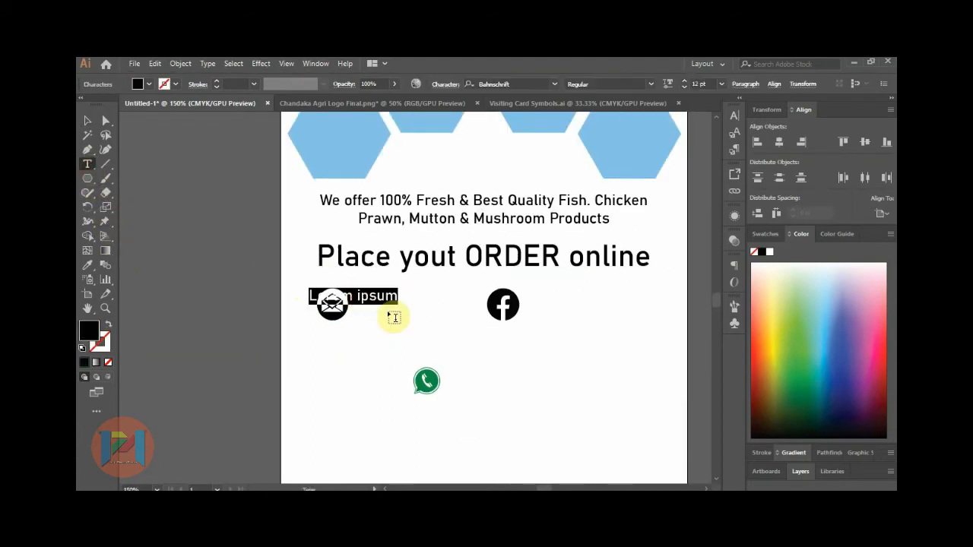
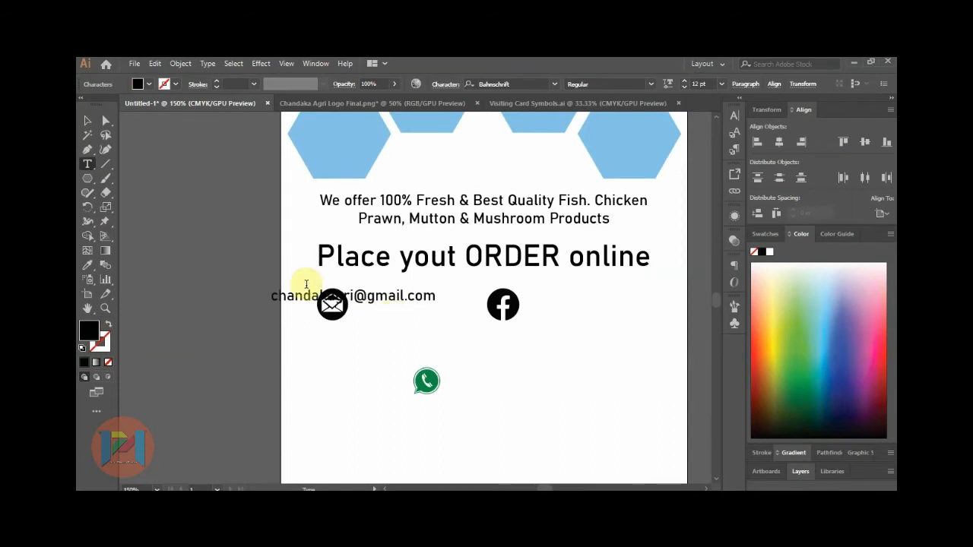
{"action": "left_click", "coordinate": [86, 121]}
Line up the envelope icon, e-mail text and Facebook icon in one row.
{"action": "left_click_drag", "start_coordinate": [403, 304], "coordinate": [477, 309]}
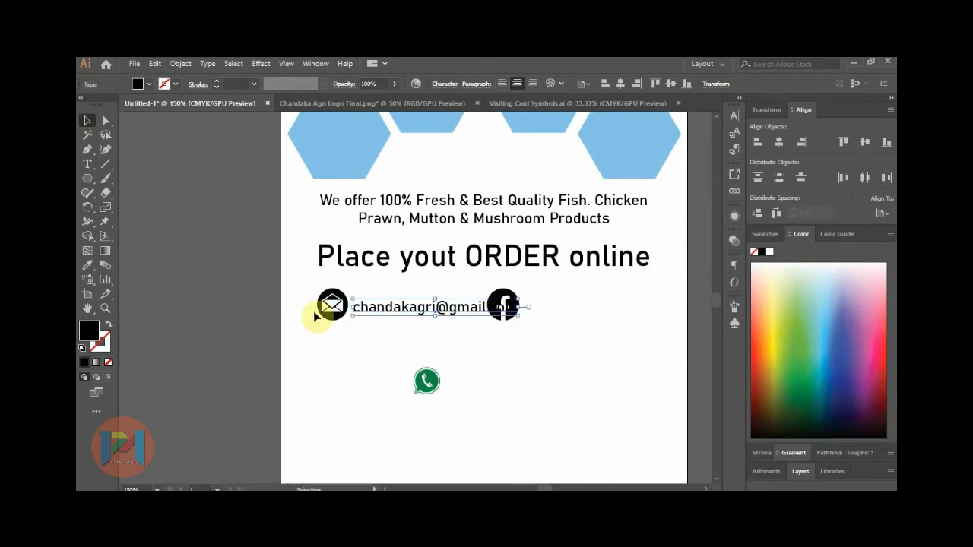
{"action": "left_click_drag", "start_coordinate": [335, 313], "coordinate": [308, 311]}
{"action": "left_click_drag", "start_coordinate": [400, 316], "coordinate": [370, 308]}
{"action": "left_click", "coordinate": [506, 313]}
{"action": "left_click_drag", "start_coordinate": [514, 308], "coordinate": [523, 308]}
{"action": "left_click", "coordinate": [561, 323]}
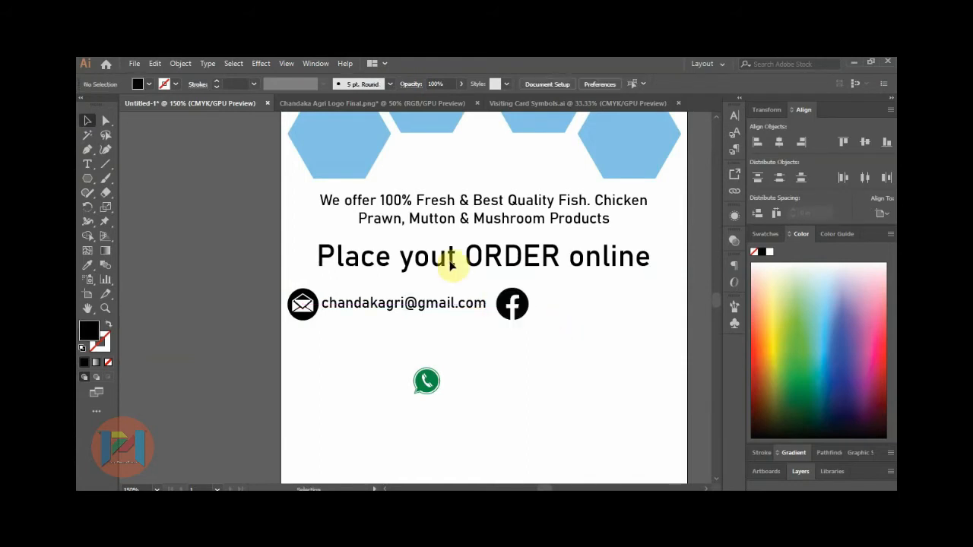
Open Food Menu Chandaka Agri.ai and zoom out to see the whole menu.
{"action": "left_click", "coordinate": [135, 65]}
{"action": "left_click", "coordinate": [157, 102]}
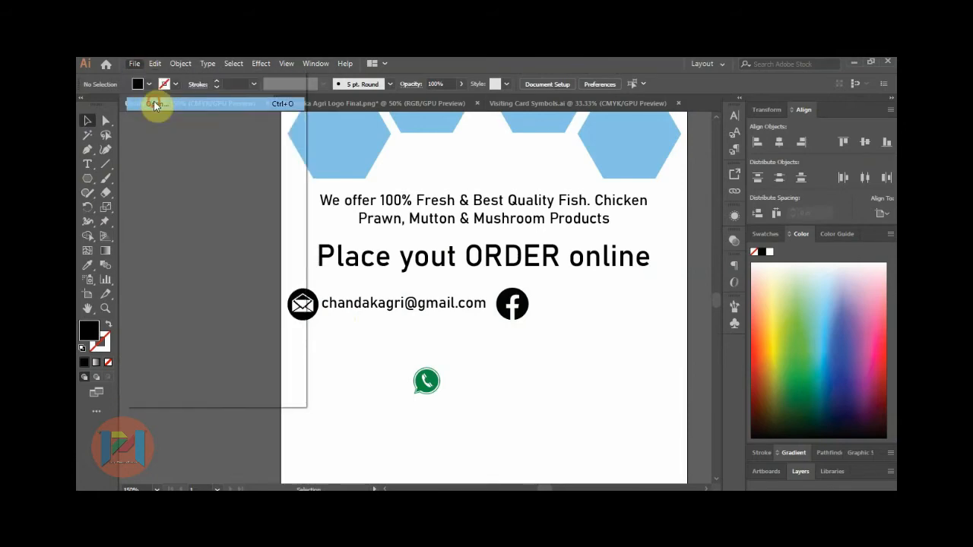
{"action": "double_click", "coordinate": [253, 252]}
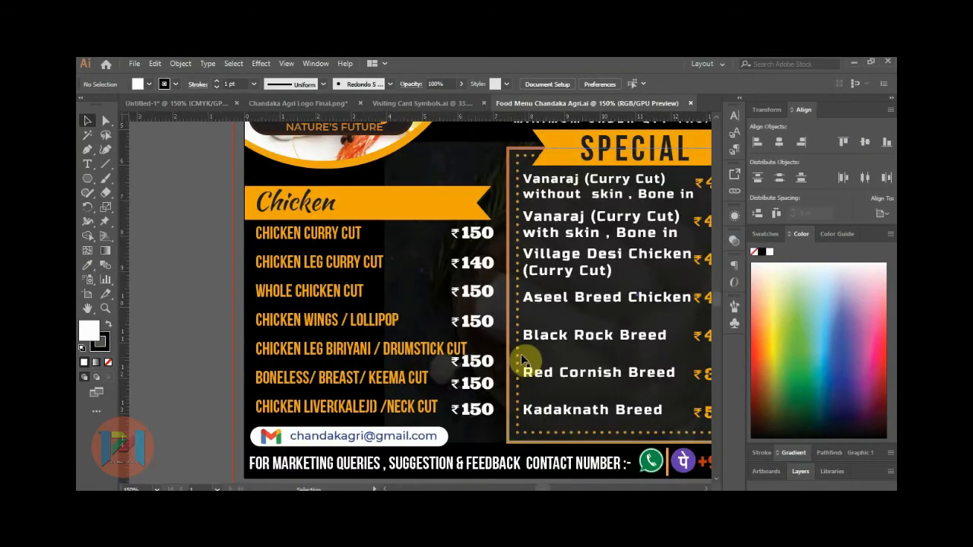
{"action": "key", "text": "ctrl+minus"}
Copy the Gmail and Facebook link badges and paste them into the Untitled-1 flyer.
{"action": "left_click", "coordinate": [564, 342]}
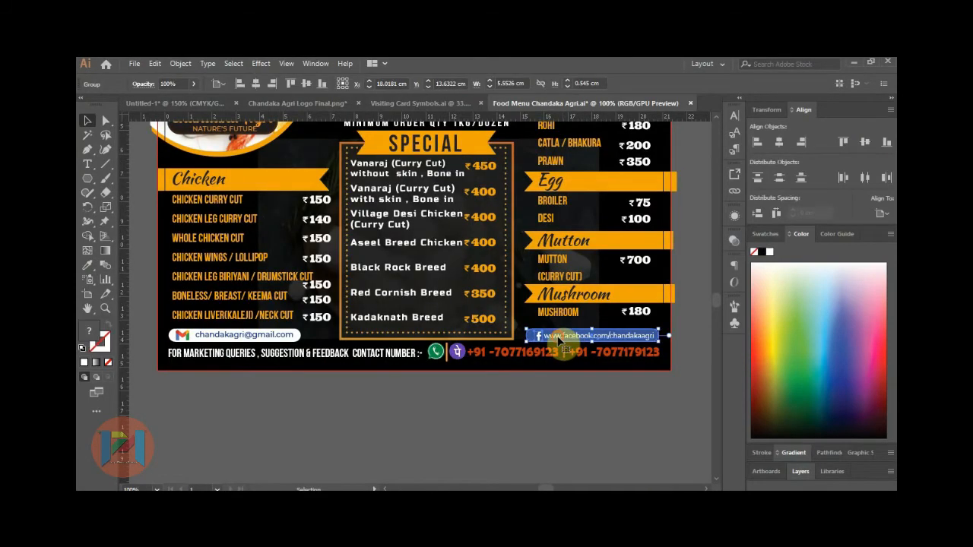
{"action": "left_click_drag", "start_coordinate": [564, 342], "coordinate": [547, 414]}
{"action": "left_click", "coordinate": [266, 342]}
{"action": "left_click_drag", "start_coordinate": [265, 338], "coordinate": [277, 404]}
{"action": "left_click_drag", "start_coordinate": [169, 386], "coordinate": [669, 433]}
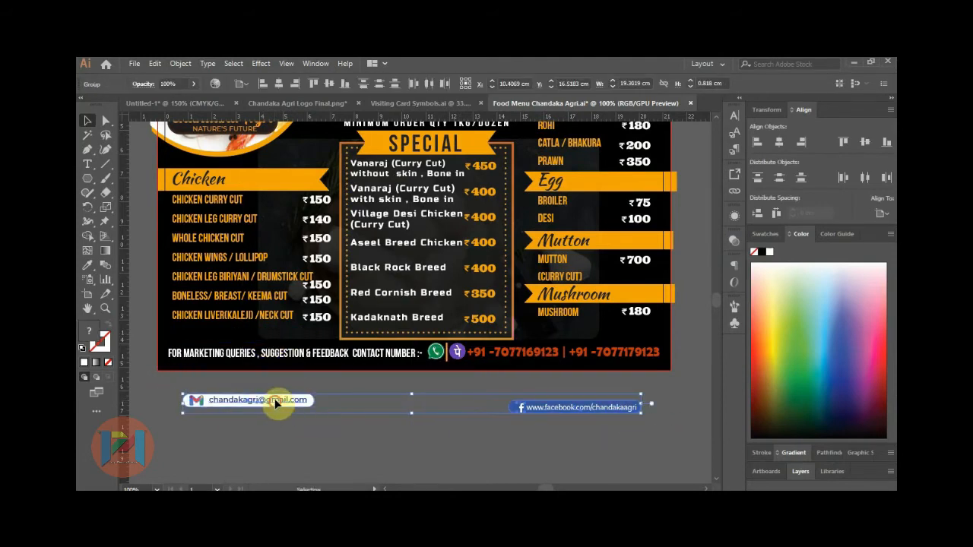
{"action": "left_click", "coordinate": [190, 104]}
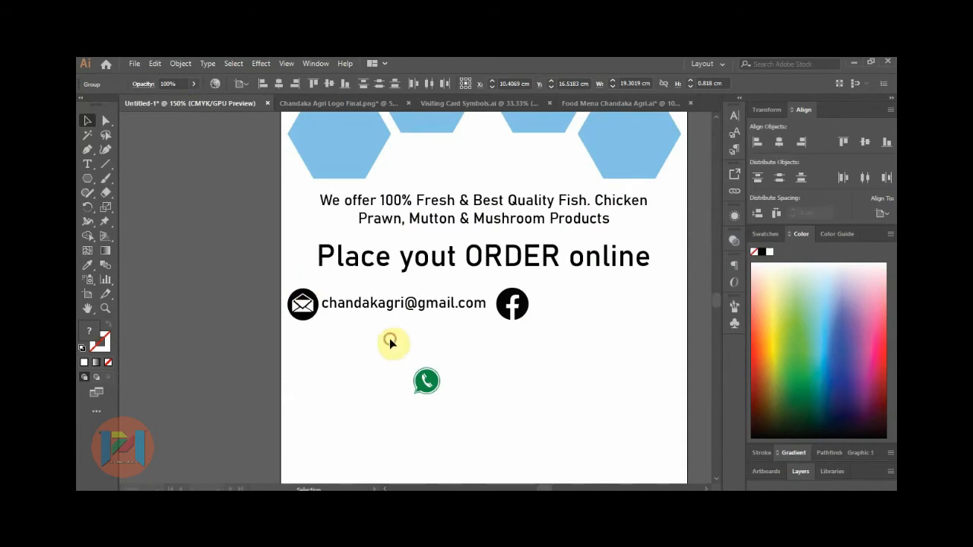
{"action": "key", "text": "ctrl+v"}
Position the pasted Facebook and Gmail link badges side by side on the flyer.
{"action": "scroll", "coordinate": [246, 317], "scroll_direction": "down", "scroll_amount": 2, "text": "alt"}
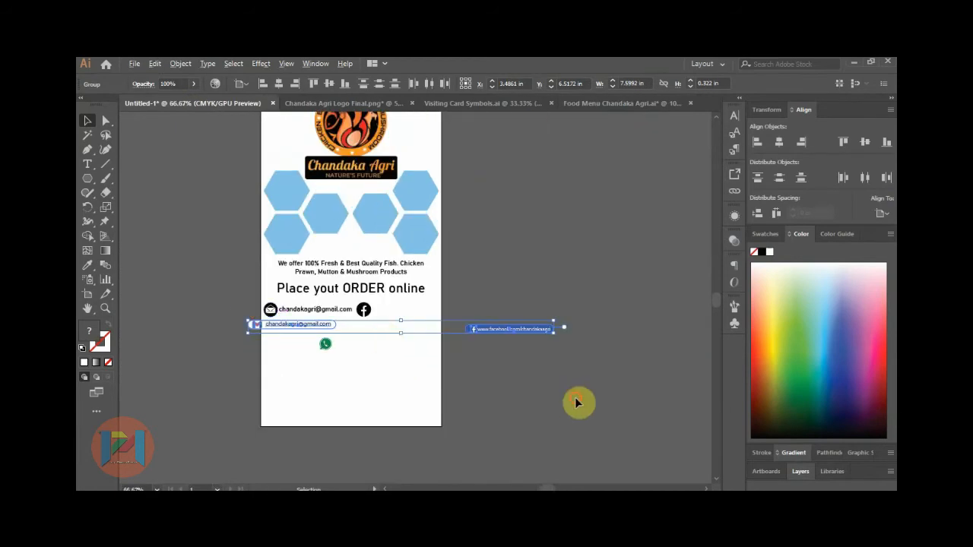
{"action": "left_click", "coordinate": [457, 318]}
{"action": "left_click_drag", "start_coordinate": [512, 332], "coordinate": [387, 329]}
{"action": "left_click", "coordinate": [497, 336]}
{"action": "scroll", "coordinate": [270, 310], "scroll_direction": "up", "scroll_amount": 2, "text": "alt"}
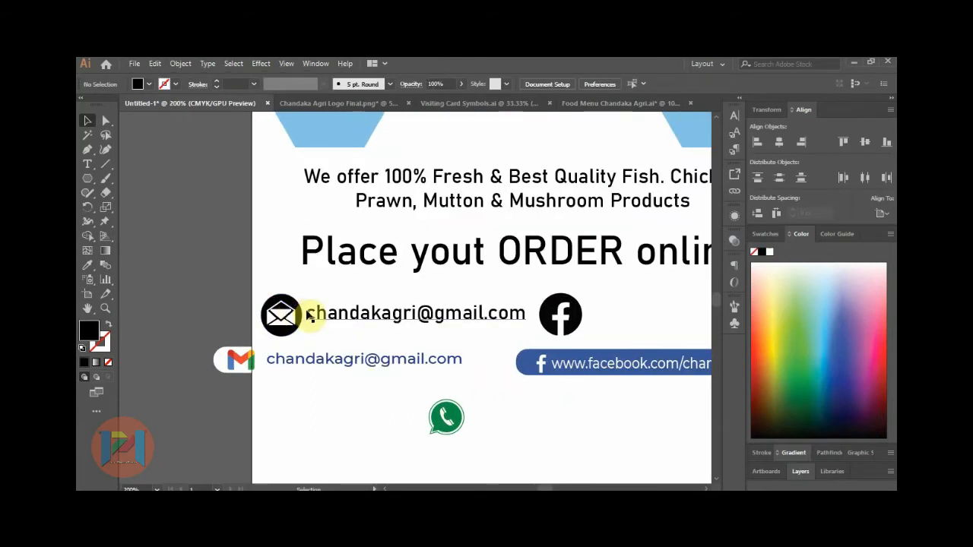
{"action": "left_click", "coordinate": [237, 358]}
{"action": "left_click_drag", "start_coordinate": [236, 357], "coordinate": [274, 363]}
{"action": "scroll", "coordinate": [304, 367], "scroll_direction": "down", "scroll_amount": 2, "text": "alt"}
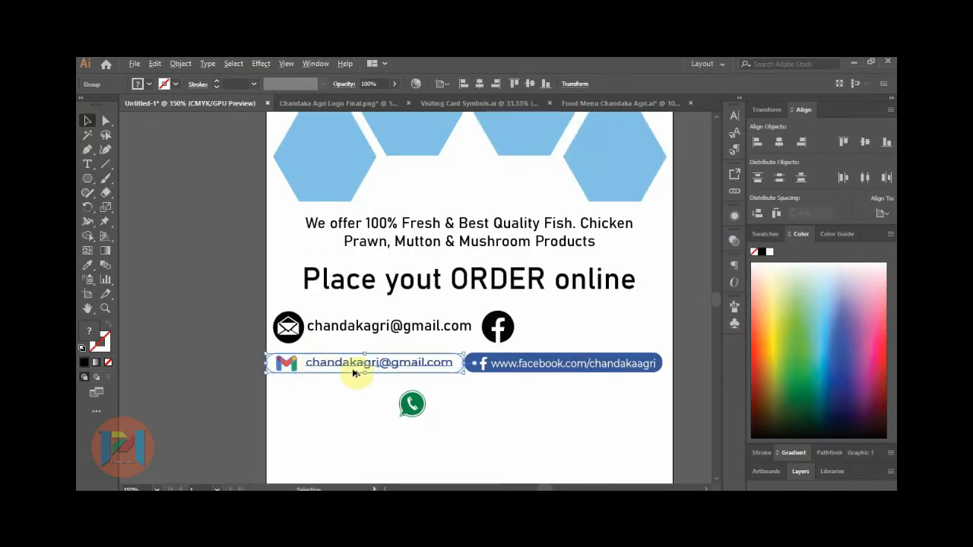
{"action": "scroll", "coordinate": [384, 371], "scroll_direction": "up", "scroll_amount": 1, "text": "alt"}
{"action": "left_click", "coordinate": [227, 352]}
{"action": "scroll", "coordinate": [234, 350], "scroll_direction": "down", "scroll_amount": 1, "text": "alt"}
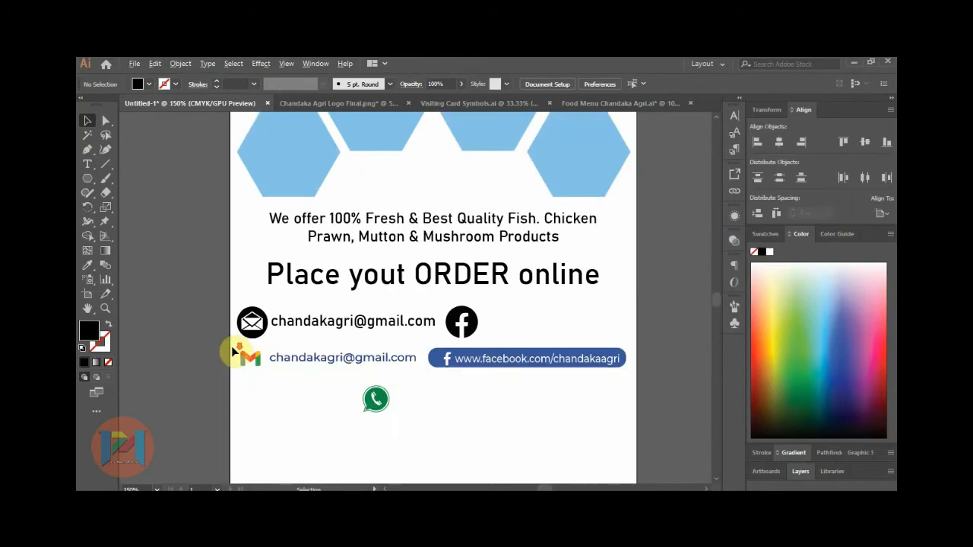
Move the old Facebook icon, e-mail text and envelope off the flyer, raising the Gmail badge.
{"action": "left_click_drag", "start_coordinate": [455, 333], "coordinate": [667, 283]}
{"action": "mouse_move", "coordinate": [322, 327]}
{"action": "left_mouse_down"}
{"action": "mouse_move", "coordinate": [219, 266]}
{"action": "mouse_move", "coordinate": [181, 280]}
{"action": "mouse_move", "coordinate": [110, 350]}
{"action": "mouse_move", "coordinate": [319, 332]}
{"action": "left_mouse_up"}
{"action": "scroll", "coordinate": [395, 334], "scroll_direction": "down", "scroll_amount": 2, "text": "alt"}
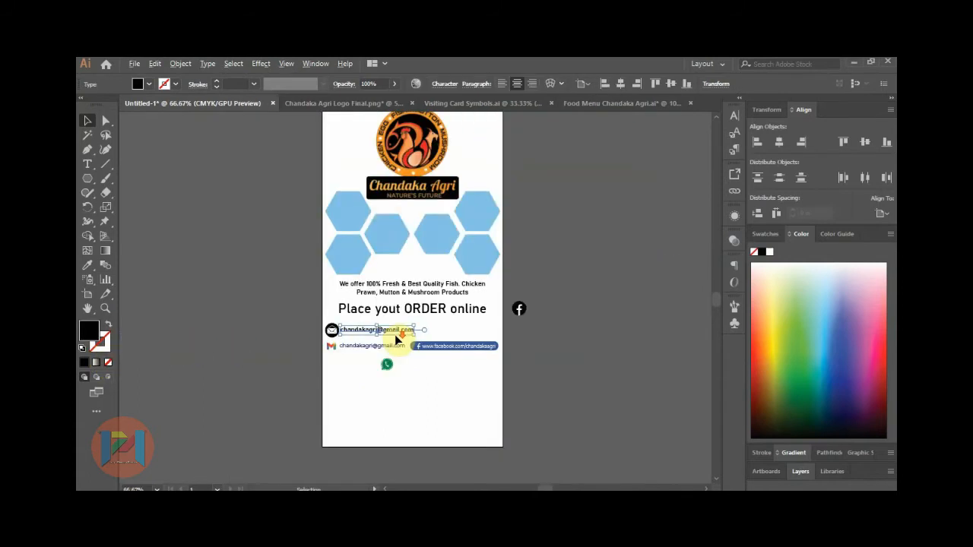
{"action": "left_click_drag", "start_coordinate": [385, 335], "coordinate": [235, 269]}
{"action": "left_click_drag", "start_coordinate": [332, 330], "coordinate": [253, 315]}
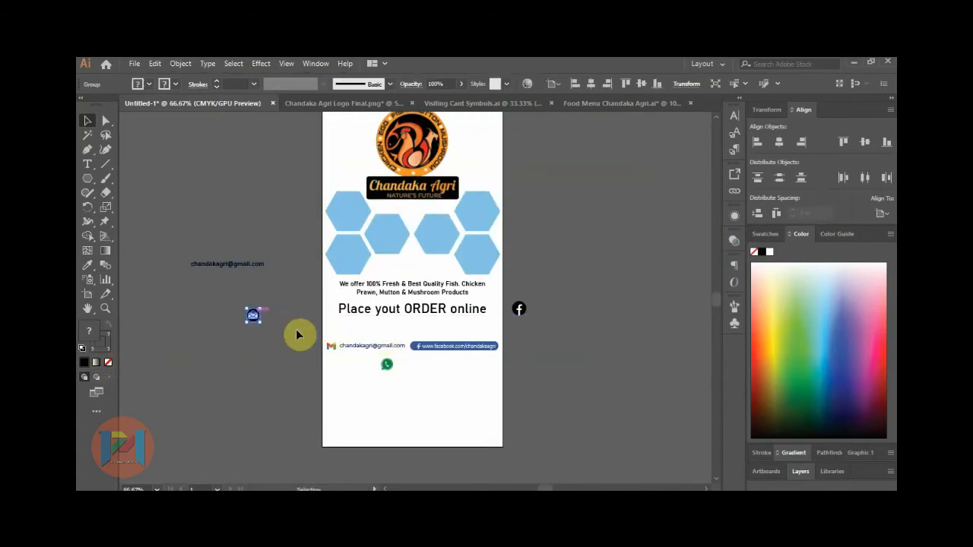
{"action": "left_click_drag", "start_coordinate": [381, 349], "coordinate": [387, 332]}
{"action": "scroll", "coordinate": [347, 322], "scroll_direction": "up", "scroll_amount": 2}
{"action": "left_click", "coordinate": [235, 365]}
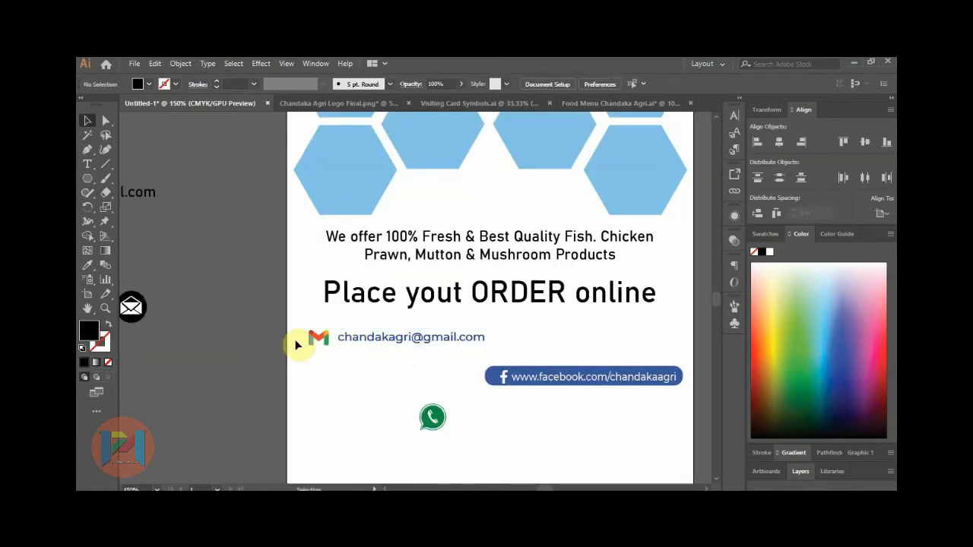
Ungroup the Gmail badge and fill its rounded box with light yellow.
{"action": "left_click", "coordinate": [302, 338]}
{"action": "right_click", "coordinate": [303, 338]}
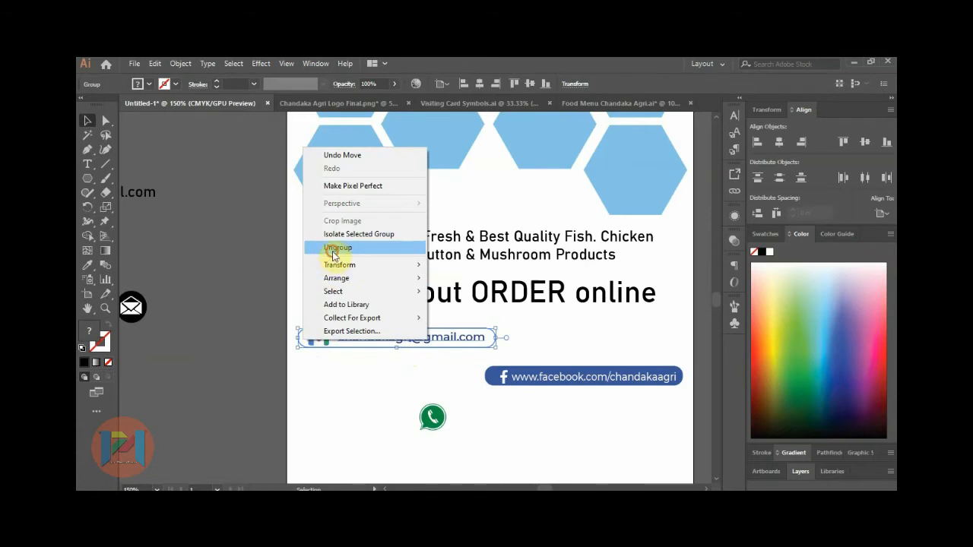
{"action": "left_click", "coordinate": [328, 249]}
{"action": "left_click", "coordinate": [290, 324]}
{"action": "left_click", "coordinate": [303, 340]}
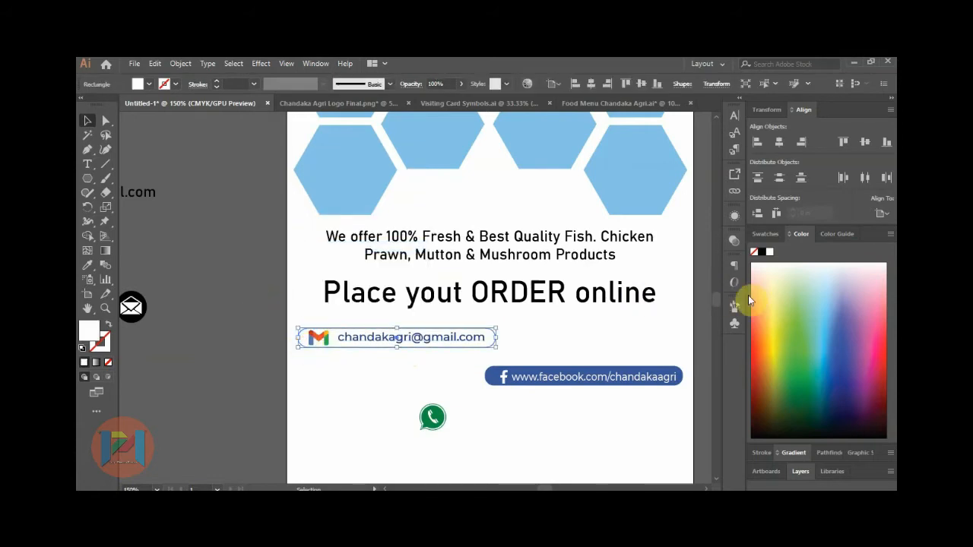
{"action": "left_click", "coordinate": [780, 294]}
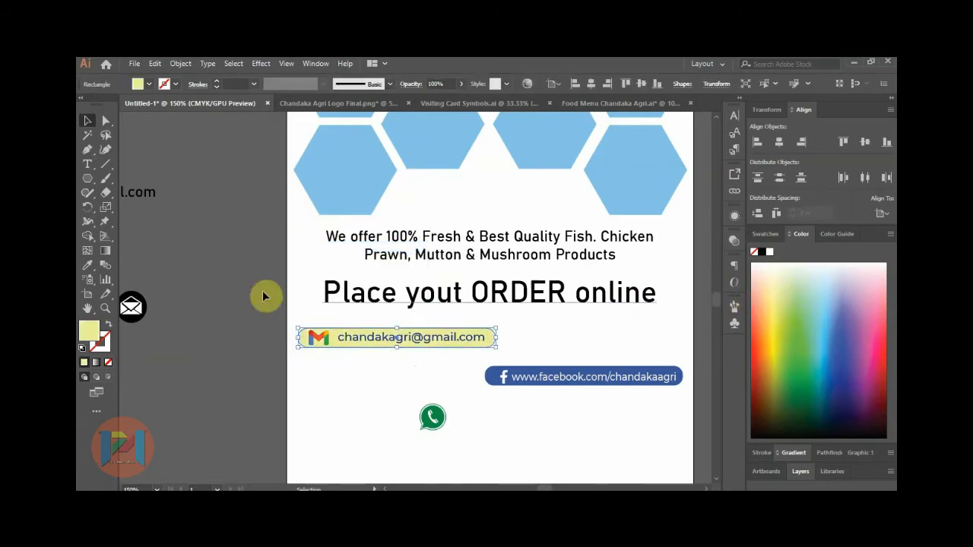
{"action": "left_click", "coordinate": [294, 259]}
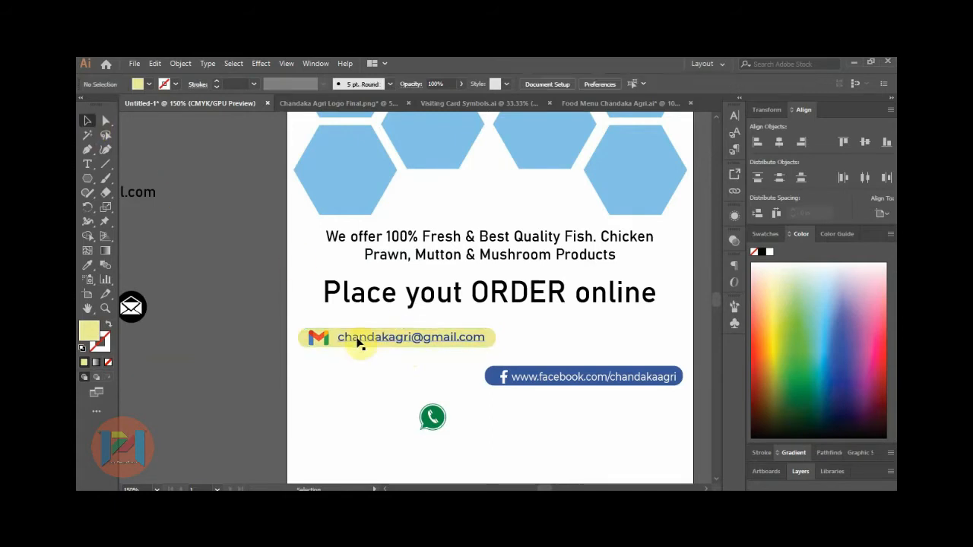
Move the Facebook link group up beside the Gmail bar and scale it down.
{"action": "left_click", "coordinate": [515, 376]}
{"action": "left_click_drag", "start_coordinate": [531, 370], "coordinate": [583, 338]}
{"action": "scroll", "coordinate": [608, 337], "scroll_direction": "up", "scroll_amount": 3}
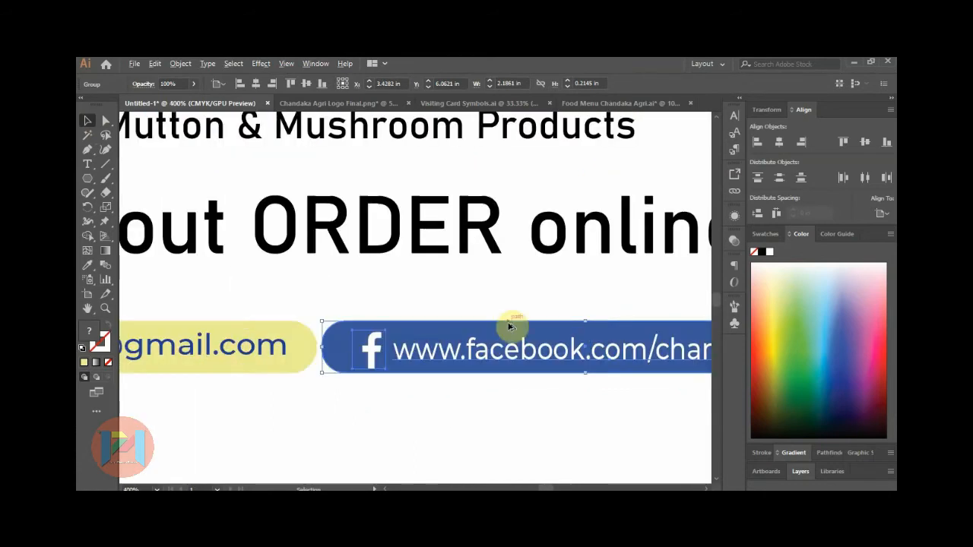
{"action": "left_click_drag", "start_coordinate": [320, 321], "coordinate": [338, 326]}
{"action": "scroll", "coordinate": [445, 355], "scroll_direction": "down", "scroll_amount": 3}
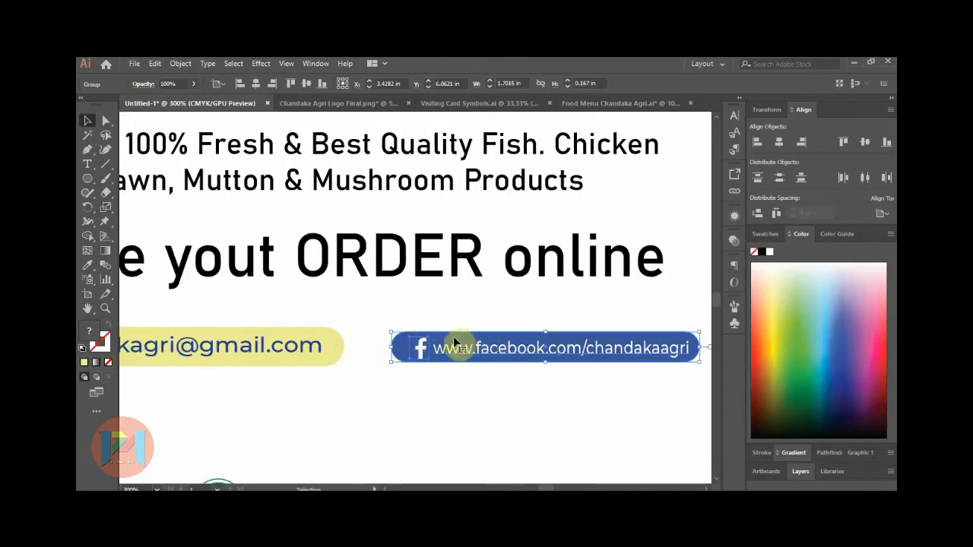
{"action": "left_click", "coordinate": [359, 348]}
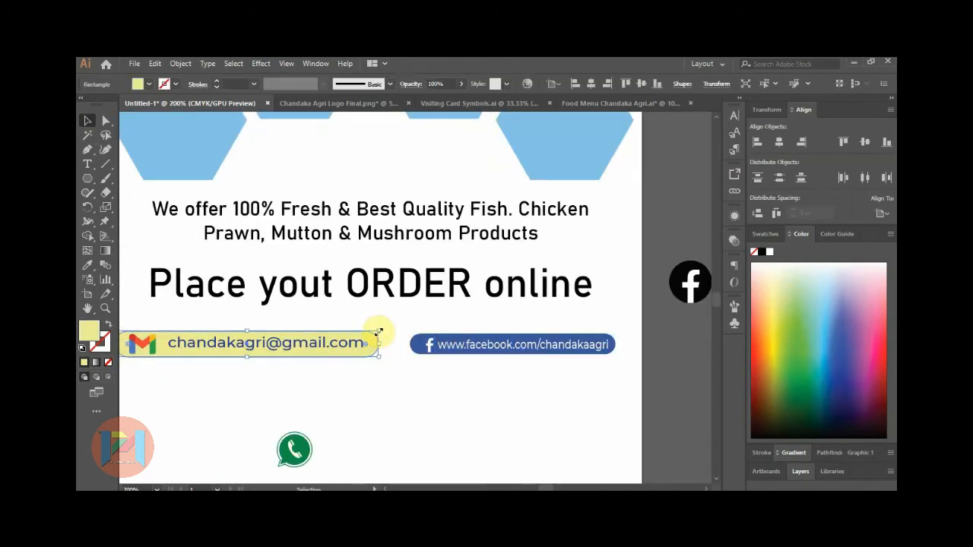
{"action": "scroll", "coordinate": [397, 367], "scroll_direction": "down", "scroll_amount": 1}
{"action": "left_click_drag", "start_coordinate": [147, 333], "coordinate": [304, 368]}
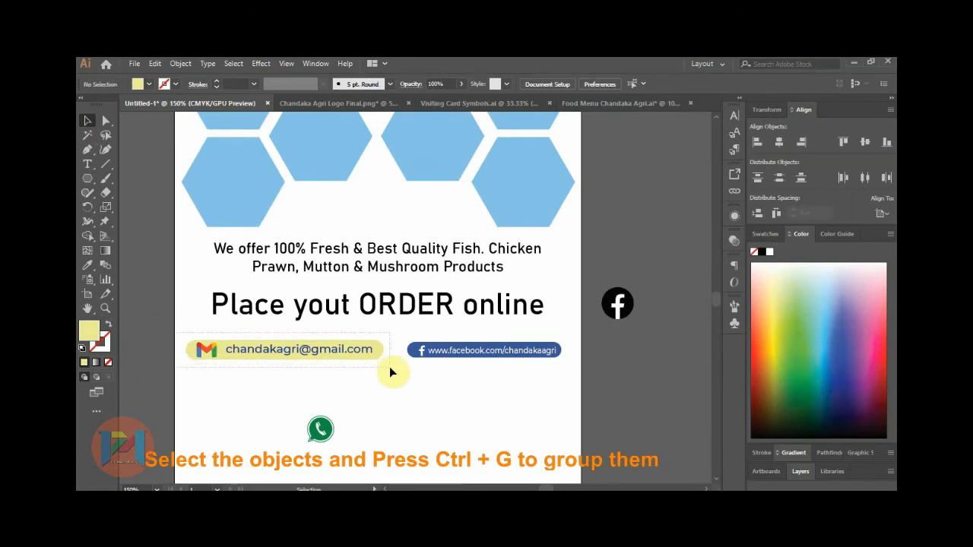
Group the Gmail bar's pieces with Ctrl+G, resize it, and set the Facebook bar beside it.
{"action": "left_click_drag", "start_coordinate": [390, 368], "coordinate": [390, 369]}
{"action": "key", "text": "ctrl+g"}
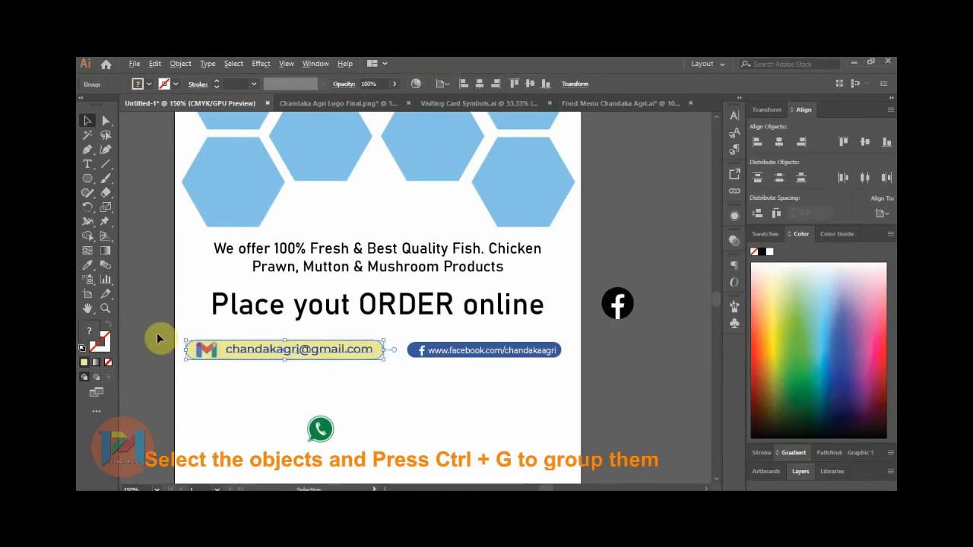
{"action": "scroll", "coordinate": [158, 338], "scroll_direction": "up", "scroll_amount": 1}
{"action": "left_click_drag", "start_coordinate": [456, 341], "coordinate": [412, 348]}
{"action": "left_click_drag", "start_coordinate": [522, 357], "coordinate": [511, 348]}
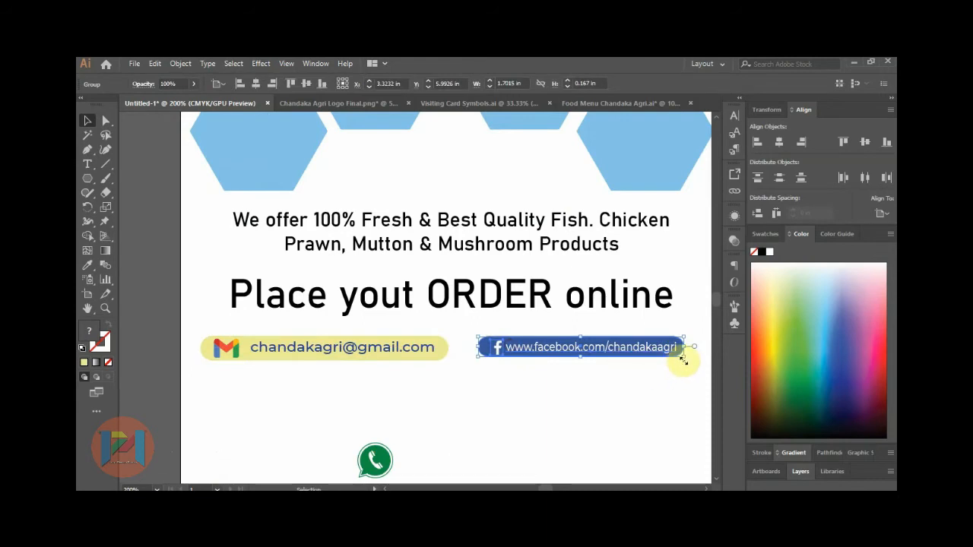
{"action": "left_click_drag", "start_coordinate": [684, 357], "coordinate": [691, 360]}
{"action": "left_click", "coordinate": [647, 383]}
Top-align the Facebook and Gmail bars relative to the selection.
{"action": "scroll", "coordinate": [373, 315], "scroll_direction": "down", "scroll_amount": 1}
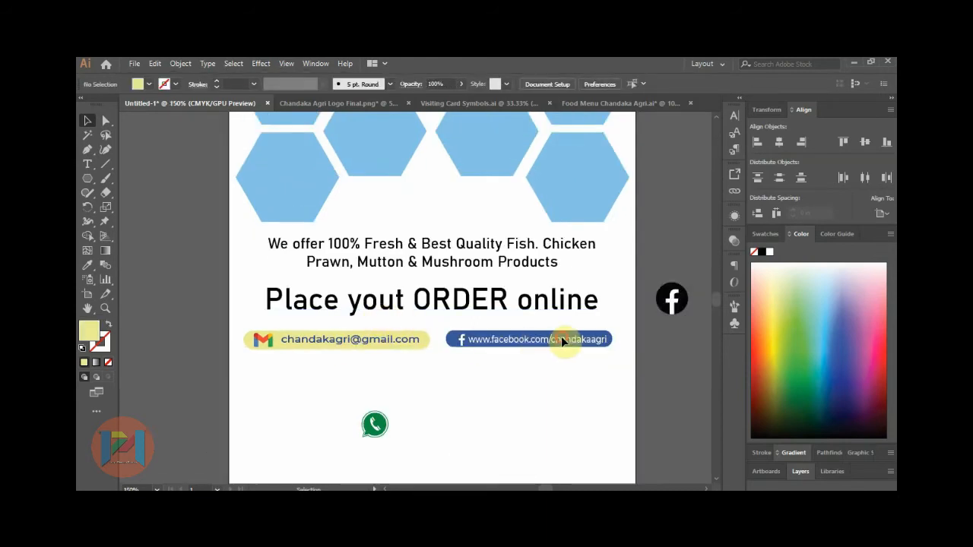
{"action": "left_click", "coordinate": [562, 339]}
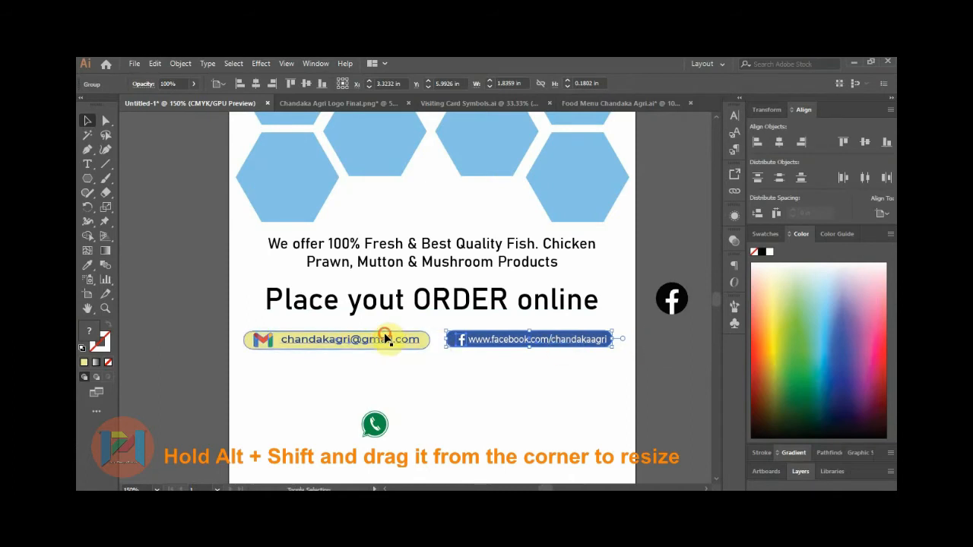
{"action": "left_click", "coordinate": [387, 339], "text": "shift"}
{"action": "left_click", "coordinate": [878, 212]}
{"action": "left_click", "coordinate": [844, 222]}
{"action": "left_click", "coordinate": [842, 145]}
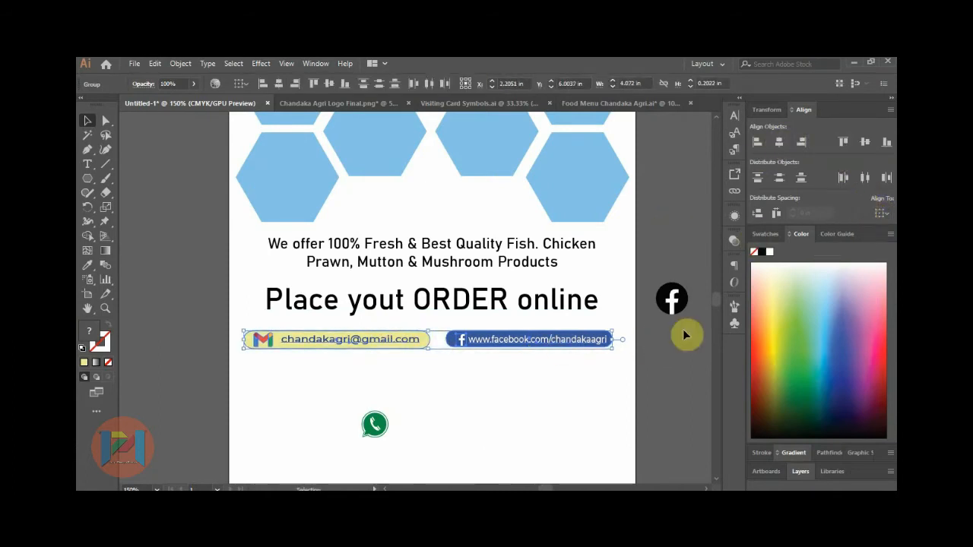
Widen the Facebook bar to about 1.95 × 0.19 in to match the Gmail bar.
{"action": "left_click", "coordinate": [658, 362]}
{"action": "left_click", "coordinate": [593, 343]}
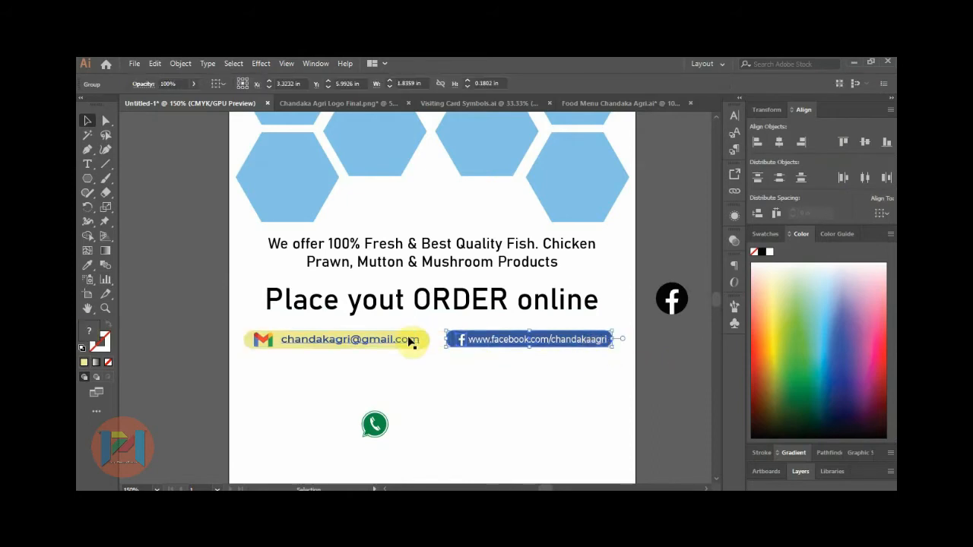
{"action": "left_click", "coordinate": [409, 340], "text": "shift"}
{"action": "left_click", "coordinate": [599, 378]}
{"action": "left_click", "coordinate": [601, 346]}
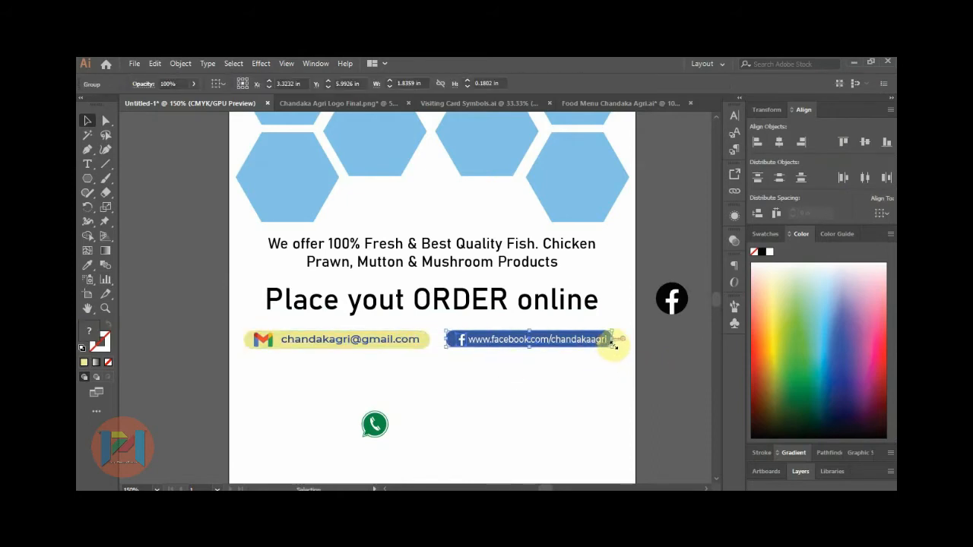
{"action": "left_click_drag", "start_coordinate": [611, 344], "coordinate": [617, 348]}
{"action": "left_click", "coordinate": [649, 365]}
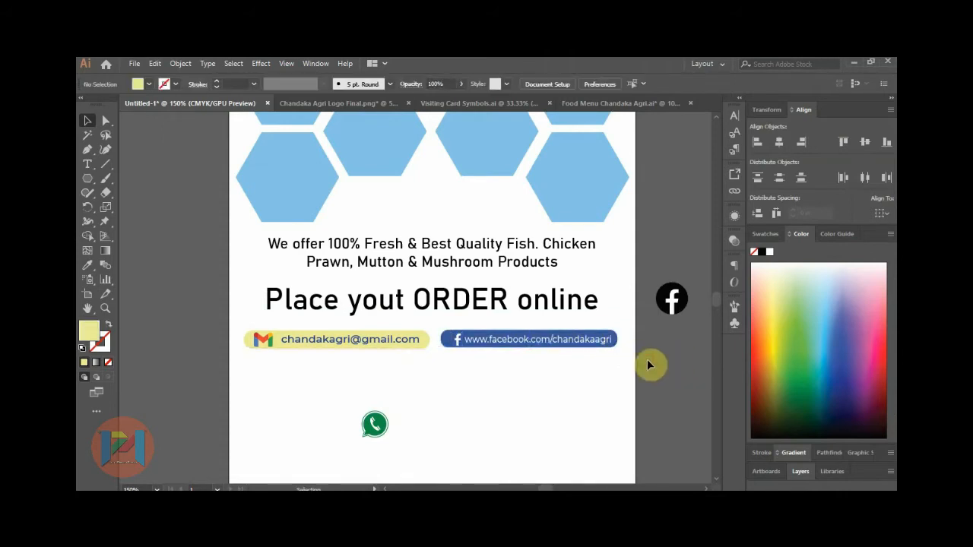
Delete the leftover Facebook icon, email text and envelope icon beside the artboard.
{"action": "left_click", "coordinate": [662, 295]}
{"action": "key", "text": "Delete"}
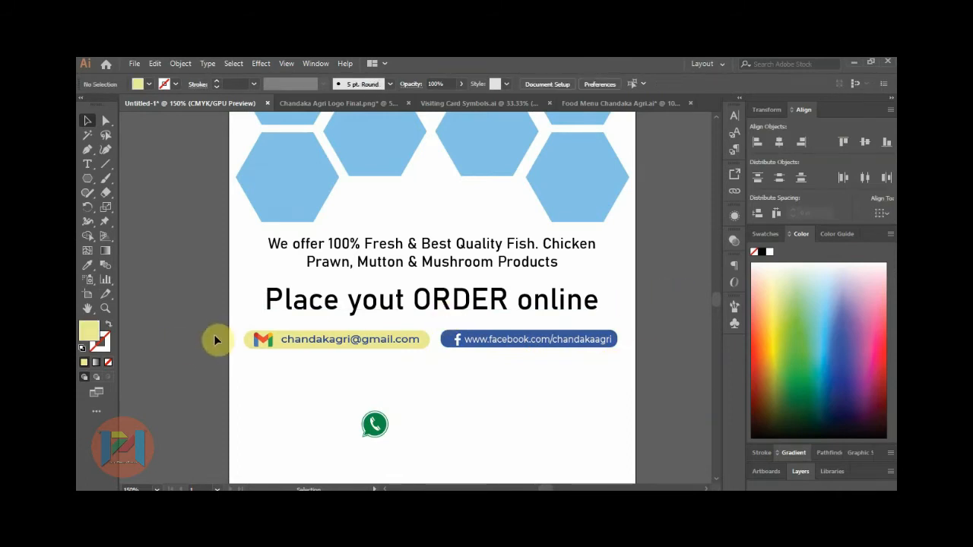
{"action": "scroll", "coordinate": [612, 335], "scroll_direction": "down", "scroll_amount": 2}
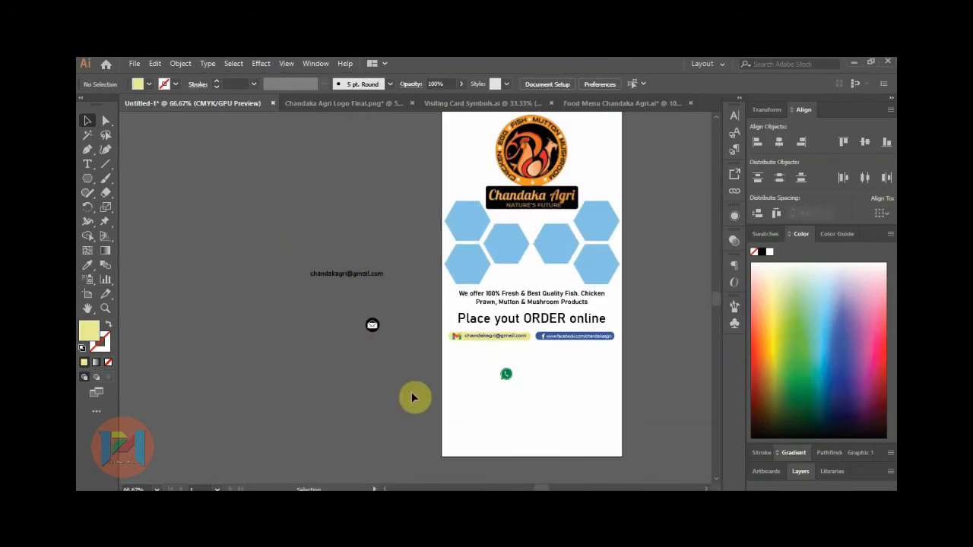
{"action": "left_click_drag", "start_coordinate": [273, 241], "coordinate": [413, 398]}
{"action": "key", "text": "Delete"}
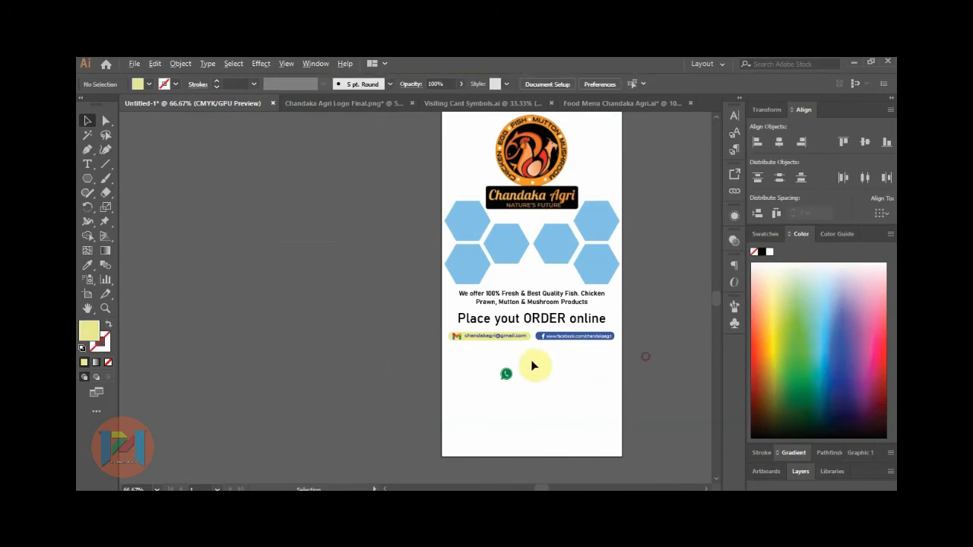
{"action": "scroll", "coordinate": [534, 366], "scroll_direction": "up", "scroll_amount": 3}
{"action": "scroll", "coordinate": [308, 303], "scroll_direction": "down", "scroll_amount": 1}
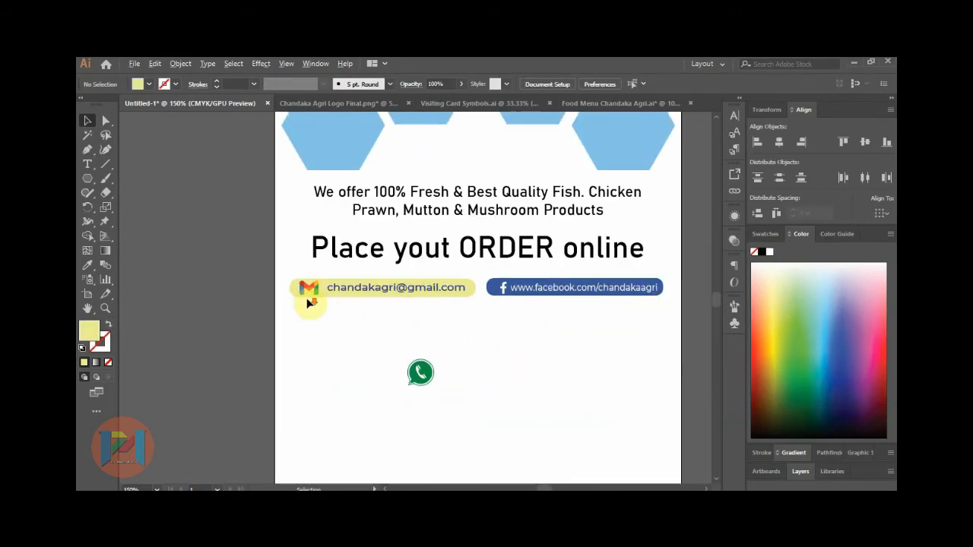
Add the line 'For marketing quaries, suggestion & feedback' centred on the artboard.
{"action": "left_click", "coordinate": [87, 163]}
{"action": "left_click", "coordinate": [331, 332]}
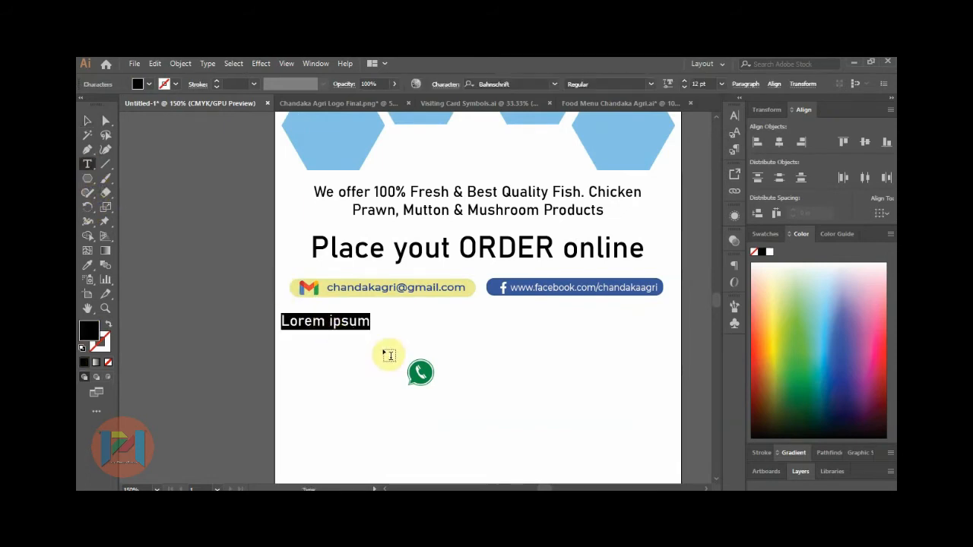
{"action": "type", "text": "For marketing quaries, sugge"}
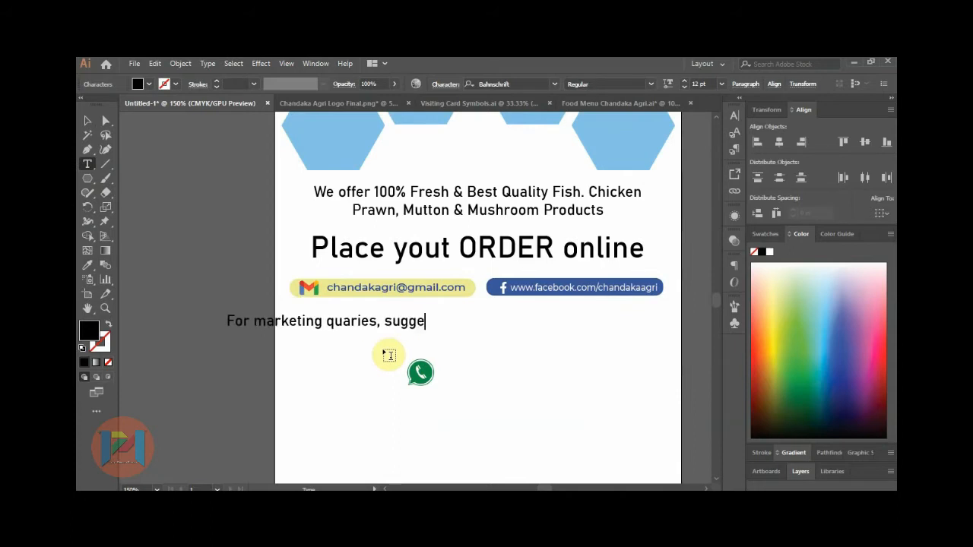
{"action": "type", "text": "stion & feedback"}
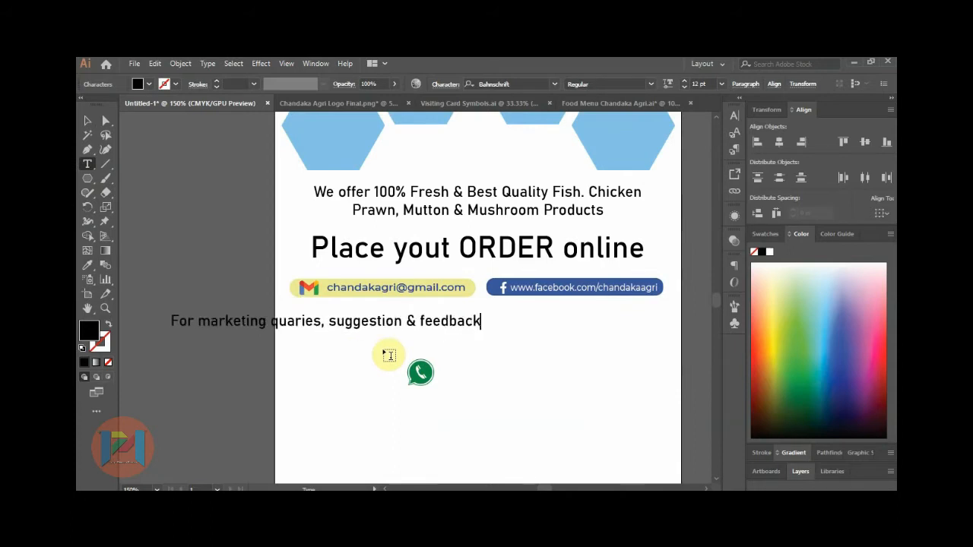
{"action": "left_click", "coordinate": [88, 120]}
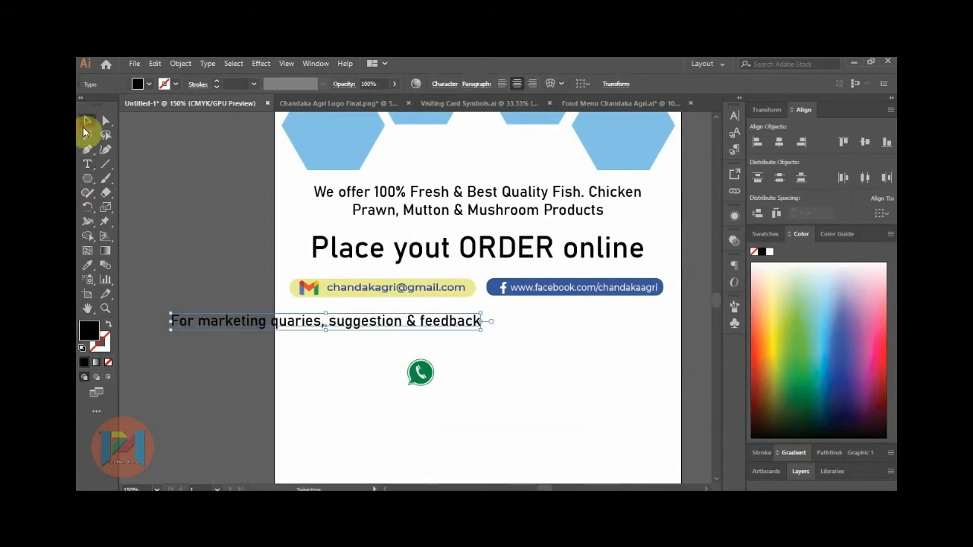
{"action": "left_click", "coordinate": [882, 214]}
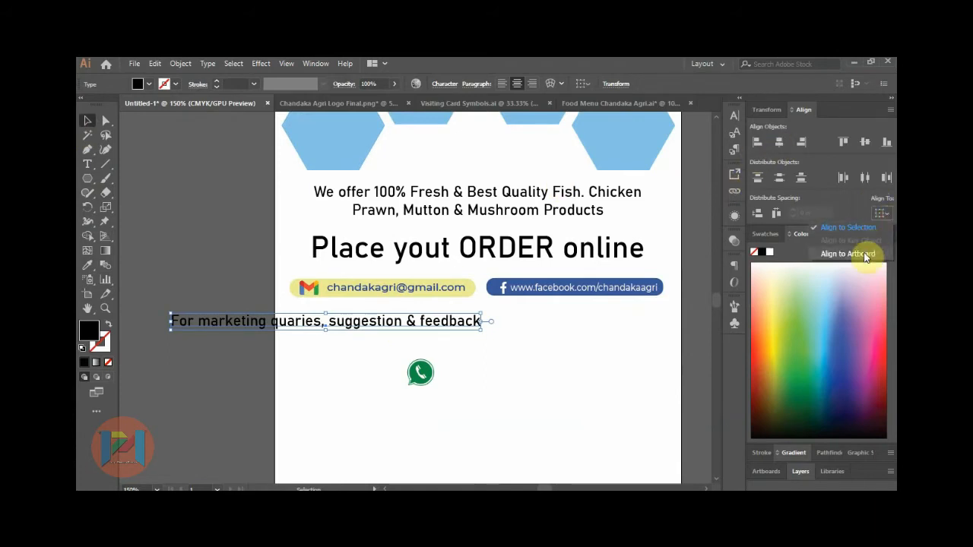
{"action": "left_click", "coordinate": [867, 251]}
{"action": "left_click", "coordinate": [779, 142]}
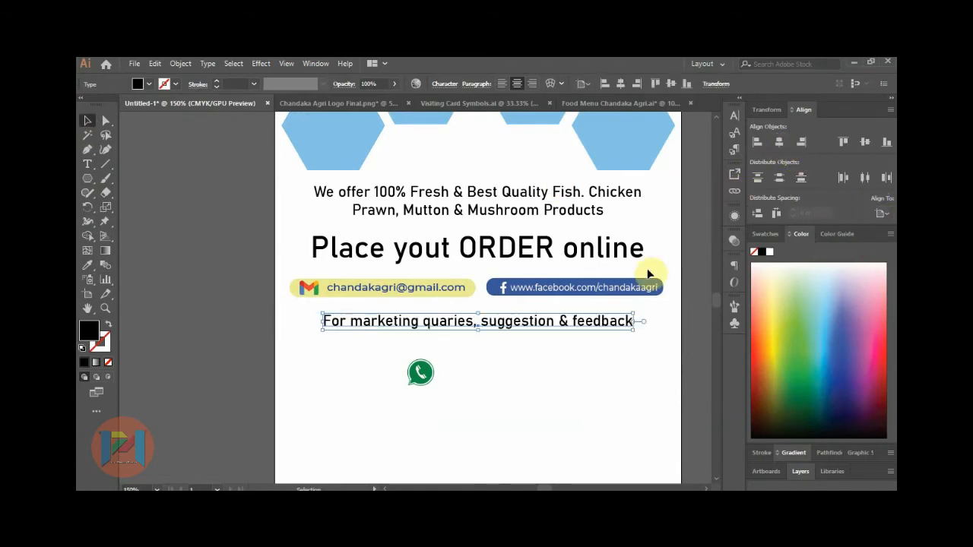
Add 'Contact :' on a new line, left-align the paragraph and move it under the bars.
{"action": "double_click", "coordinate": [545, 323]}
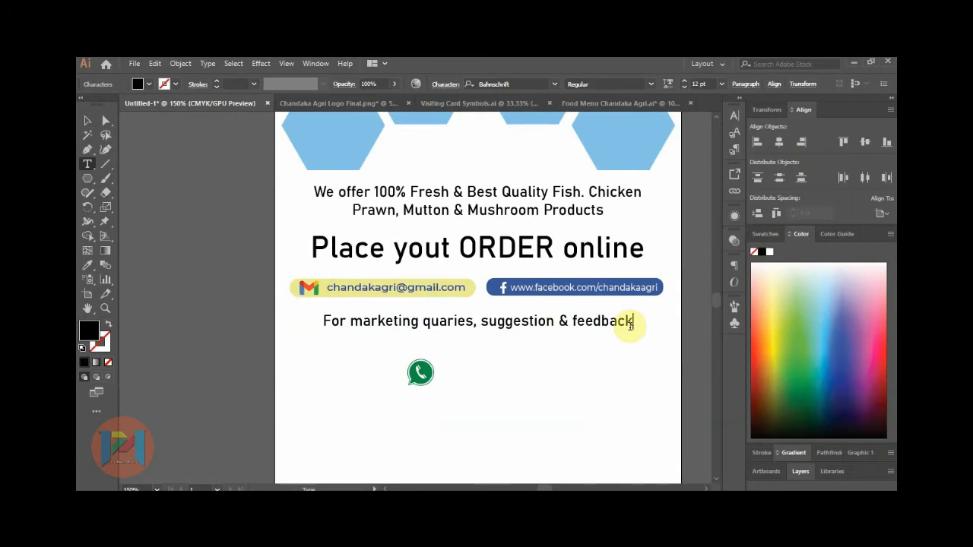
{"action": "type", "text": "Contact :"}
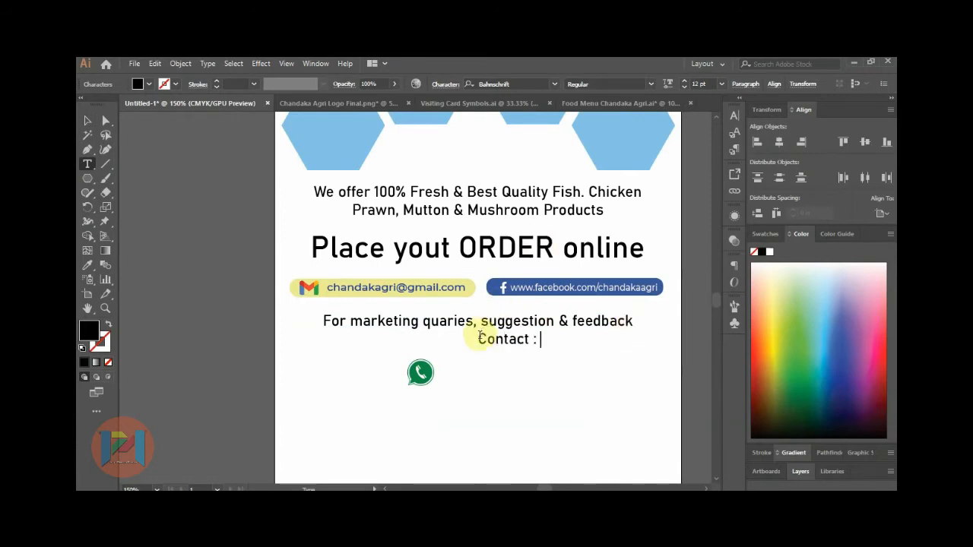
{"action": "key", "text": "BackSpace"}
{"action": "key", "text": "Return"}
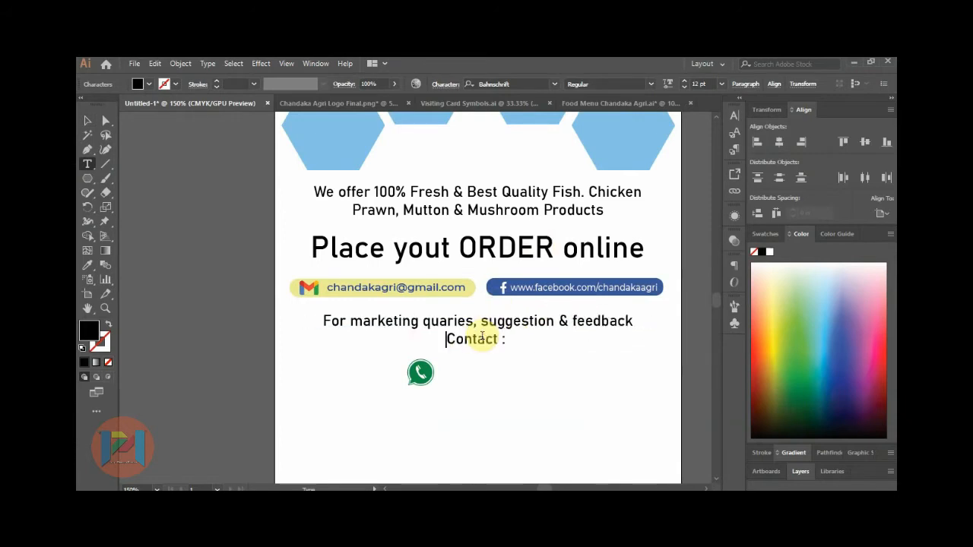
{"action": "key", "text": "Escape"}
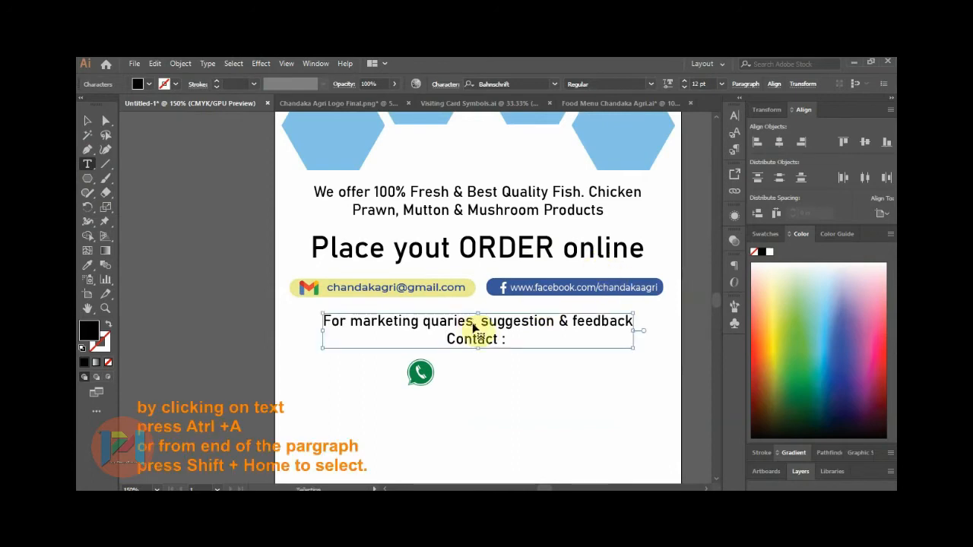
{"action": "key", "text": "ctrl+a"}
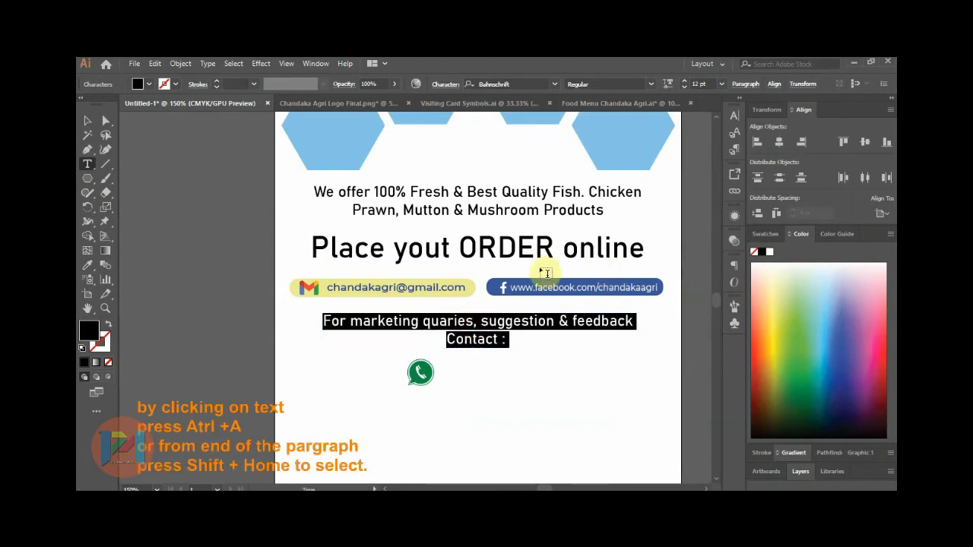
{"action": "left_click", "coordinate": [745, 84]}
{"action": "left_click", "coordinate": [631, 105]}
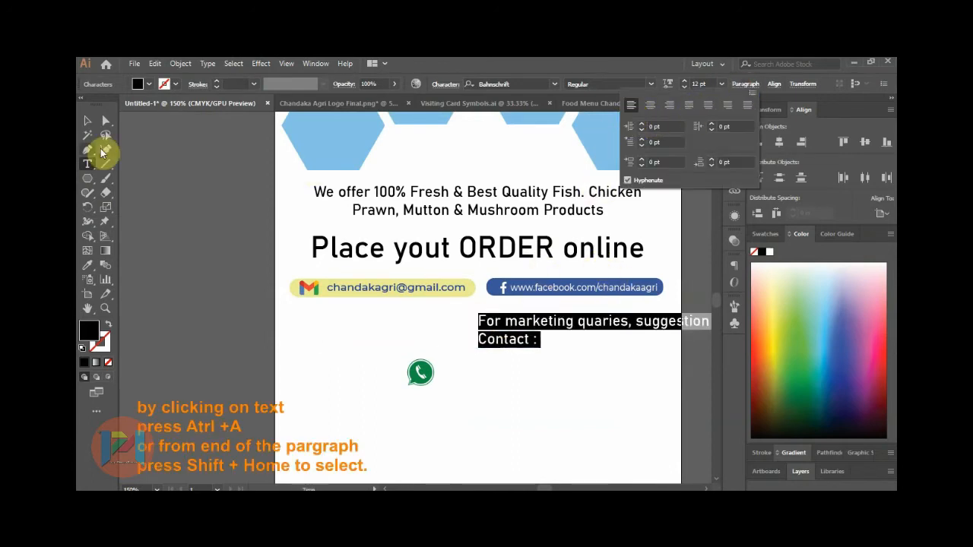
{"action": "left_click", "coordinate": [88, 122]}
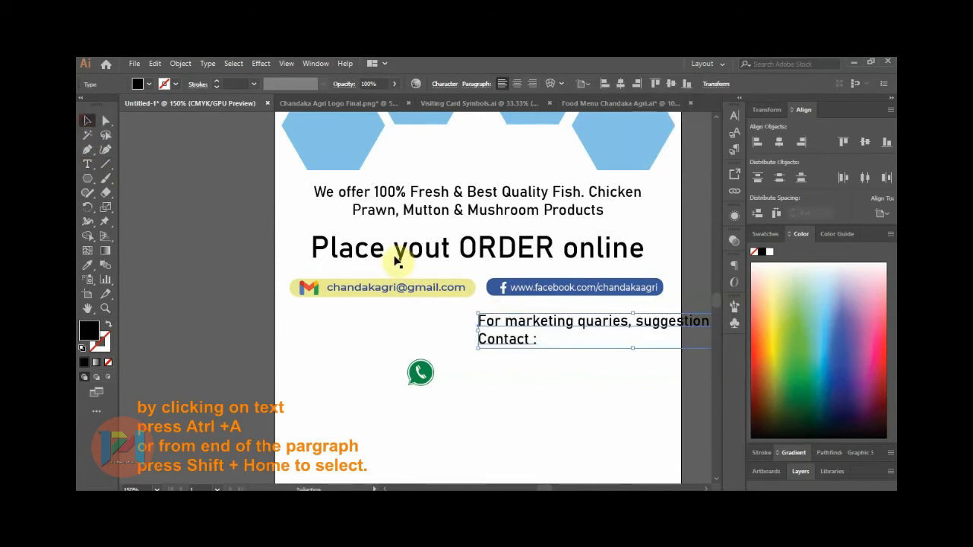
{"action": "left_click_drag", "start_coordinate": [551, 323], "coordinate": [401, 320]}
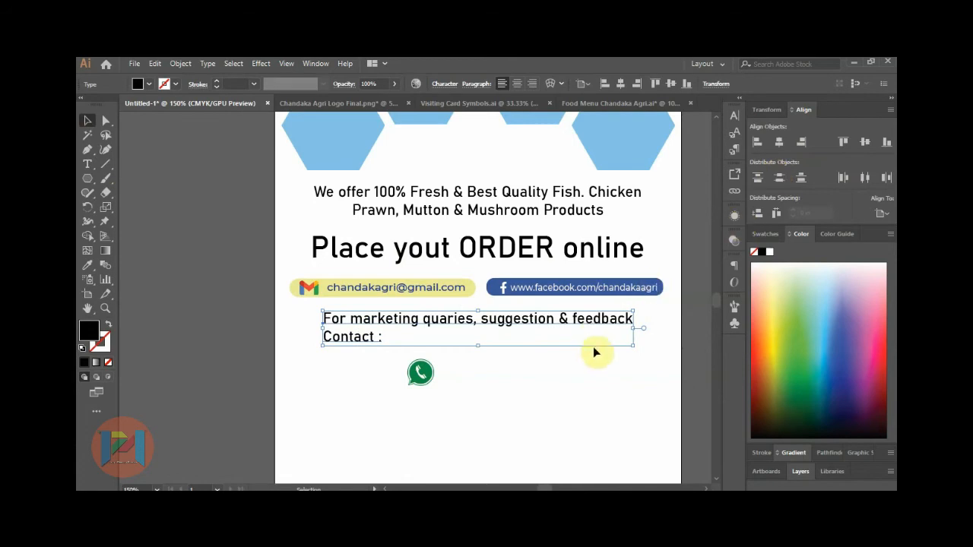
Group the WhatsApp icon, place it after 'Contact :' and shrink it to text height.
{"action": "scroll", "coordinate": [506, 384], "scroll_direction": "up", "scroll_amount": 3}
{"action": "left_click", "coordinate": [450, 409]}
{"action": "key", "text": "ctrl+g"}
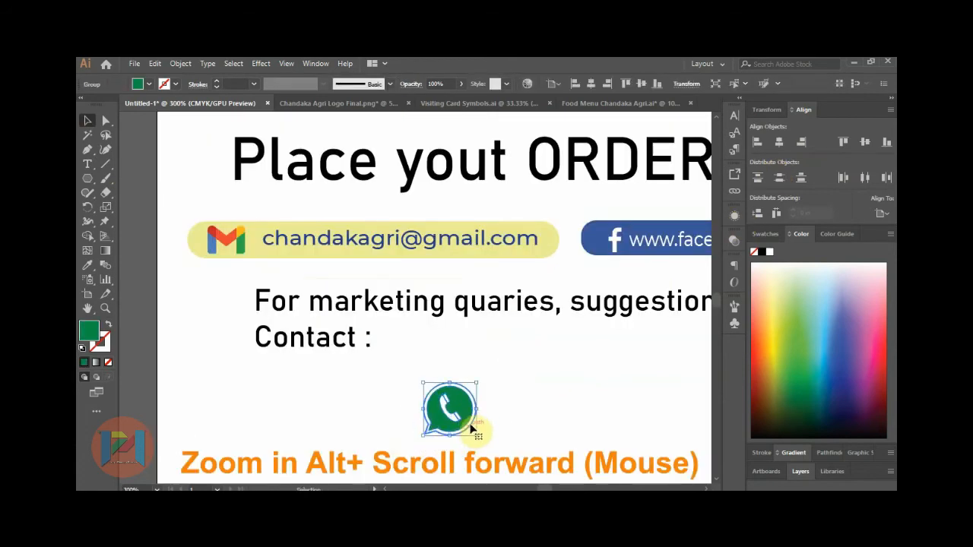
{"action": "left_click_drag", "start_coordinate": [450, 415], "coordinate": [398, 344]}
{"action": "scroll", "coordinate": [378, 329], "scroll_direction": "up", "scroll_amount": 3}
{"action": "left_click_drag", "start_coordinate": [474, 304], "coordinate": [406, 347]}
Draw a thin rectangle bar just after the WhatsApp icon.
{"action": "left_click", "coordinate": [480, 349]}
{"action": "scroll", "coordinate": [456, 357], "scroll_direction": "down", "scroll_amount": 4}
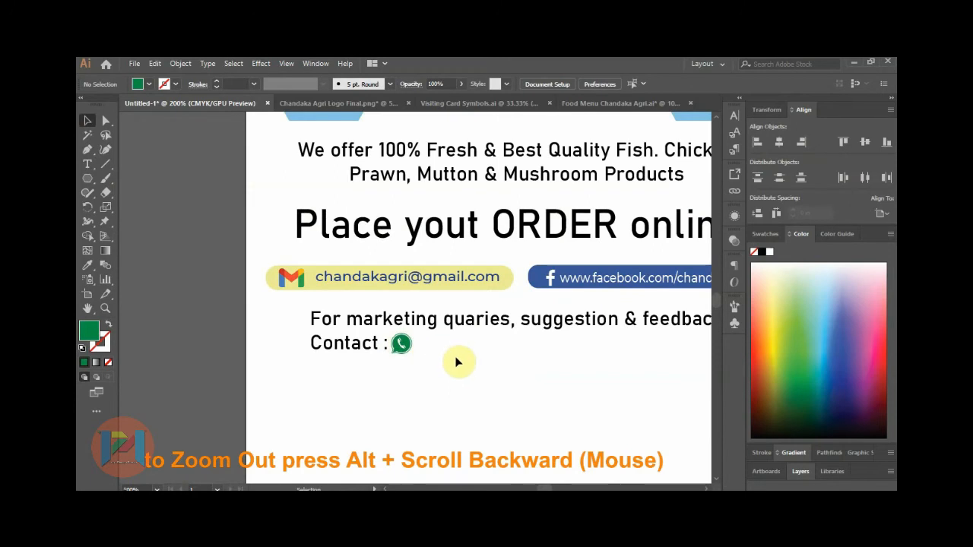
{"action": "left_click_drag", "start_coordinate": [85, 180], "coordinate": [135, 178]}
{"action": "scroll", "coordinate": [360, 310], "scroll_direction": "up", "scroll_amount": 2}
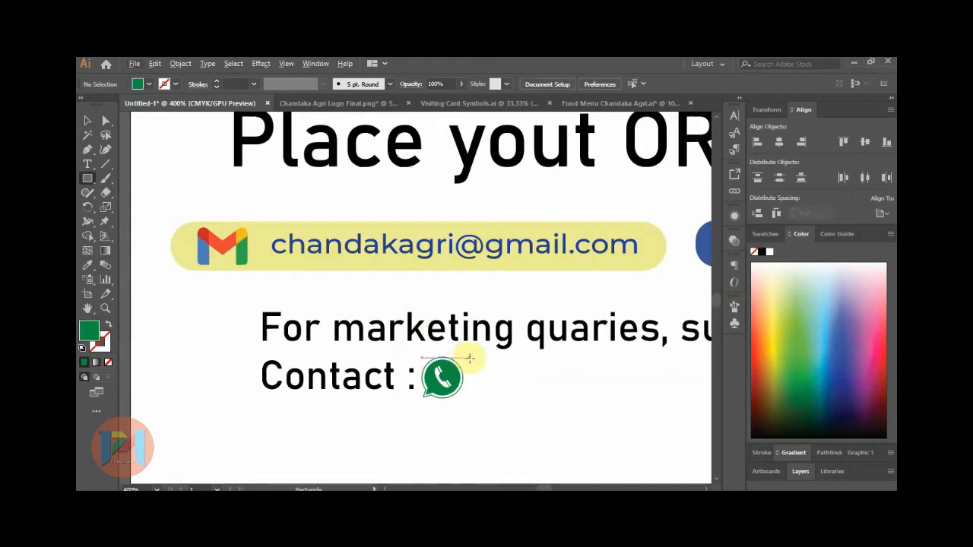
{"action": "left_click_drag", "start_coordinate": [470, 356], "coordinate": [472, 396]}
{"action": "scroll", "coordinate": [321, 336], "scroll_direction": "down", "scroll_amount": 1}
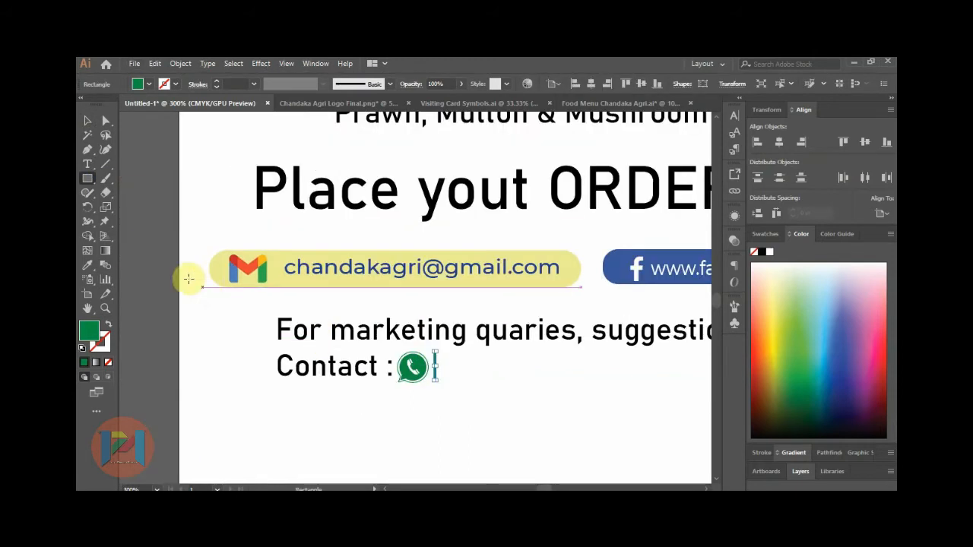
Fill the bar with the logo's orange using the Eyedropper.
{"action": "left_click", "coordinate": [89, 266]}
{"action": "scroll", "coordinate": [332, 393], "scroll_direction": "down", "scroll_amount": 4}
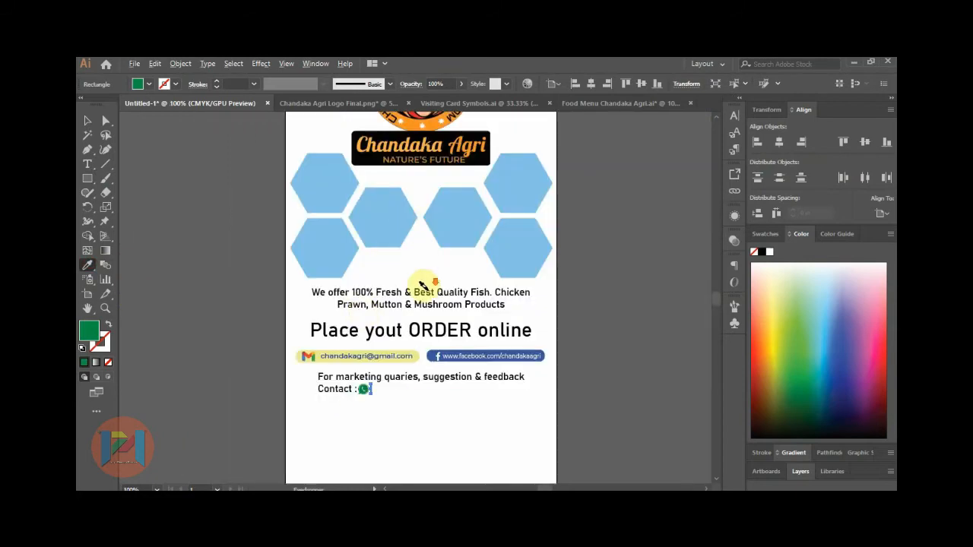
{"action": "scroll", "coordinate": [422, 141], "scroll_direction": "up", "scroll_amount": 2}
{"action": "left_click", "coordinate": [438, 215]}
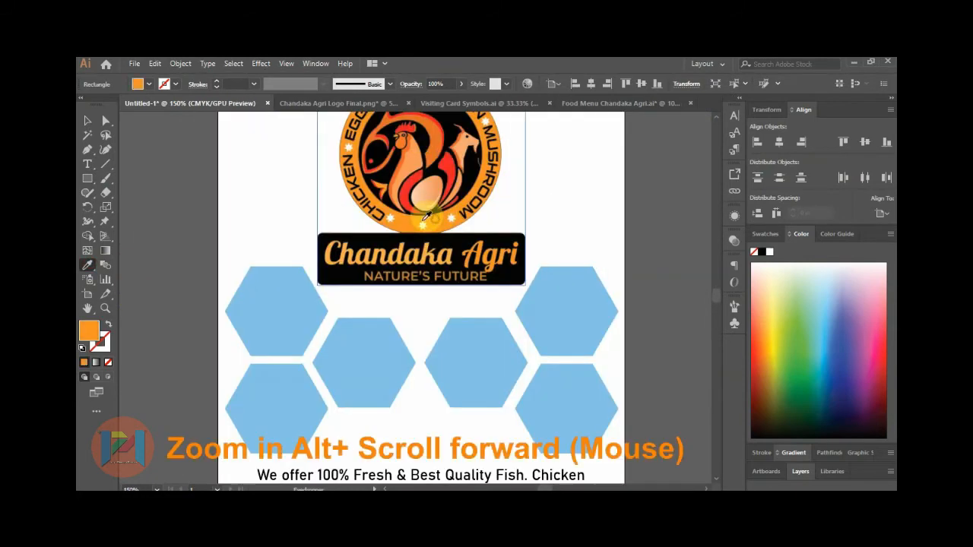
{"action": "scroll", "coordinate": [305, 212], "scroll_direction": "down", "scroll_amount": 2}
{"action": "scroll", "coordinate": [316, 403], "scroll_direction": "up", "scroll_amount": 3}
{"action": "scroll", "coordinate": [319, 408], "scroll_direction": "up", "scroll_amount": 3}
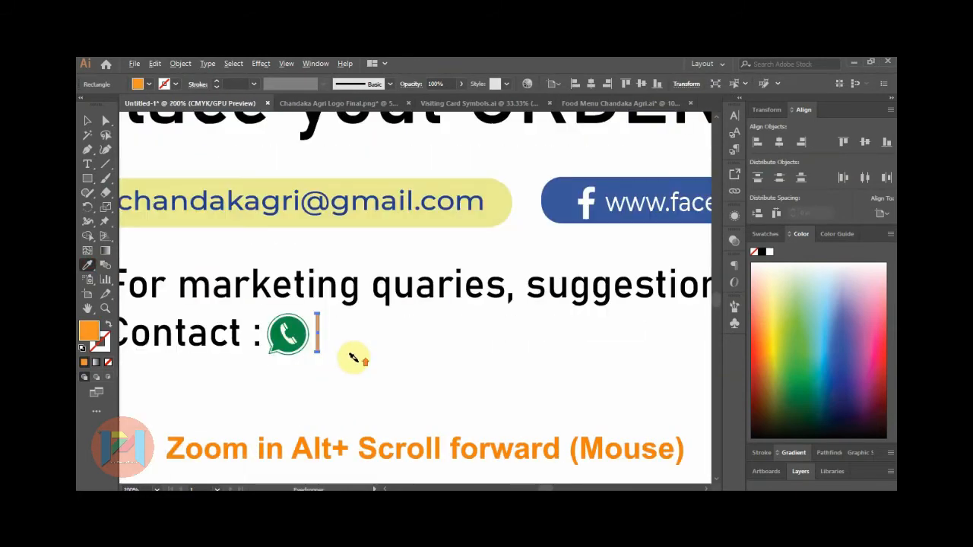
Stretch the orange bar taller at both ends, then open an image file from disk.
{"action": "left_click", "coordinate": [88, 120]}
{"action": "left_click", "coordinate": [359, 388]}
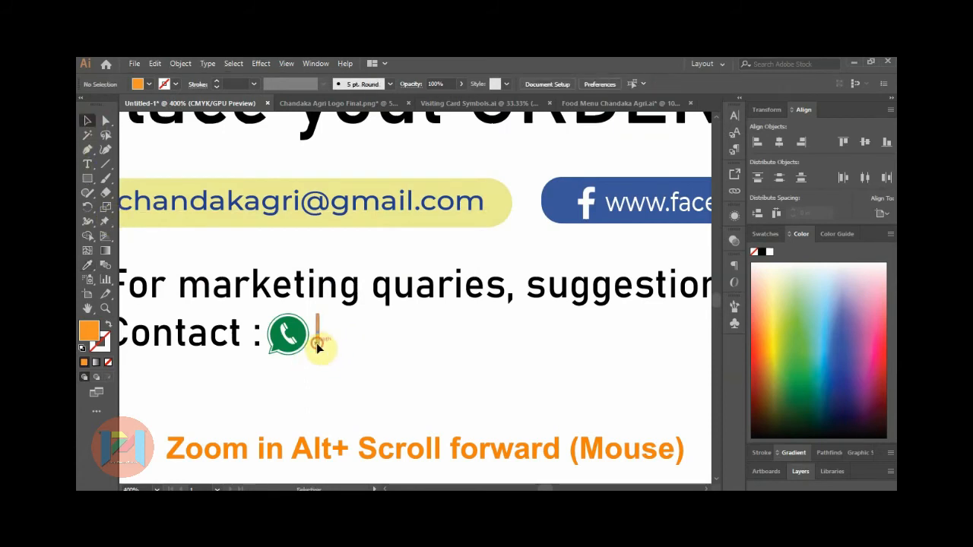
{"action": "left_click", "coordinate": [317, 346]}
{"action": "scroll", "coordinate": [320, 346], "scroll_direction": "up", "scroll_amount": 5}
{"action": "left_click_drag", "start_coordinate": [347, 351], "coordinate": [343, 387]}
{"action": "scroll", "coordinate": [396, 376], "scroll_direction": "down", "scroll_amount": 1}
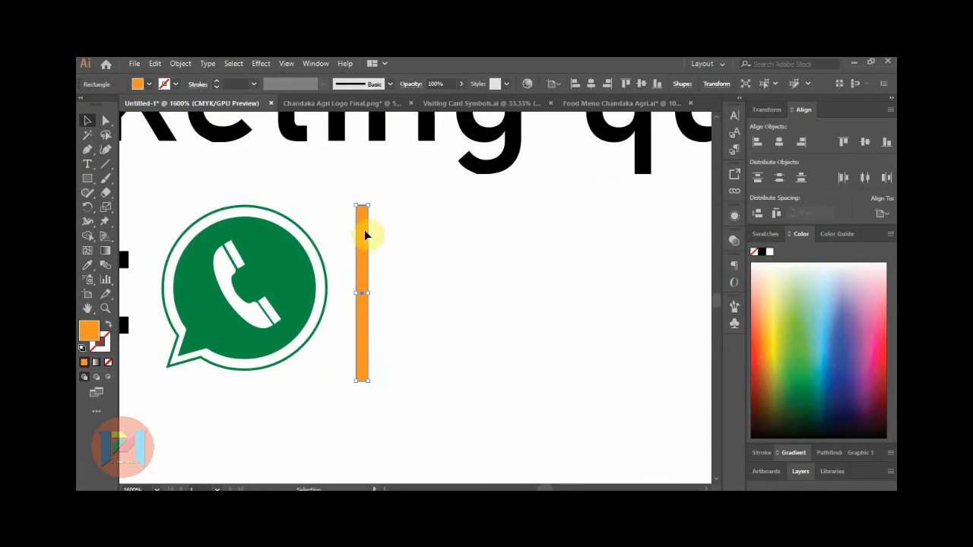
{"action": "scroll", "coordinate": [362, 209], "scroll_direction": "up", "scroll_amount": 2}
{"action": "left_click_drag", "start_coordinate": [356, 202], "coordinate": [355, 170]}
{"action": "left_click", "coordinate": [421, 243]}
{"action": "scroll", "coordinate": [419, 258], "scroll_direction": "down", "scroll_amount": 3}
{"action": "scroll", "coordinate": [418, 267], "scroll_direction": "down", "scroll_amount": 2}
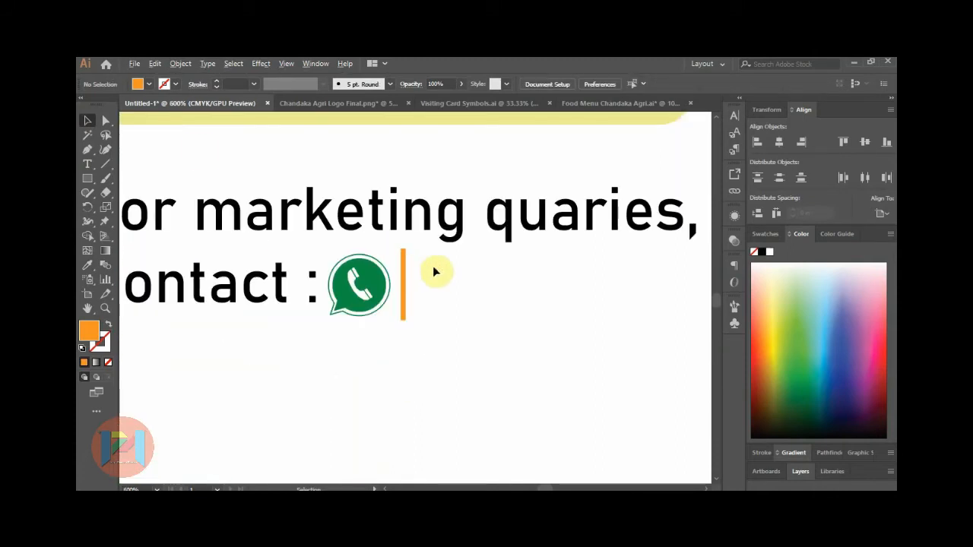
{"action": "left_click", "coordinate": [134, 64]}
{"action": "left_click", "coordinate": [148, 104]}
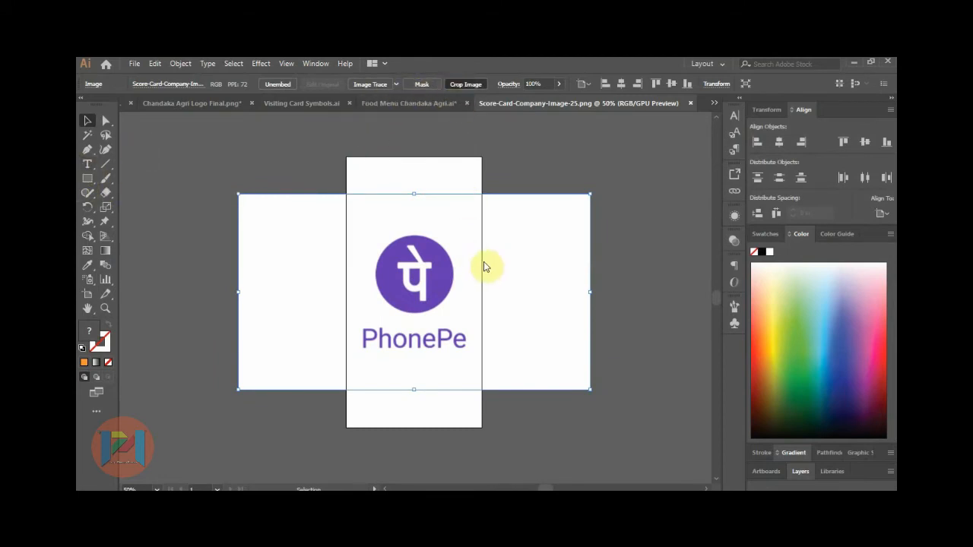
Crop the PhonePe image tight to its logo and name, then drag it onto the flyer.
{"action": "left_click_drag", "start_coordinate": [416, 196], "coordinate": [415, 230]}
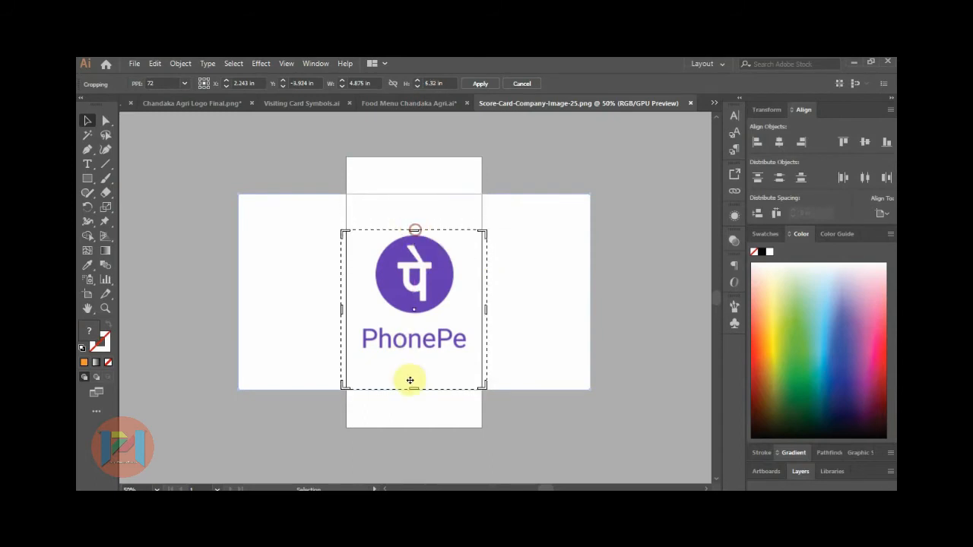
{"action": "left_click_drag", "start_coordinate": [416, 388], "coordinate": [423, 352]}
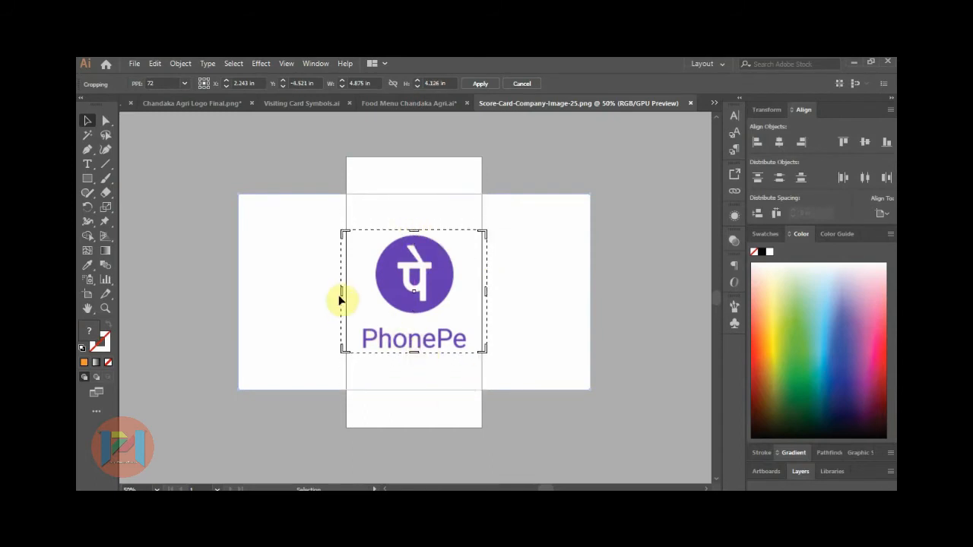
{"action": "left_click_drag", "start_coordinate": [343, 293], "coordinate": [359, 294]}
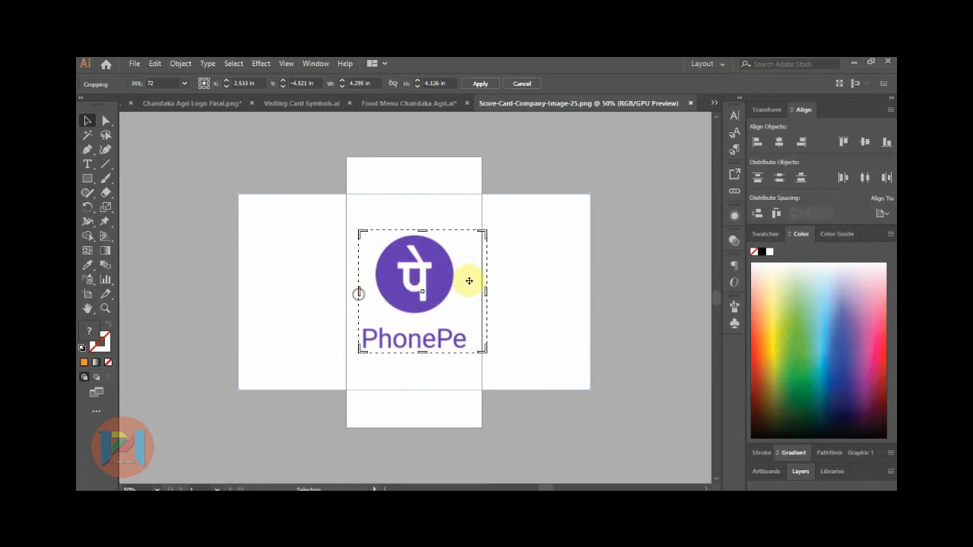
{"action": "left_click_drag", "start_coordinate": [485, 291], "coordinate": [472, 293]}
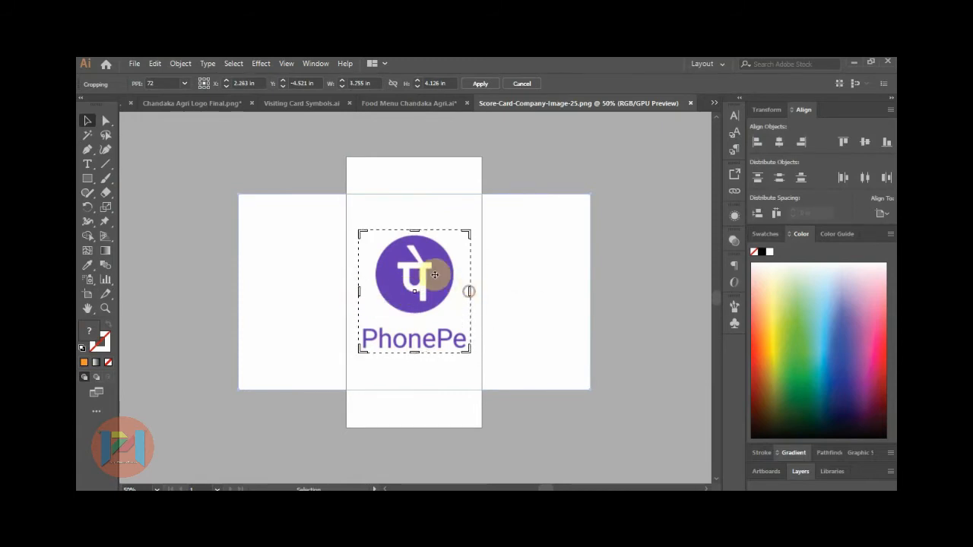
{"action": "left_click", "coordinate": [480, 84]}
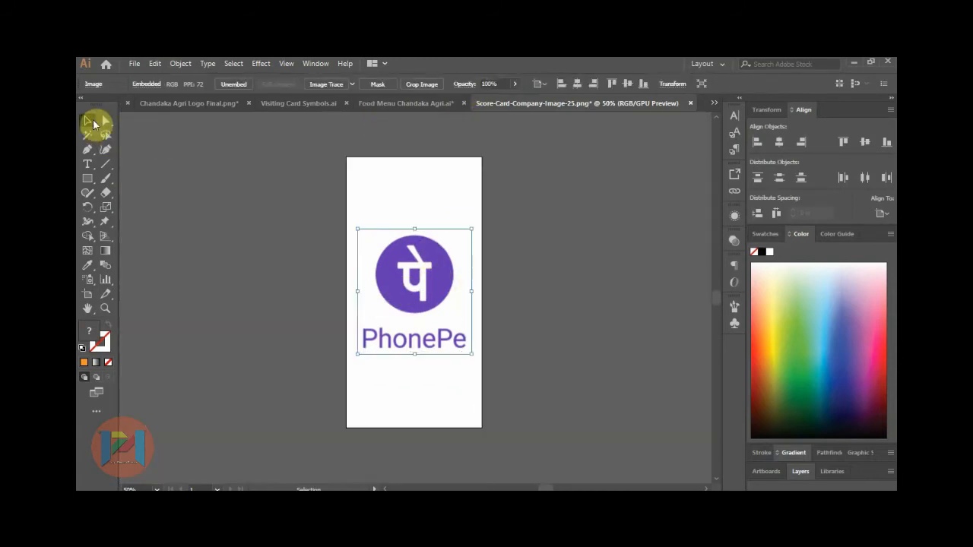
{"action": "left_click_drag", "start_coordinate": [279, 200], "coordinate": [397, 385]}
Shrink the PhonePe logo to icon size and place it after the orange divider.
{"action": "scroll", "coordinate": [399, 388], "scroll_direction": "down", "scroll_amount": 4}
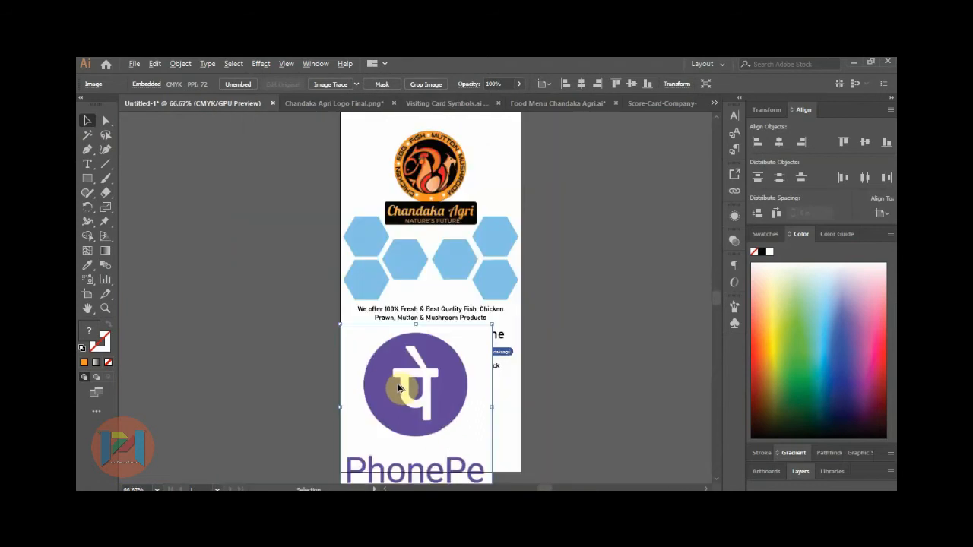
{"action": "left_click_drag", "start_coordinate": [468, 339], "coordinate": [406, 379]}
{"action": "scroll", "coordinate": [406, 380], "scroll_direction": "up", "scroll_amount": 5}
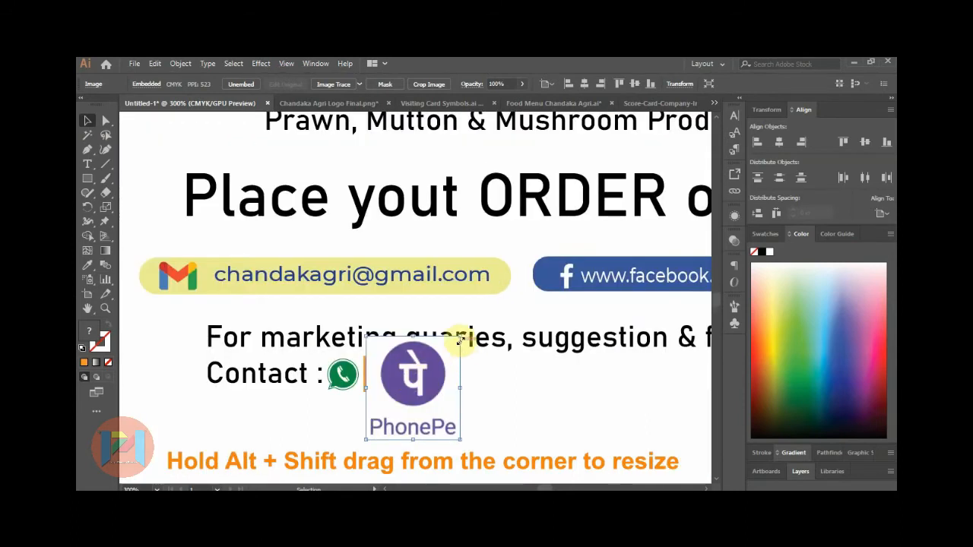
{"action": "left_click_drag", "start_coordinate": [459, 339], "coordinate": [398, 374]}
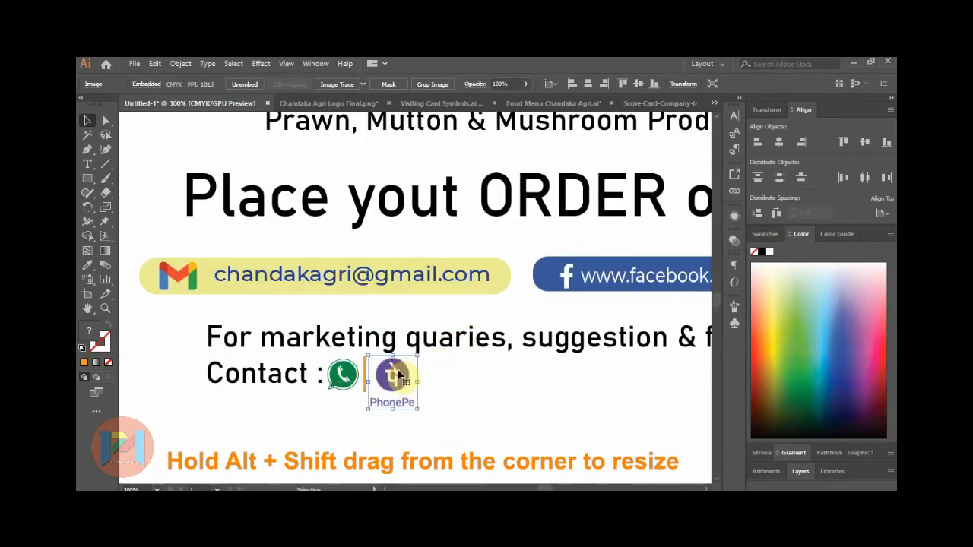
{"action": "scroll", "coordinate": [373, 377], "scroll_direction": "up", "scroll_amount": 3}
{"action": "left_click_drag", "start_coordinate": [494, 331], "coordinate": [490, 334]}
{"action": "left_click", "coordinate": [500, 369]}
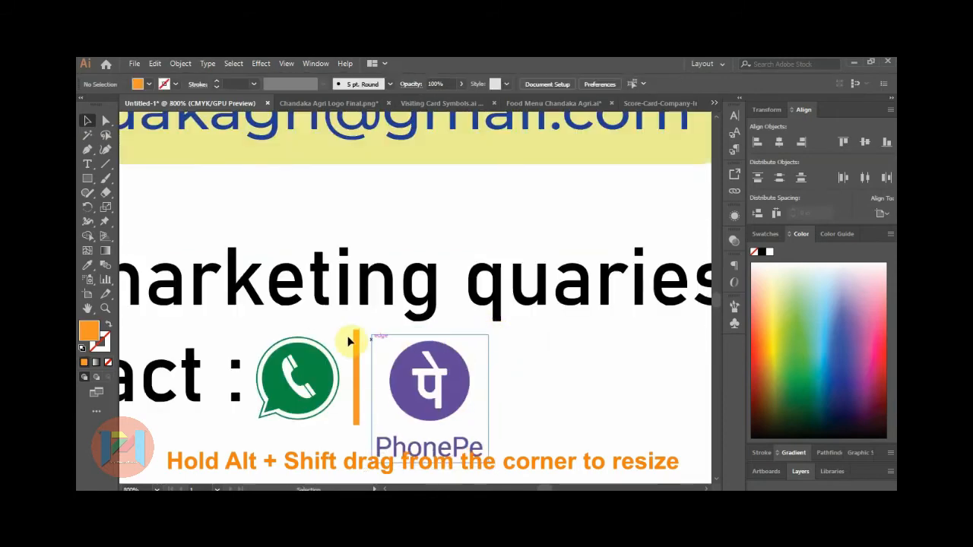
{"action": "scroll", "coordinate": [347, 339], "scroll_direction": "down", "scroll_amount": 2}
{"action": "left_click", "coordinate": [388, 358]}
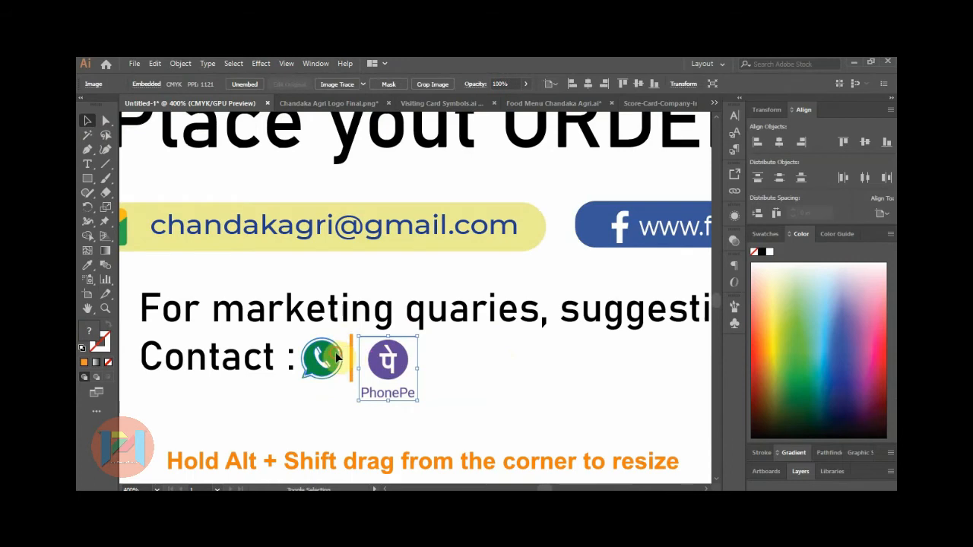
{"action": "left_click", "coordinate": [434, 369]}
{"action": "scroll", "coordinate": [320, 354], "scroll_direction": "down", "scroll_amount": 2}
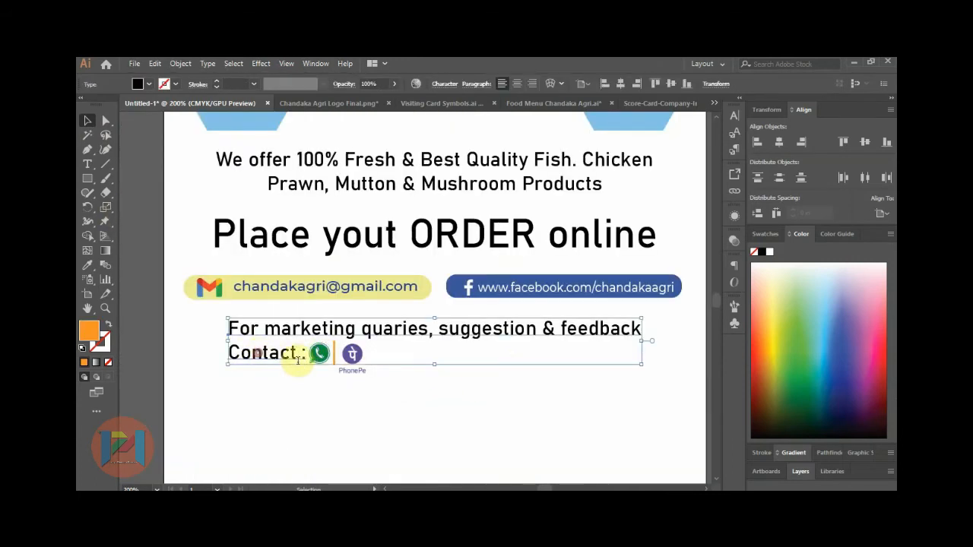
Type the two contact phone numbers and set the 'For marketing quaries' line's tracking to 10.
{"action": "double_click", "coordinate": [284, 354]}
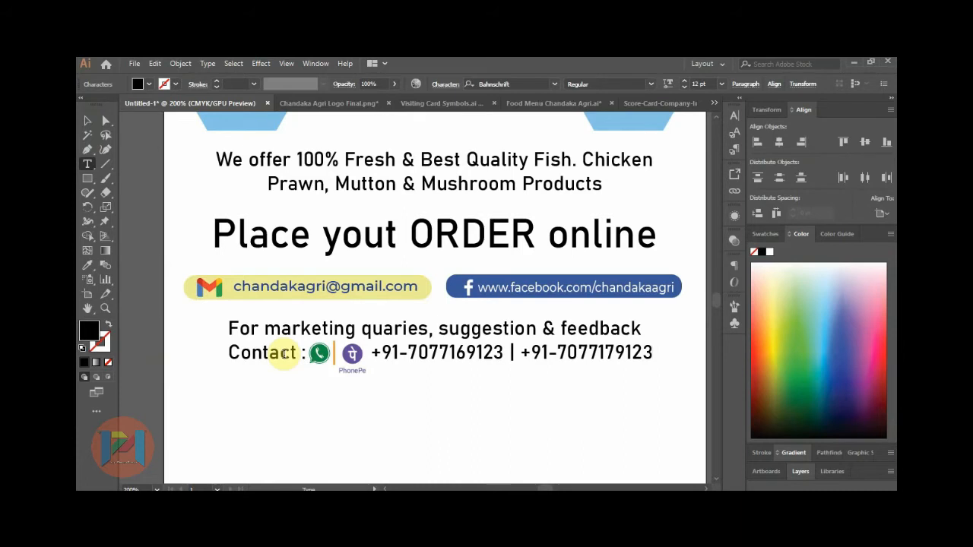
{"action": "left_click_drag", "start_coordinate": [229, 325], "coordinate": [643, 308]}
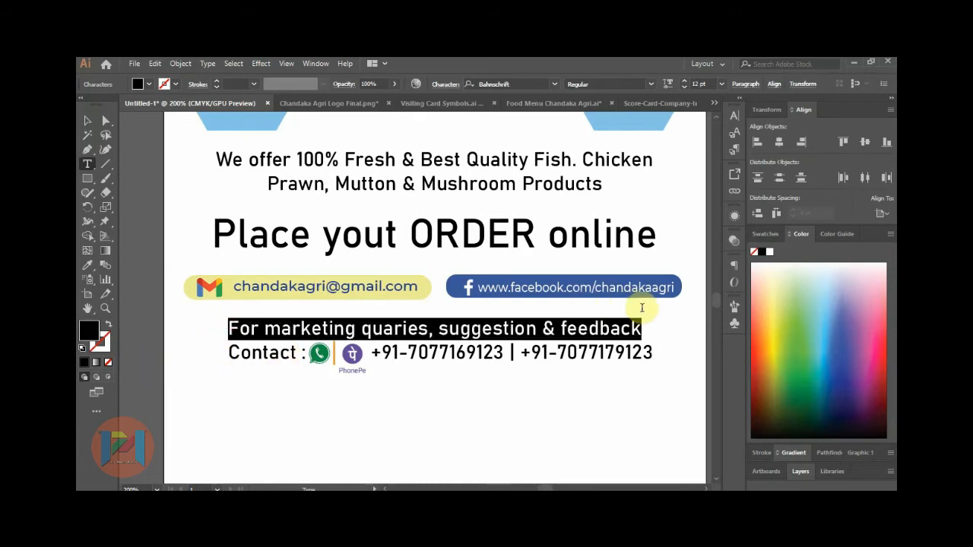
{"action": "left_click", "coordinate": [451, 85]}
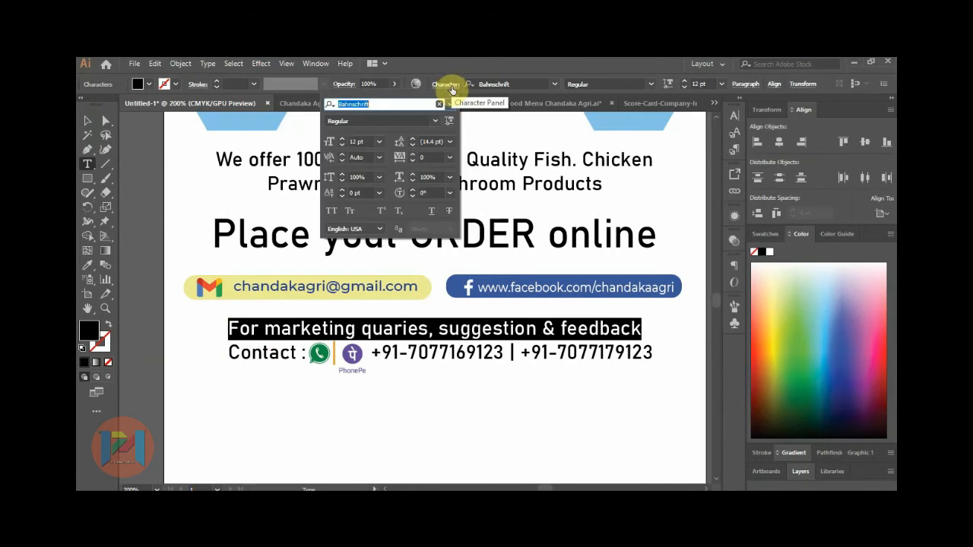
{"action": "left_click", "coordinate": [449, 156]}
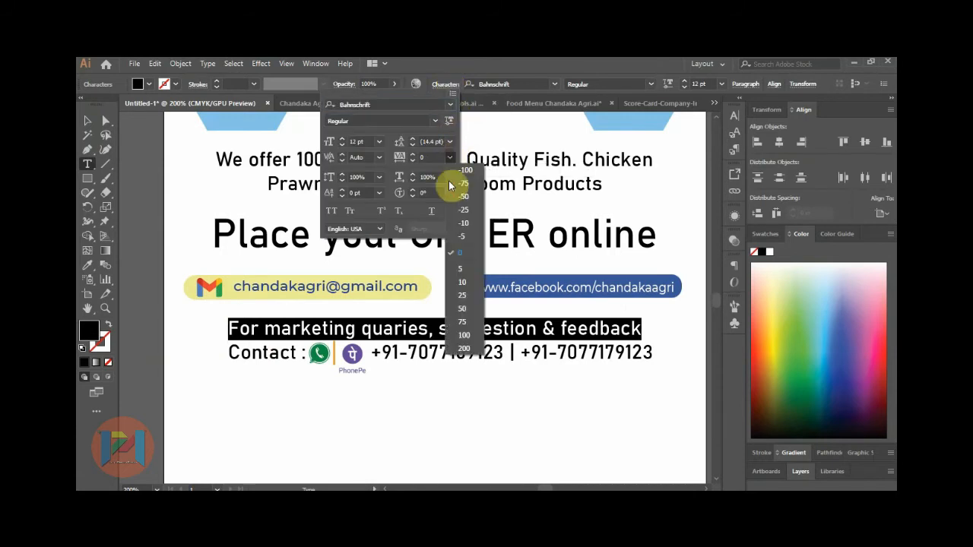
{"action": "left_click", "coordinate": [461, 284]}
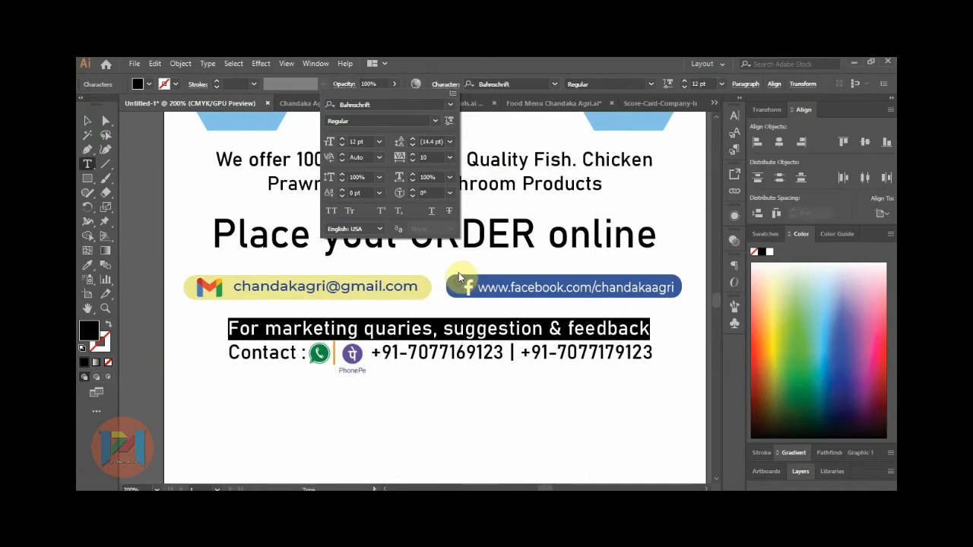
{"action": "left_click", "coordinate": [88, 125]}
{"action": "left_click", "coordinate": [90, 123]}
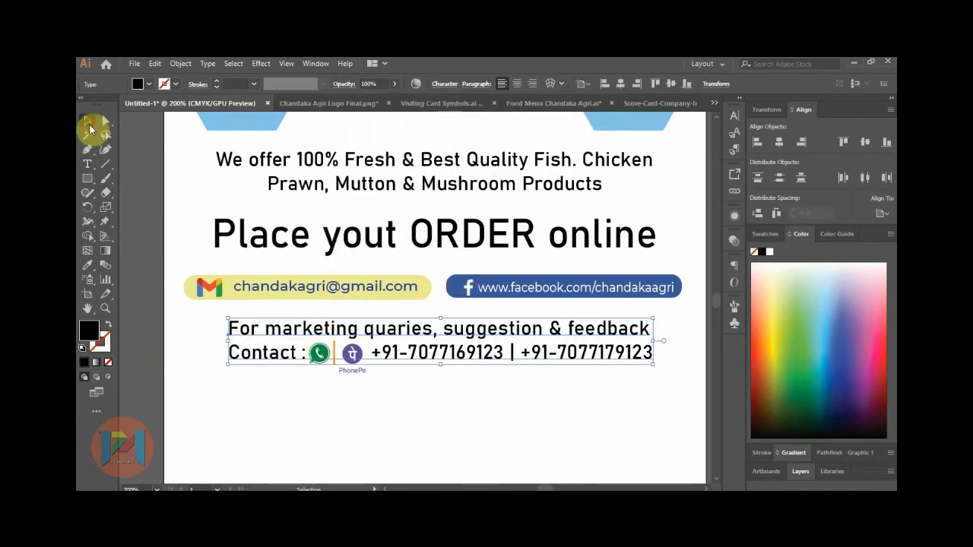
{"action": "left_click", "coordinate": [599, 464]}
Colour the flyer's six hexagons with the logo's orange, sampled by eyedropper.
{"action": "scroll", "coordinate": [378, 427], "scroll_direction": "down", "scroll_amount": 3}
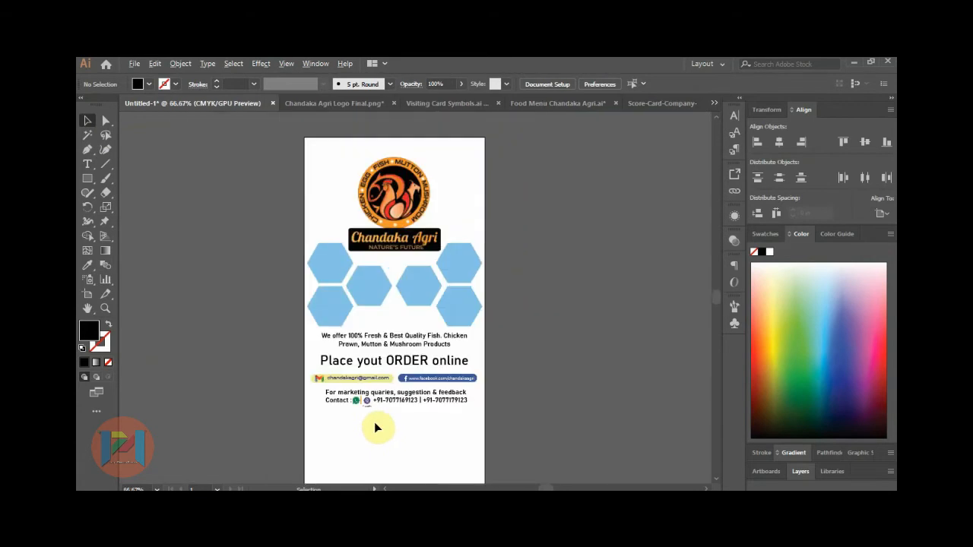
{"action": "scroll", "coordinate": [325, 276], "scroll_direction": "up", "scroll_amount": 1}
{"action": "left_click", "coordinate": [342, 268]}
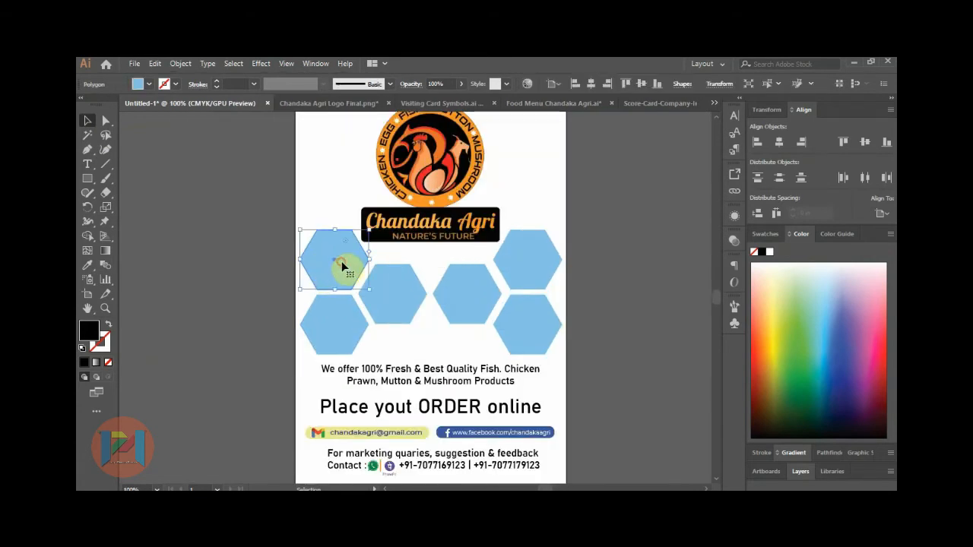
{"action": "left_click", "coordinate": [325, 316], "text": "shift"}
{"action": "left_click", "coordinate": [456, 289], "text": "shift"}
{"action": "left_click", "coordinate": [524, 267], "text": "shift"}
{"action": "left_click", "coordinate": [528, 314], "text": "shift"}
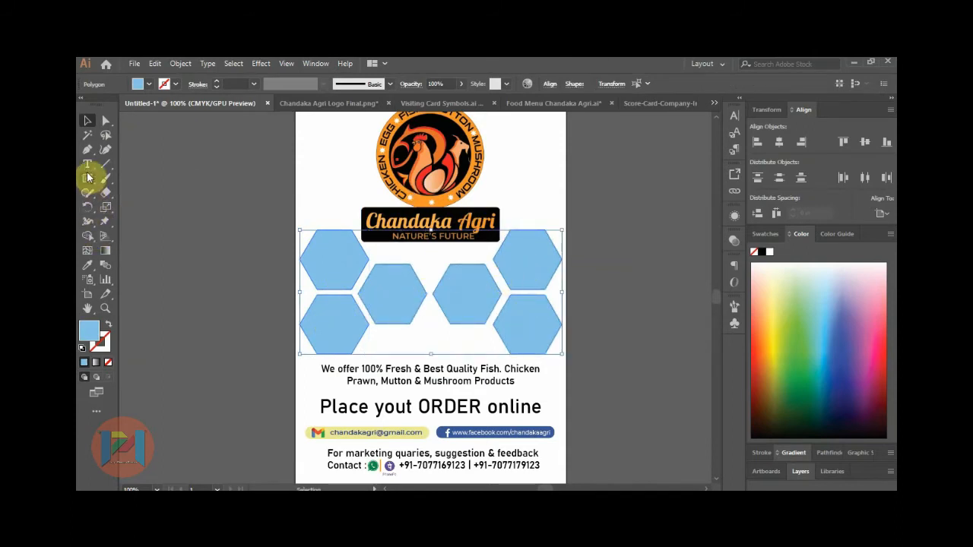
{"action": "left_click", "coordinate": [87, 264]}
{"action": "left_click", "coordinate": [423, 199]}
{"action": "left_click", "coordinate": [87, 120]}
{"action": "left_click", "coordinate": [233, 223]}
Copy the six orange hexagons to the left of the artboard and fill the copy white.
{"action": "scroll", "coordinate": [439, 299], "scroll_direction": "down", "scroll_amount": 1}
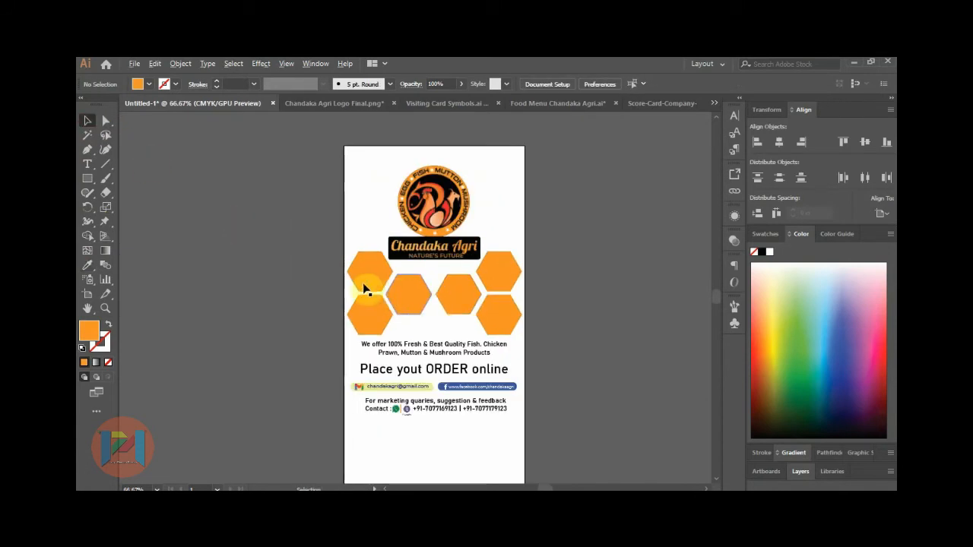
{"action": "scroll", "coordinate": [365, 287], "scroll_direction": "up", "scroll_amount": 1}
{"action": "left_click", "coordinate": [370, 280]}
{"action": "left_click", "coordinate": [374, 328], "text": "shift"}
{"action": "left_click", "coordinate": [427, 316], "text": "shift"}
{"action": "left_click", "coordinate": [515, 311], "text": "shift"}
{"action": "left_click", "coordinate": [576, 274], "text": "shift"}
{"action": "left_click", "coordinate": [571, 337], "text": "shift"}
{"action": "scroll", "coordinate": [571, 337], "scroll_direction": "down", "scroll_amount": 1}
{"action": "left_click_drag", "start_coordinate": [555, 325], "coordinate": [323, 297]}
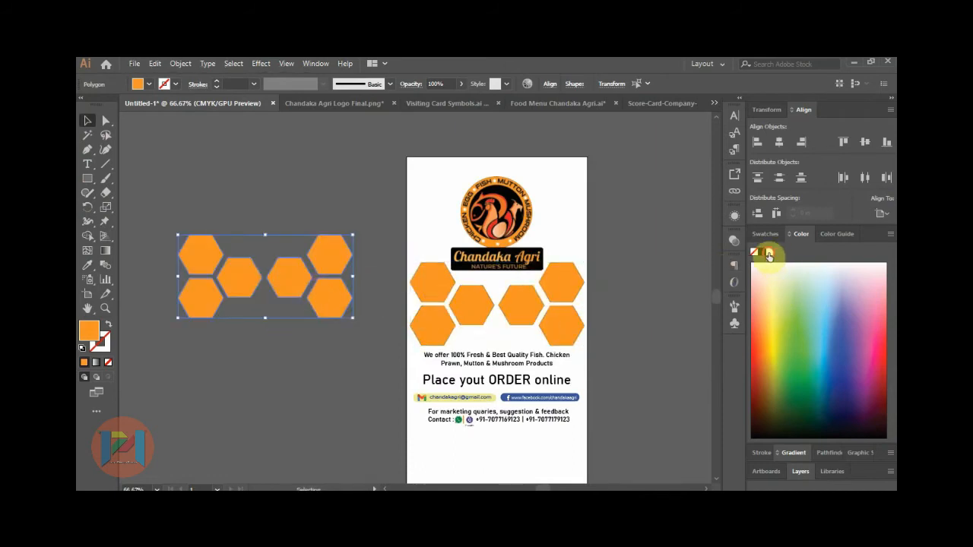
{"action": "left_click", "coordinate": [769, 257]}
Scale the white hexagon copy down proportionally.
{"action": "left_click", "coordinate": [309, 189]}
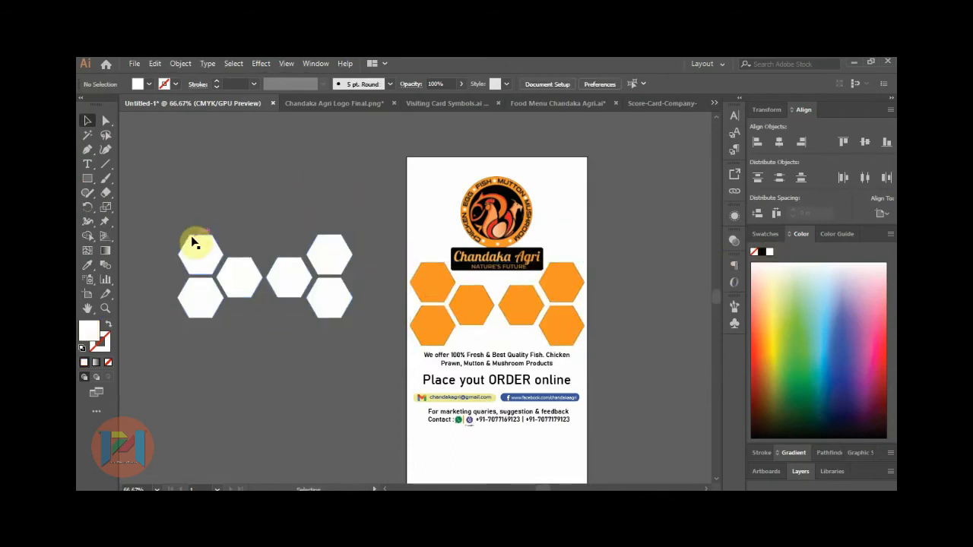
{"action": "left_click_drag", "start_coordinate": [170, 223], "coordinate": [386, 356]}
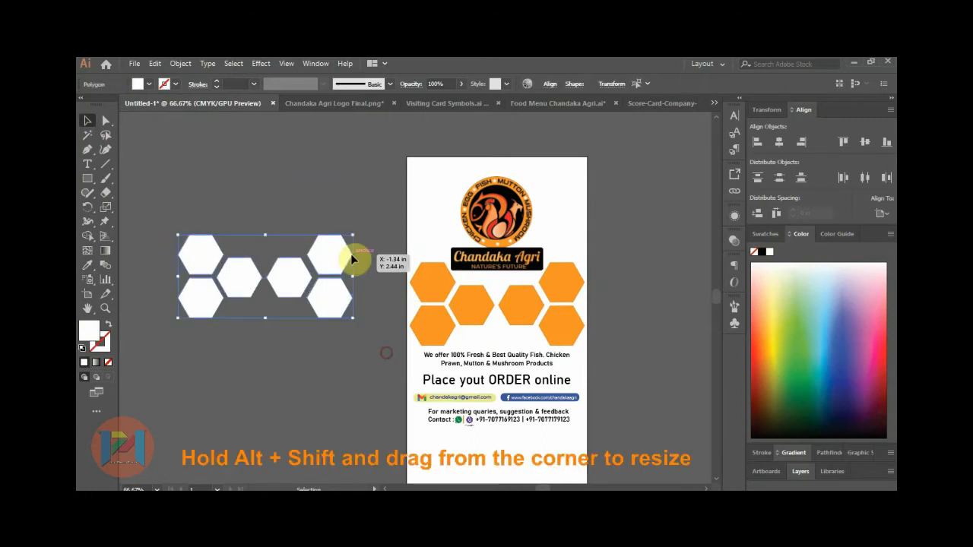
{"action": "left_click_drag", "start_coordinate": [352, 238], "coordinate": [348, 236]}
Open the mushroom, prawn, chicken and mutton photos together.
{"action": "left_click", "coordinate": [290, 212]}
{"action": "left_click", "coordinate": [134, 64]}
{"action": "key", "text": "Escape"}
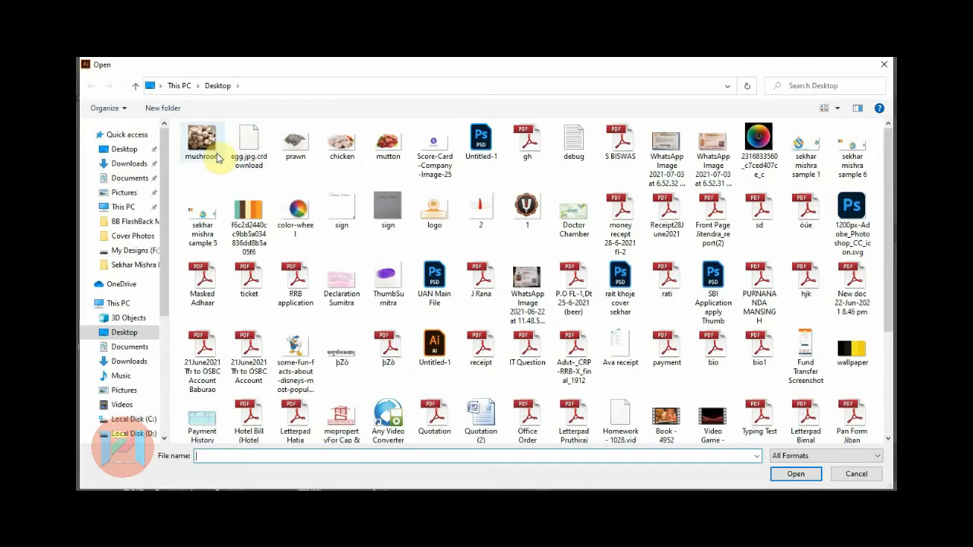
{"action": "left_click", "coordinate": [212, 150]}
{"action": "left_click", "coordinate": [294, 149], "text": "ctrl"}
{"action": "left_click", "coordinate": [342, 146], "text": "ctrl"}
{"action": "left_click", "coordinate": [387, 148], "text": "ctrl"}
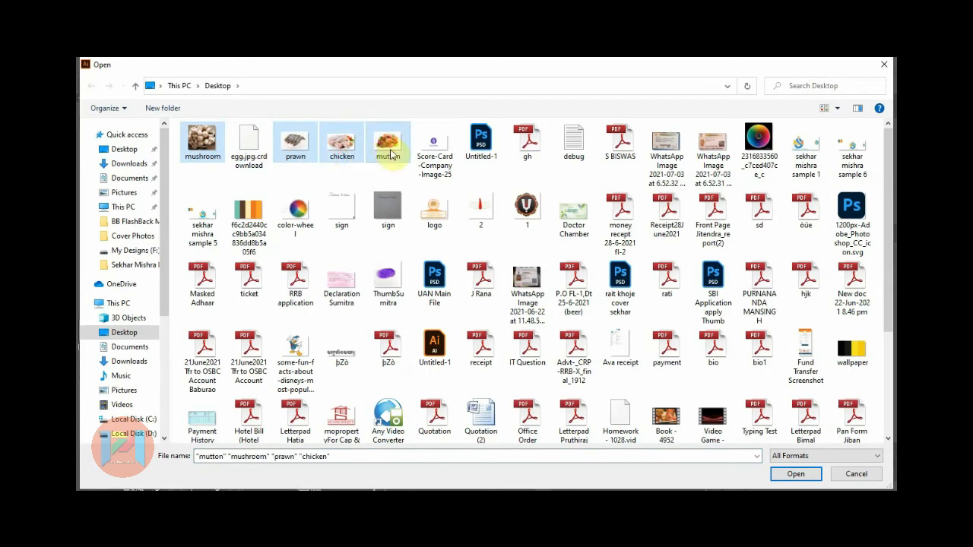
{"action": "left_click", "coordinate": [791, 473]}
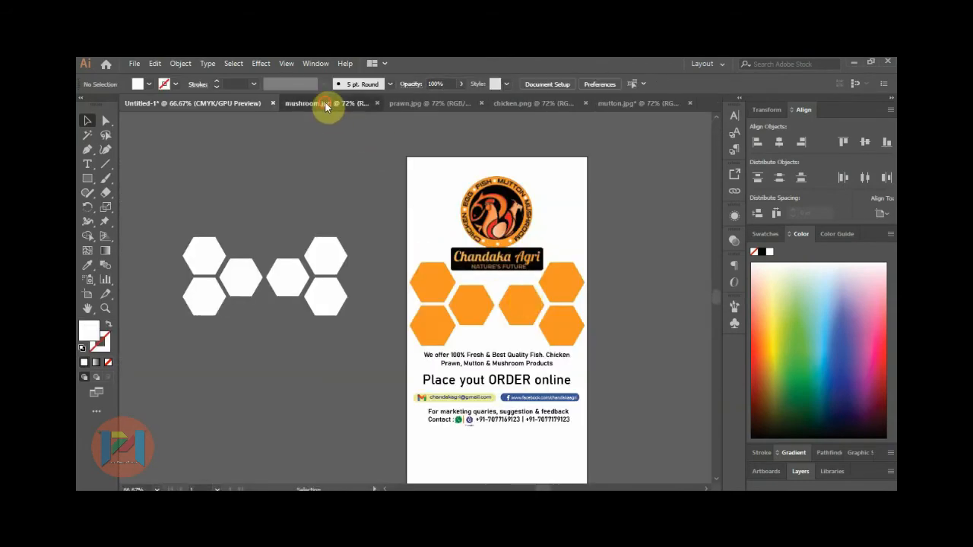
Shrink the mushroom photo and move it into Untitled-1 above the white hexagons.
{"action": "left_click", "coordinate": [326, 104]}
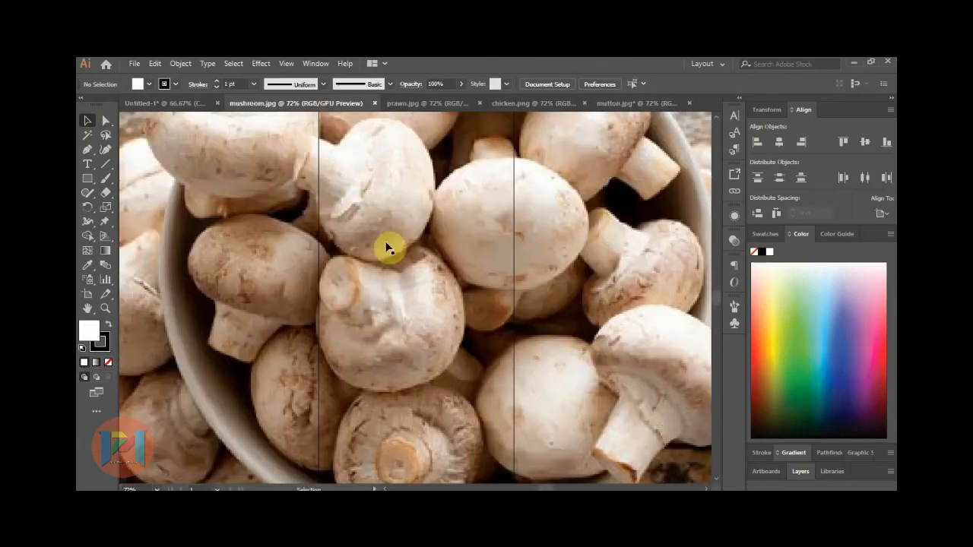
{"action": "scroll", "coordinate": [384, 313], "scroll_direction": "down", "scroll_amount": 3}
{"action": "left_click", "coordinate": [506, 195]}
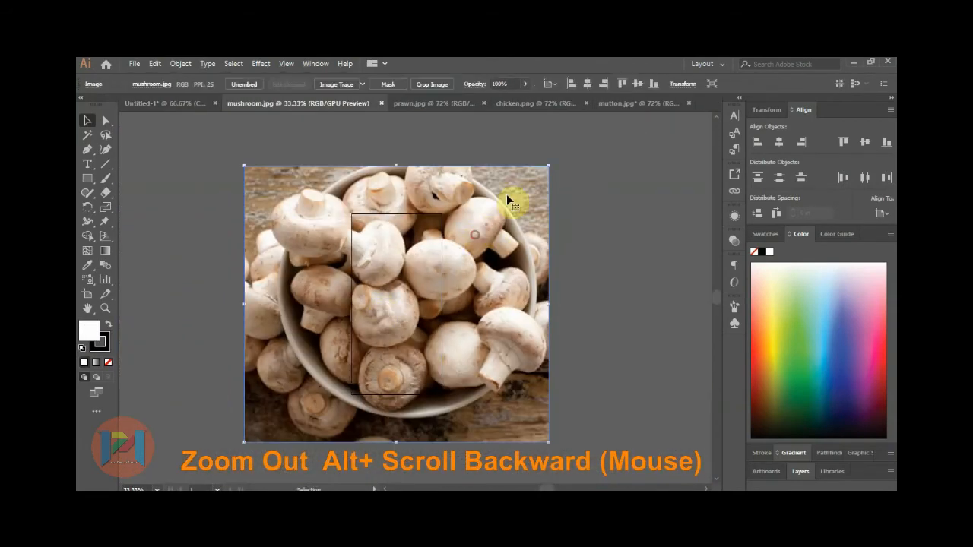
{"action": "left_click_drag", "start_coordinate": [548, 168], "coordinate": [469, 284]}
{"action": "left_click_drag", "start_coordinate": [401, 289], "coordinate": [165, 103]}
{"action": "left_click_drag", "start_coordinate": [234, 198], "coordinate": [248, 177]}
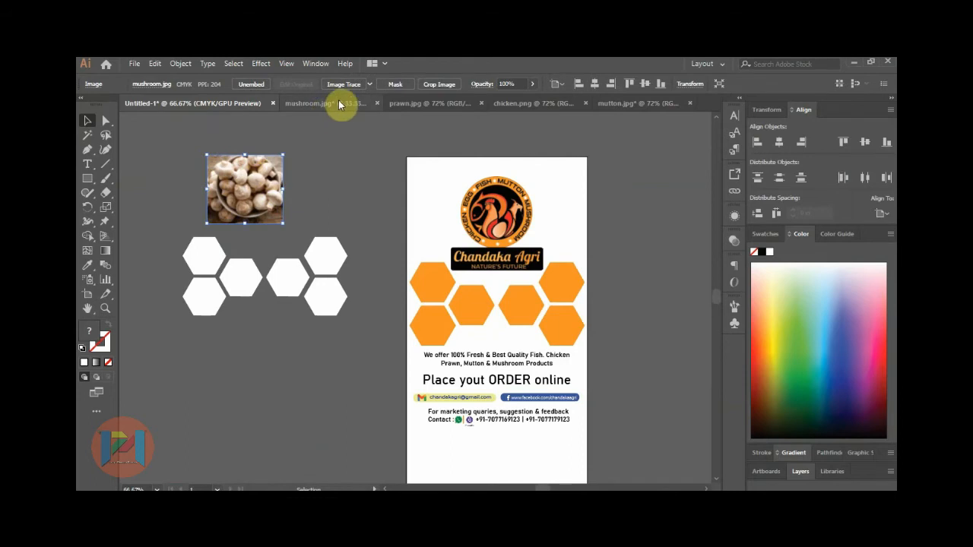
Place a white hexagon over the mushroom photo, resize the photo, and send it to back.
{"action": "left_click", "coordinate": [202, 258]}
{"action": "left_click_drag", "start_coordinate": [199, 262], "coordinate": [240, 190]}
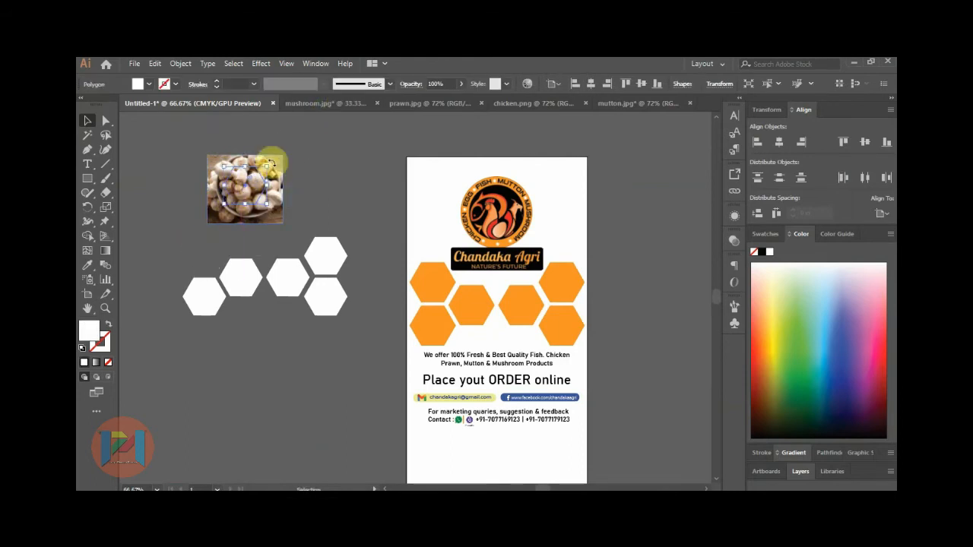
{"action": "left_click", "coordinate": [283, 158]}
{"action": "left_click_drag", "start_coordinate": [283, 156], "coordinate": [269, 165]}
{"action": "left_click", "coordinate": [295, 155]}
{"action": "scroll", "coordinate": [213, 165], "scroll_direction": "up", "scroll_amount": 2}
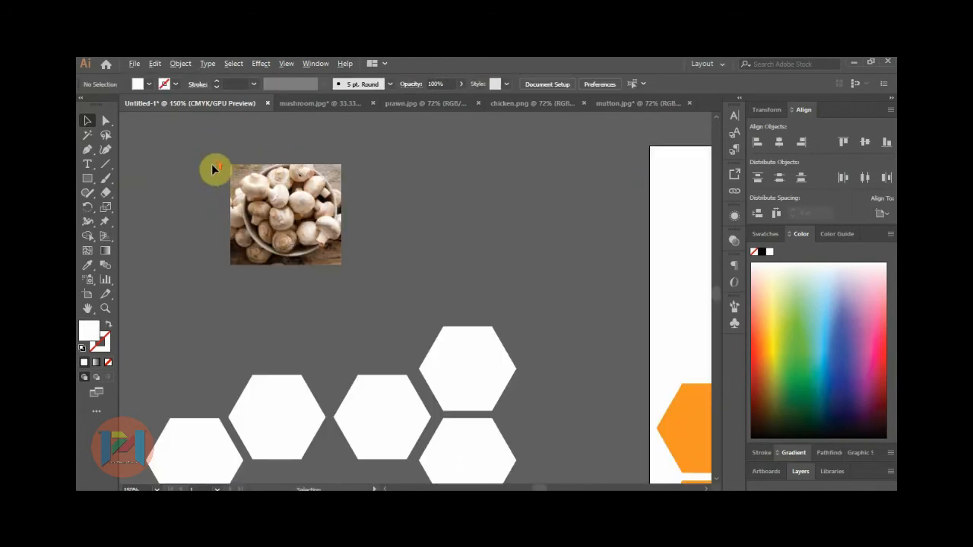
{"action": "right_click", "coordinate": [293, 190]}
{"action": "mouse_move", "coordinate": [342, 290]}
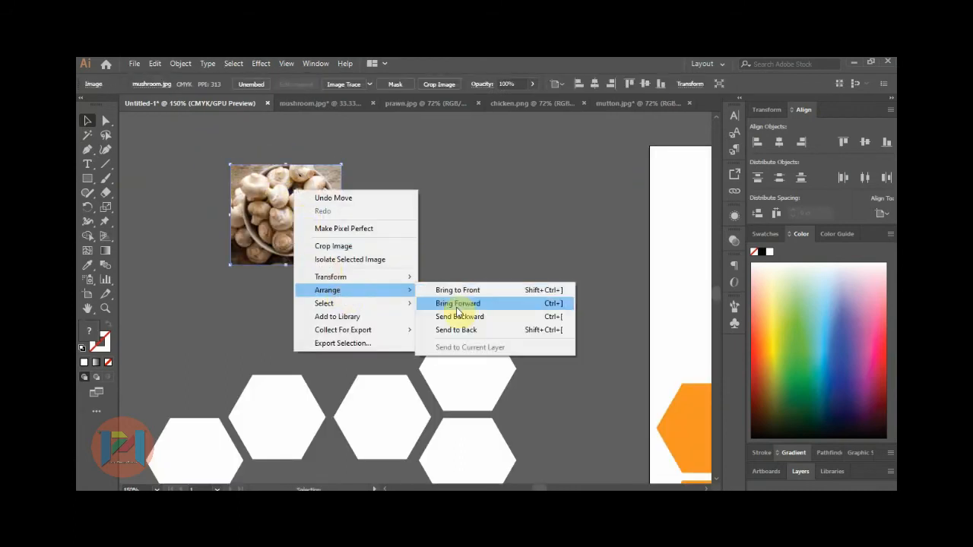
{"action": "left_click", "coordinate": [466, 330]}
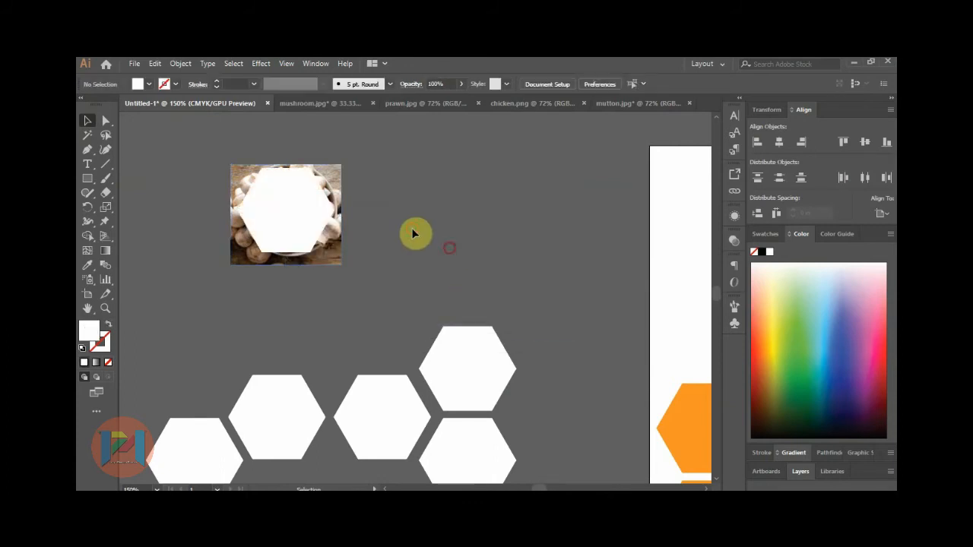
Clip the mushroom photo to the hexagon and set it on the top-left orange hexagon.
{"action": "left_click", "coordinate": [337, 173]}
{"action": "left_click_drag", "start_coordinate": [339, 164], "coordinate": [333, 166]}
{"action": "left_click", "coordinate": [363, 195]}
{"action": "left_click_drag", "start_coordinate": [235, 154], "coordinate": [337, 245]}
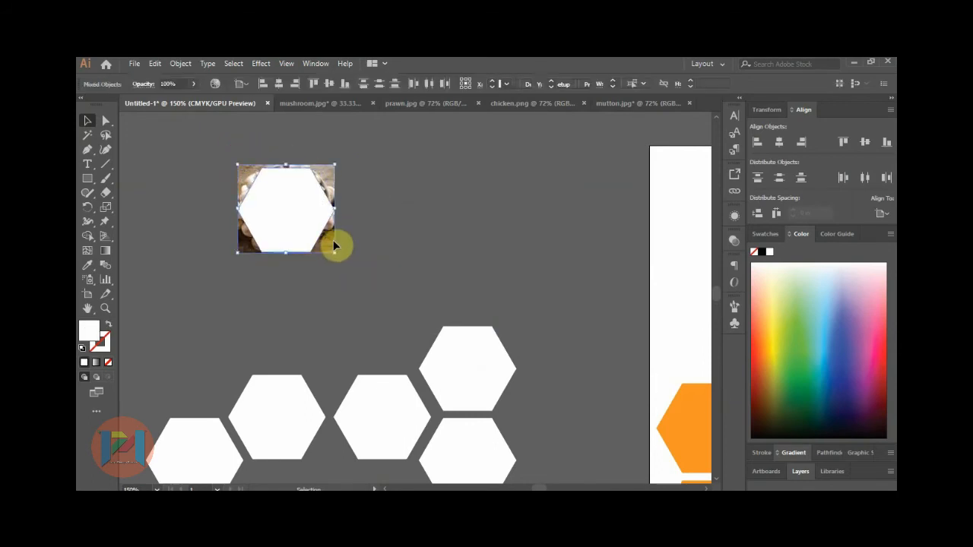
{"action": "right_click", "coordinate": [302, 207]}
{"action": "left_click", "coordinate": [353, 296]}
{"action": "left_click", "coordinate": [356, 199]}
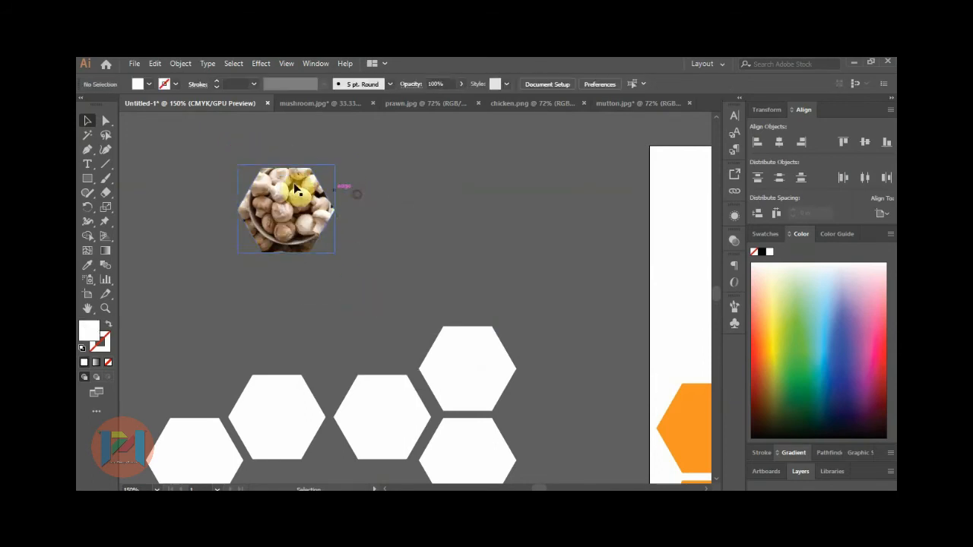
{"action": "scroll", "coordinate": [222, 196], "scroll_direction": "down", "scroll_amount": 1}
{"action": "left_click_drag", "start_coordinate": [260, 204], "coordinate": [539, 351]}
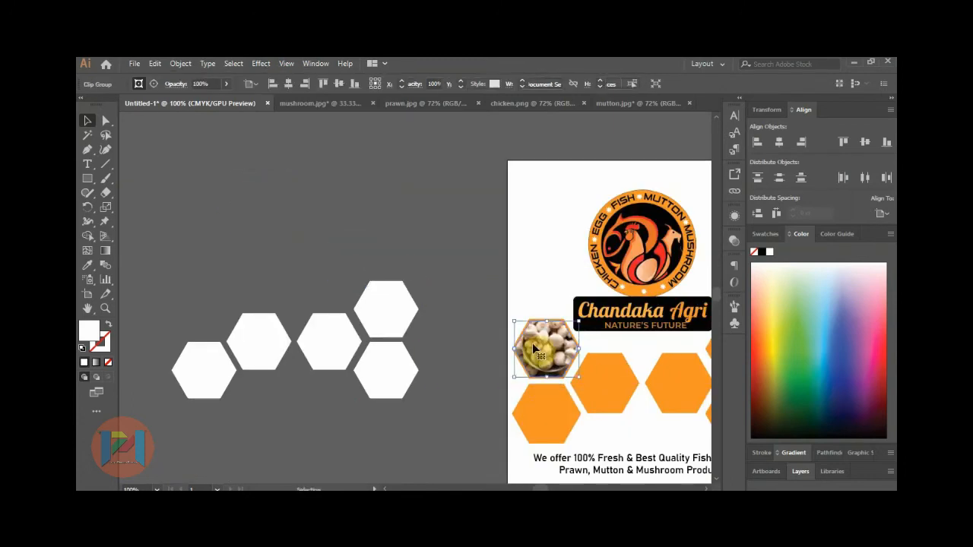
{"action": "left_click", "coordinate": [393, 239]}
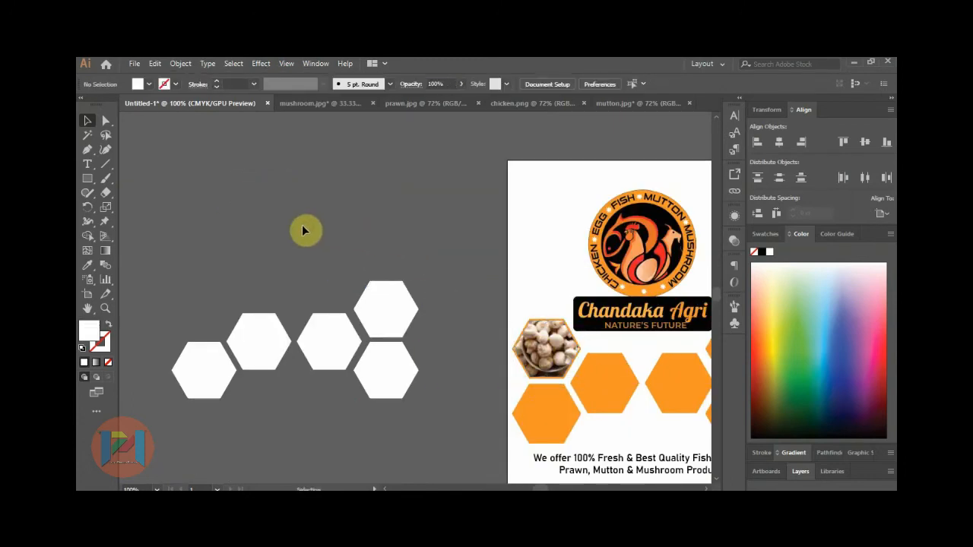
Close mushroom.jpg without saving and bring a shrunken prawn photo into the flyer document.
{"action": "left_click", "coordinate": [339, 102]}
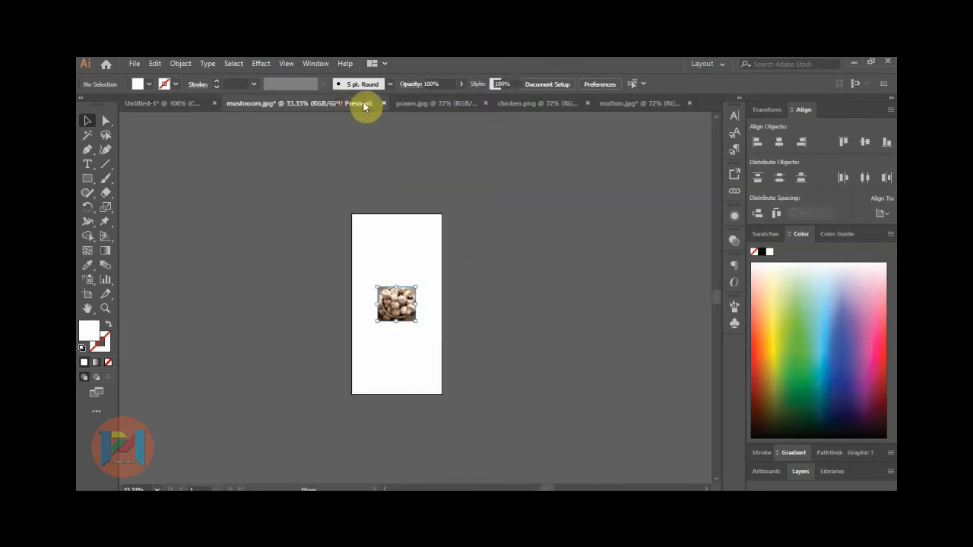
{"action": "left_click", "coordinate": [384, 103]}
{"action": "left_click", "coordinate": [535, 296]}
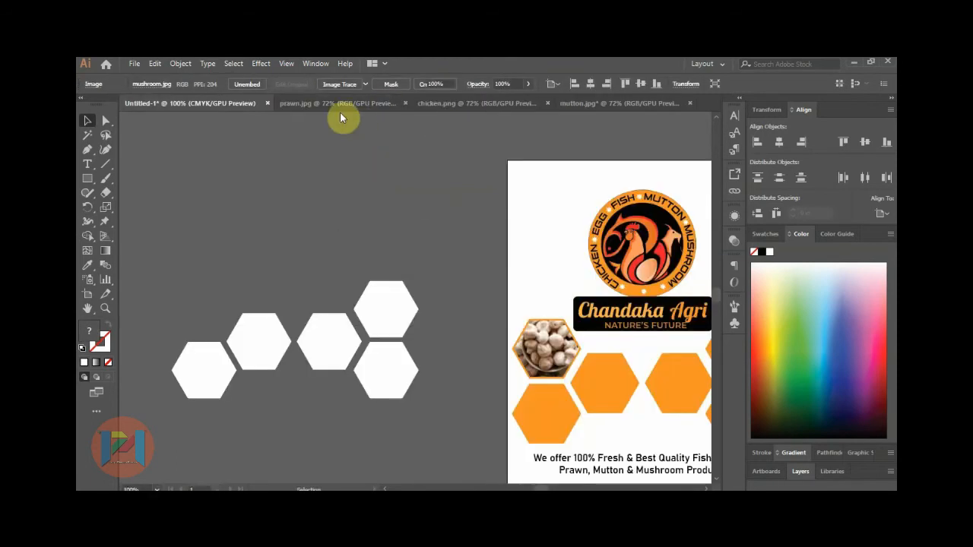
{"action": "left_click", "coordinate": [343, 102]}
{"action": "scroll", "coordinate": [368, 298], "scroll_direction": "down", "scroll_amount": 3}
{"action": "left_click", "coordinate": [368, 298]}
{"action": "left_click_drag", "start_coordinate": [490, 223], "coordinate": [403, 224]}
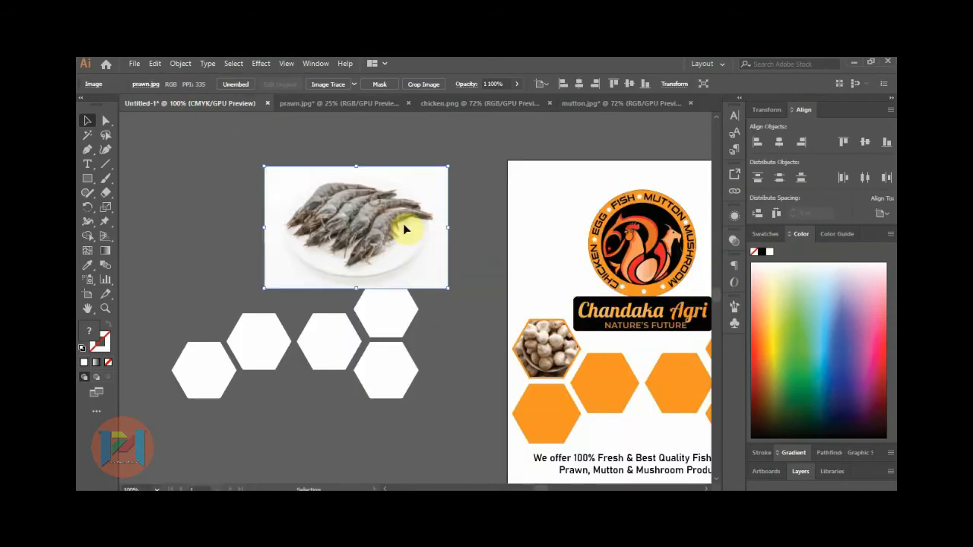
{"action": "left_click_drag", "start_coordinate": [443, 180], "coordinate": [427, 201]}
{"action": "left_click", "coordinate": [445, 232]}
Align a white hexagon with the prawn photo, enlarge the photo slightly, and send it to back.
{"action": "left_click", "coordinate": [393, 297]}
{"action": "left_click_drag", "start_coordinate": [363, 219], "coordinate": [362, 215]}
{"action": "scroll", "coordinate": [335, 200], "scroll_direction": "up", "scroll_amount": 3}
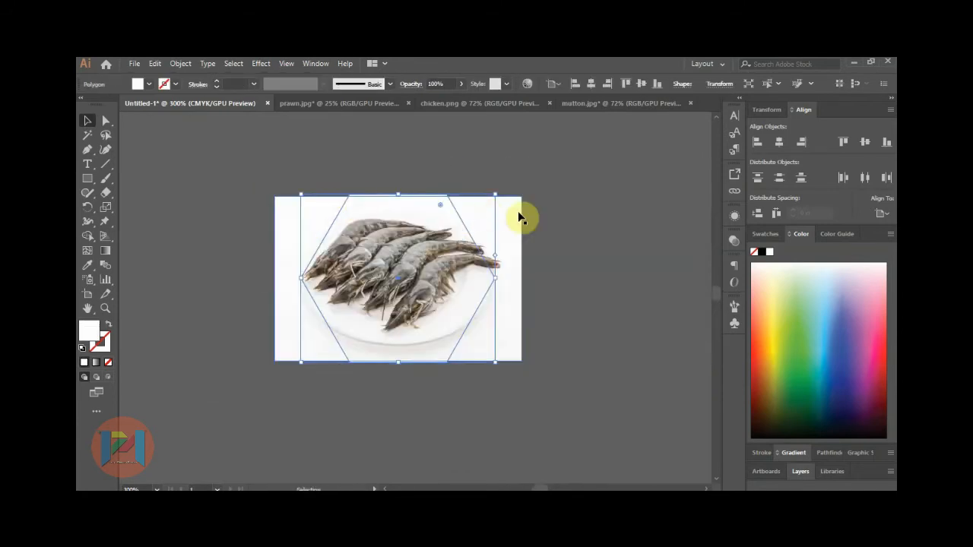
{"action": "left_click", "coordinate": [515, 215]}
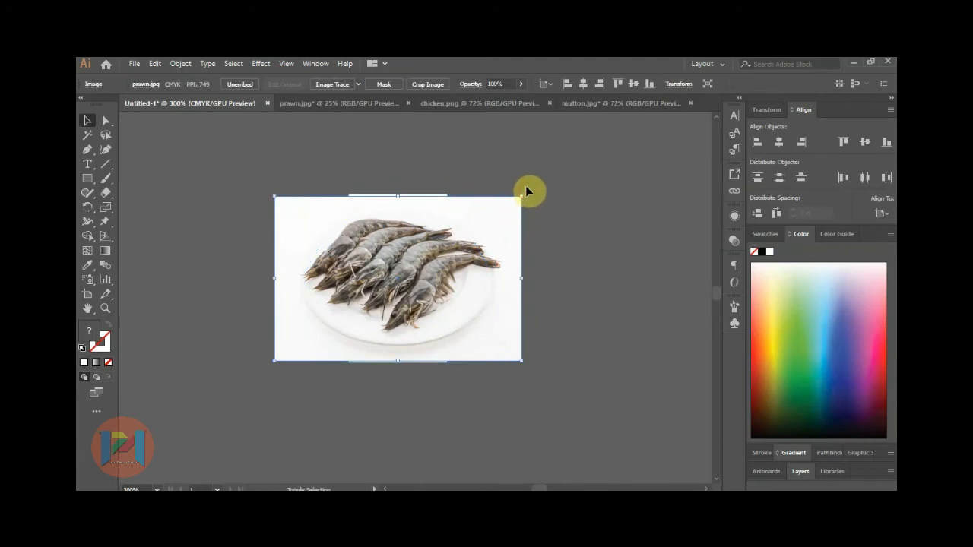
{"action": "left_click_drag", "start_coordinate": [522, 199], "coordinate": [526, 194]}
{"action": "left_click", "coordinate": [582, 221]}
{"action": "right_click", "coordinate": [453, 210]}
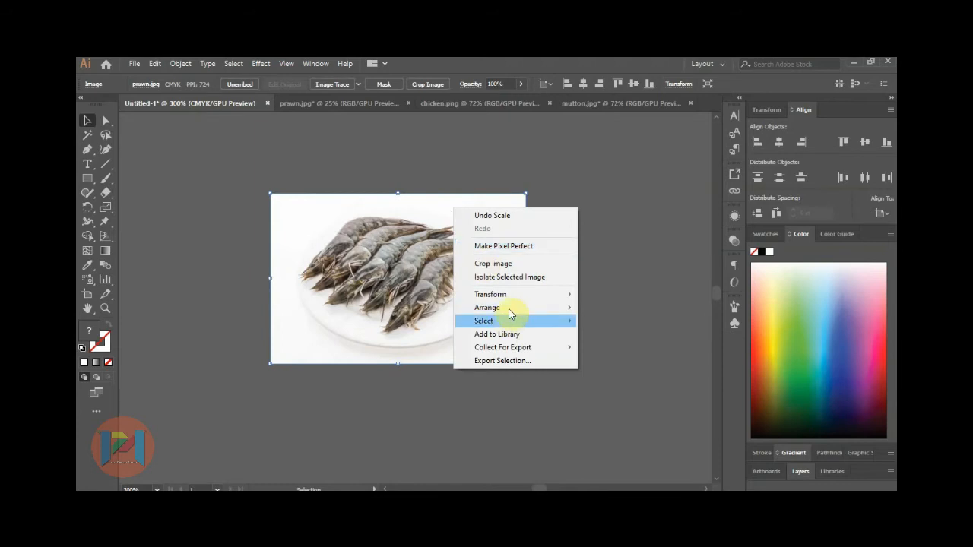
{"action": "mouse_move", "coordinate": [528, 308]}
{"action": "left_click", "coordinate": [616, 347]}
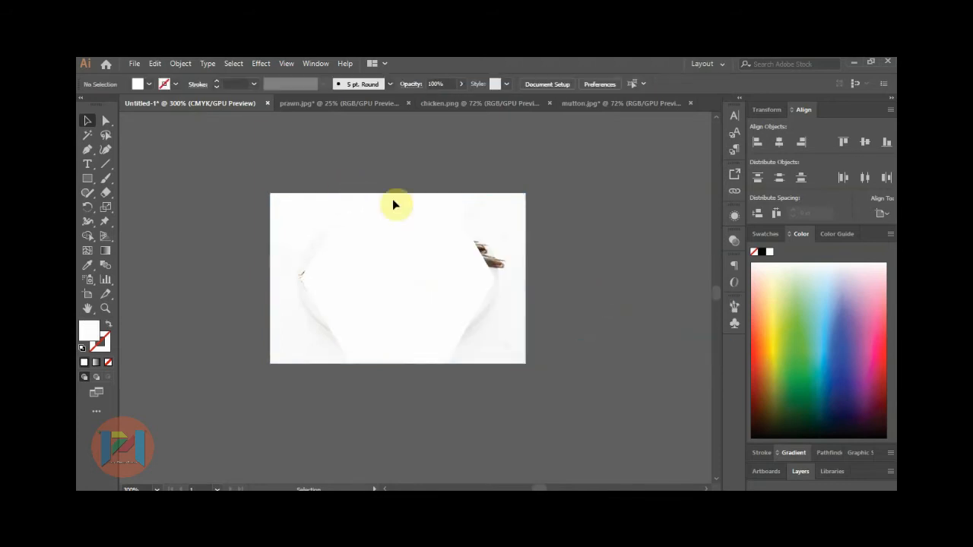
Clip the prawn photo to the hexagon and move it onto the next orange hexagon.
{"action": "left_click", "coordinate": [491, 229]}
{"action": "key", "text": "Left"}
{"action": "key", "text": "Left"}
{"action": "key", "text": "Left"}
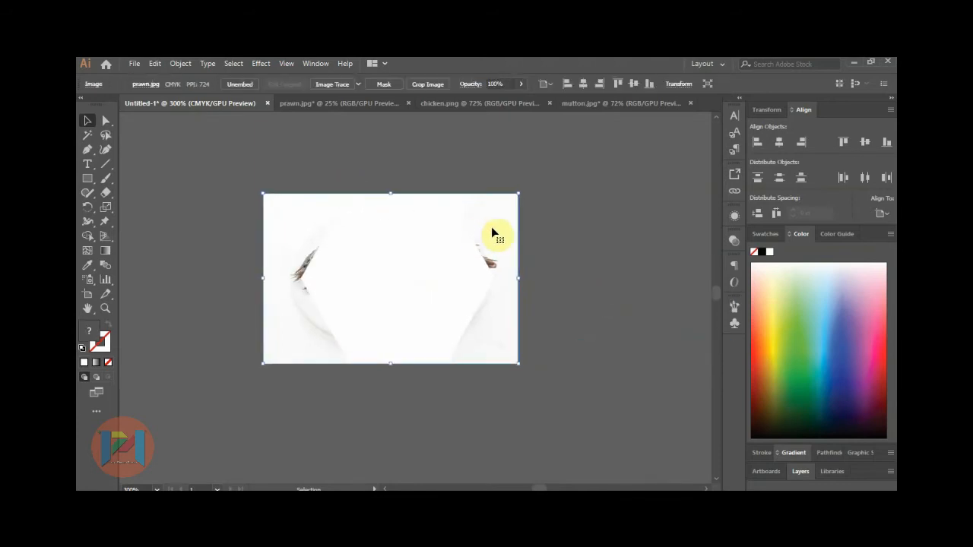
{"action": "left_click_drag", "start_coordinate": [436, 311], "coordinate": [438, 313]}
{"action": "right_click", "coordinate": [412, 263]}
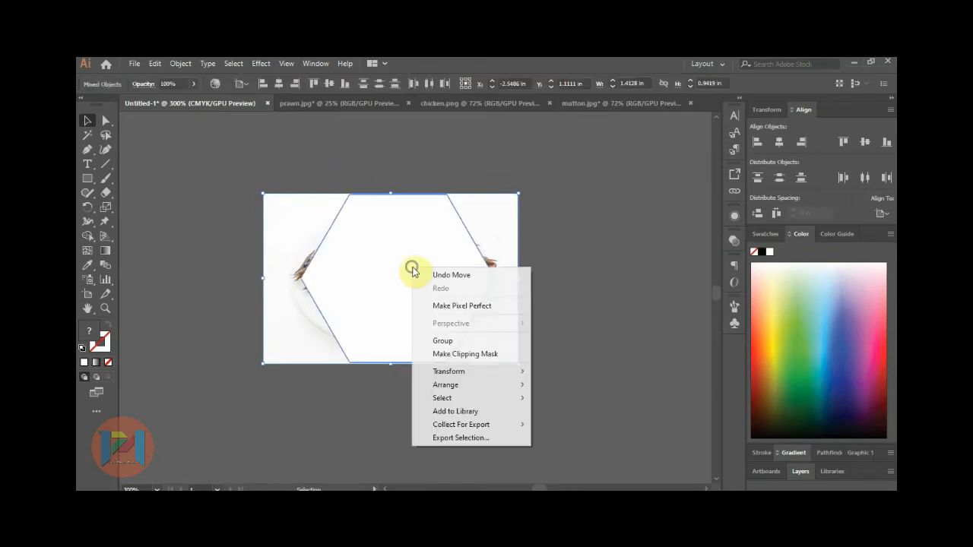
{"action": "left_click", "coordinate": [459, 354]}
{"action": "left_click", "coordinate": [497, 257]}
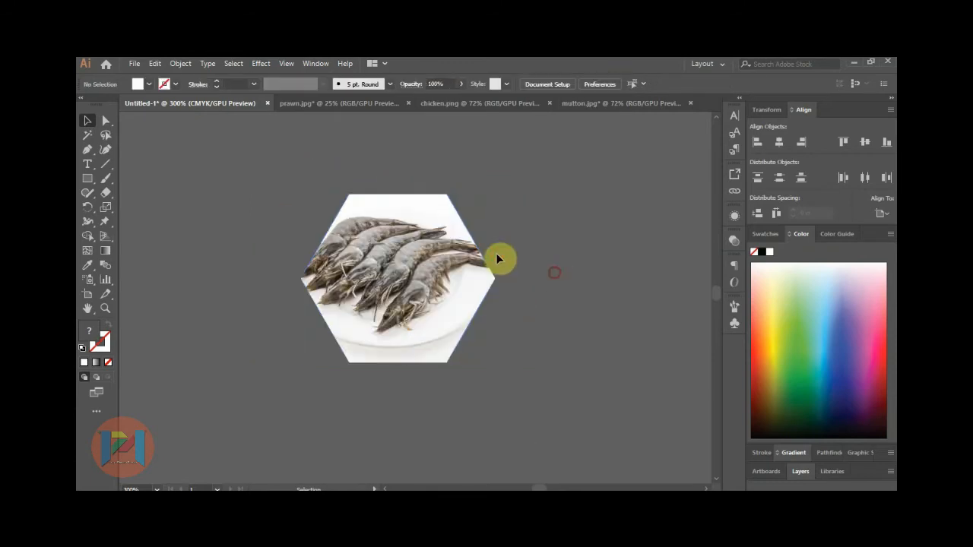
{"action": "scroll", "coordinate": [279, 221], "scroll_direction": "down", "scroll_amount": 2}
{"action": "scroll", "coordinate": [279, 221], "scroll_direction": "down", "scroll_amount": 2}
{"action": "left_click_drag", "start_coordinate": [316, 246], "coordinate": [466, 339]}
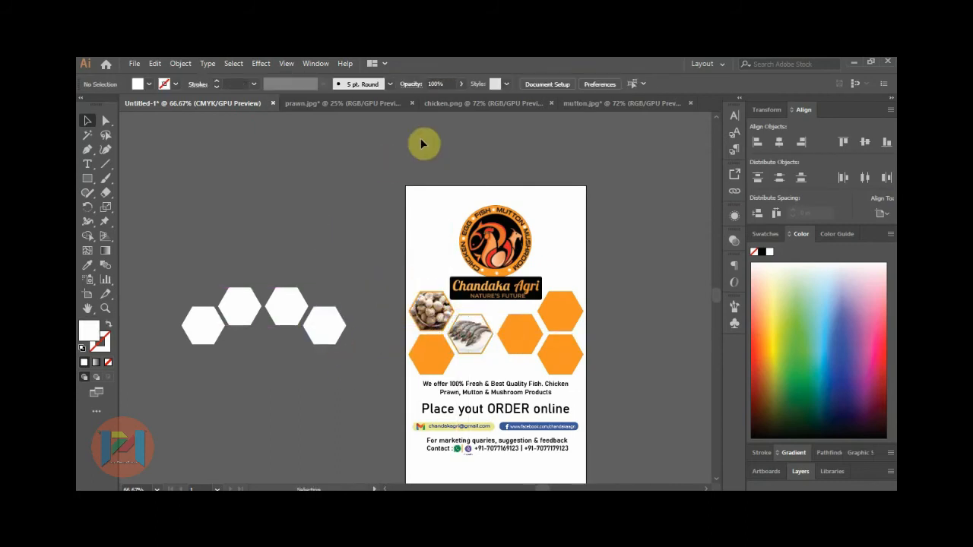
Close prawn.jpg without saving and bring a shrunken chicken photo into the flyer document.
{"action": "left_click", "coordinate": [411, 103]}
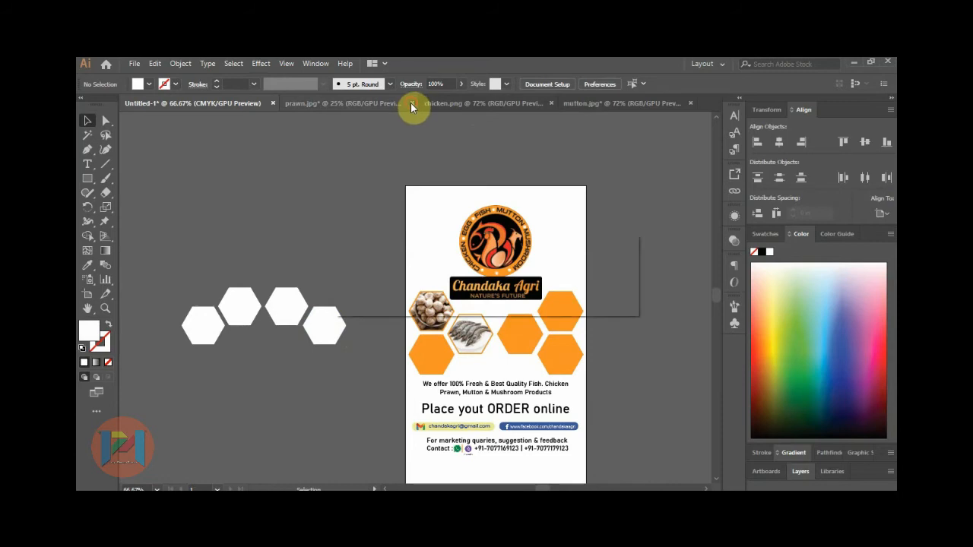
{"action": "left_click", "coordinate": [553, 293]}
{"action": "left_click", "coordinate": [336, 106]}
{"action": "left_click_drag", "start_coordinate": [391, 274], "coordinate": [331, 214]}
{"action": "left_click_drag", "start_coordinate": [393, 193], "coordinate": [325, 233]}
Put a white hexagon over the chicken photo, fit the photo to it, and send it to back.
{"action": "left_click_drag", "start_coordinate": [328, 320], "coordinate": [304, 243]}
{"action": "scroll", "coordinate": [292, 243], "scroll_direction": "up", "scroll_amount": 3}
{"action": "left_click", "coordinate": [393, 224]}
{"action": "left_click_drag", "start_coordinate": [397, 217], "coordinate": [419, 204]}
{"action": "right_click", "coordinate": [382, 219]}
{"action": "left_click", "coordinate": [547, 361]}
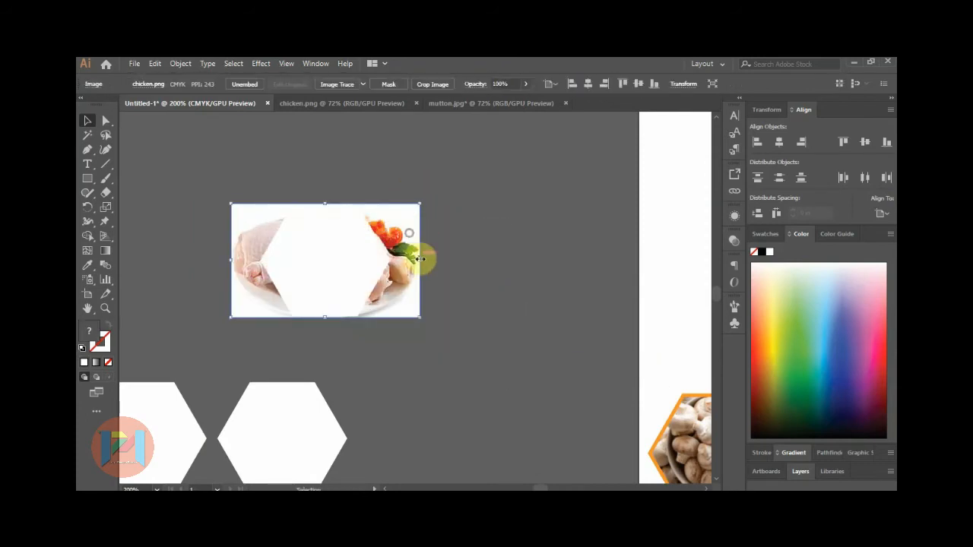
{"action": "left_click_drag", "start_coordinate": [420, 260], "coordinate": [402, 260]}
{"action": "left_click_drag", "start_coordinate": [231, 260], "coordinate": [239, 260]}
Clip the chicken photo into the white hexagon.
{"action": "right_click", "coordinate": [319, 252]}
{"action": "left_click_drag", "start_coordinate": [318, 184], "coordinate": [501, 318]}
{"action": "left_click", "coordinate": [365, 339]}
{"action": "left_click", "coordinate": [443, 230]}
{"action": "scroll", "coordinate": [285, 231], "scroll_direction": "down", "scroll_amount": 3}
{"action": "scroll", "coordinate": [512, 331], "scroll_direction": "up", "scroll_amount": 2}
{"action": "left_click", "coordinate": [171, 327]}
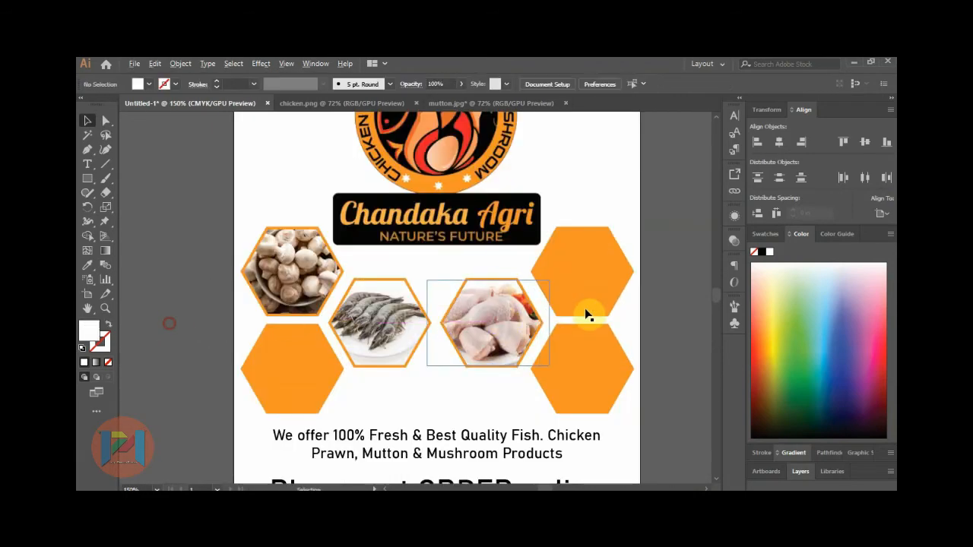
{"action": "scroll", "coordinate": [586, 315], "scroll_direction": "down", "scroll_amount": 2}
Close chicken.jpg, bring the mutton photo into the flyer, and shrink it under a white hexagon.
{"action": "left_click", "coordinate": [416, 103]}
{"action": "left_click", "coordinate": [347, 104]}
{"action": "left_click_drag", "start_coordinate": [391, 293], "coordinate": [266, 216]}
{"action": "left_click_drag", "start_coordinate": [312, 281], "coordinate": [283, 204]}
{"action": "scroll", "coordinate": [257, 184], "scroll_direction": "up", "scroll_amount": 3}
{"action": "left_click", "coordinate": [393, 206]}
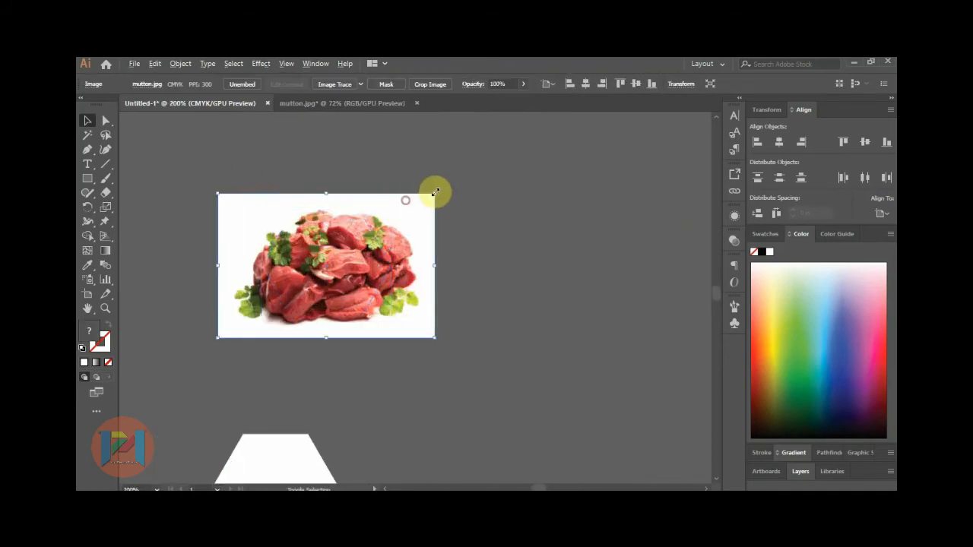
{"action": "left_click_drag", "start_coordinate": [434, 194], "coordinate": [416, 206]}
Clip the mutton photo to the hexagon, place it in the lower-left slot, and bring in the eggs photo.
{"action": "right_click", "coordinate": [415, 210]}
{"action": "left_click", "coordinate": [587, 347]}
{"action": "left_click", "coordinate": [403, 237]}
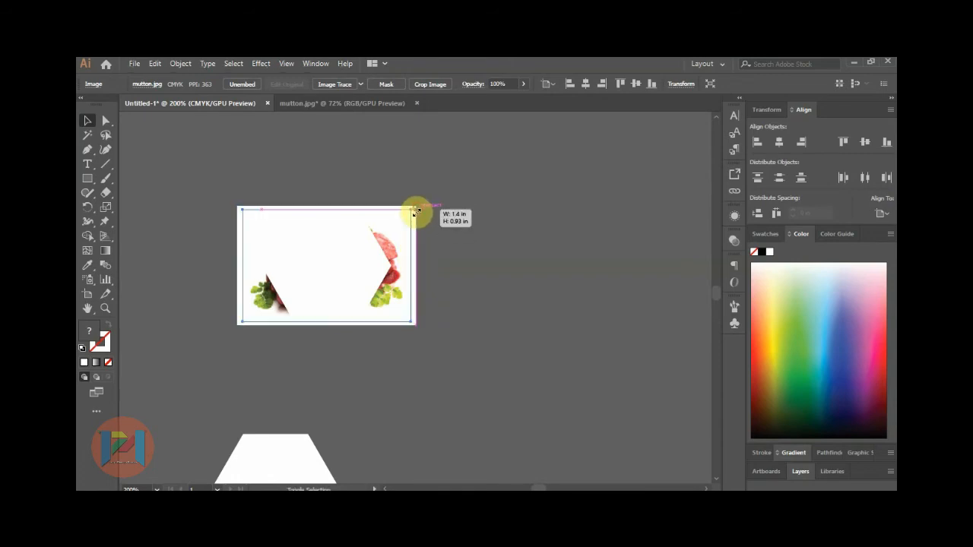
{"action": "left_click_drag", "start_coordinate": [284, 191], "coordinate": [373, 320]}
{"action": "right_click", "coordinate": [343, 252]}
{"action": "left_click", "coordinate": [373, 340]}
{"action": "scroll", "coordinate": [238, 232], "scroll_direction": "down", "scroll_amount": 2}
{"action": "scroll", "coordinate": [238, 232], "scroll_direction": "down", "scroll_amount": 1}
{"action": "left_click_drag", "start_coordinate": [270, 243], "coordinate": [449, 367]}
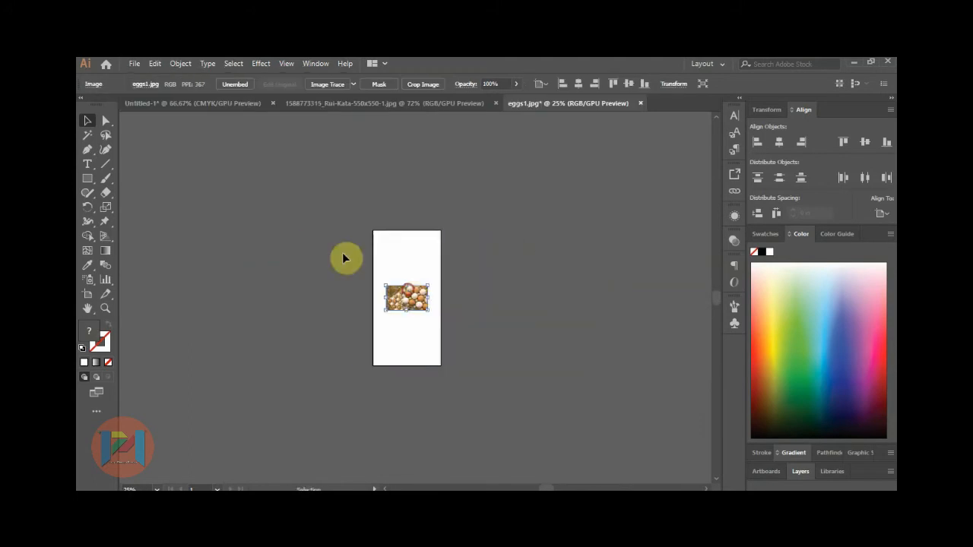
{"action": "left_click_drag", "start_coordinate": [343, 258], "coordinate": [282, 270]}
Shrink the eggs photo, send it behind a white hexagon, and clip it to the hexagon.
{"action": "left_click", "coordinate": [319, 335]}
{"action": "left_click_drag", "start_coordinate": [246, 325], "coordinate": [266, 294]}
{"action": "scroll", "coordinate": [244, 263], "scroll_direction": "up", "scroll_amount": 3}
{"action": "left_click", "coordinate": [490, 277]}
{"action": "left_click_drag", "start_coordinate": [499, 226], "coordinate": [469, 273]}
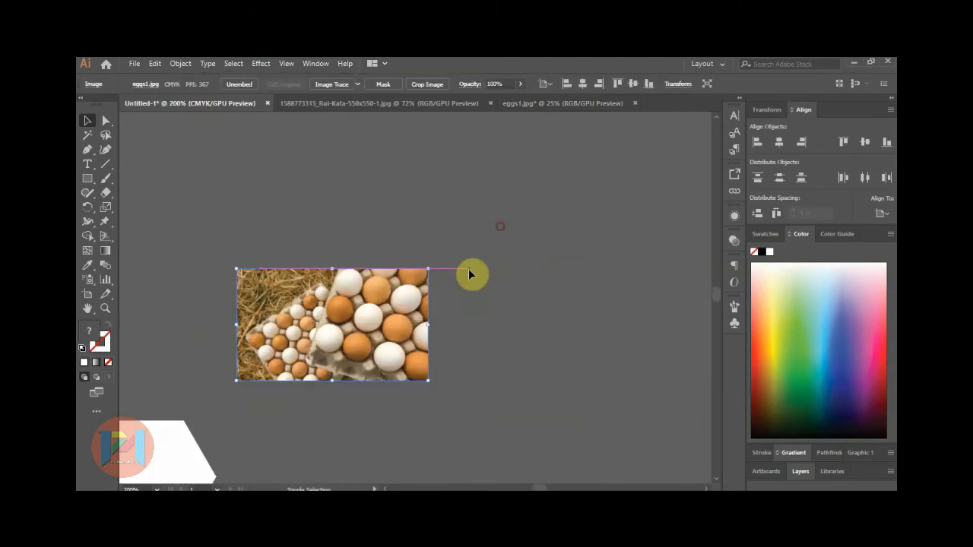
{"action": "right_click", "coordinate": [425, 287]}
{"action": "mouse_move", "coordinate": [500, 388]}
{"action": "left_click", "coordinate": [596, 424]}
{"action": "left_click", "coordinate": [556, 372]}
{"action": "left_click_drag", "start_coordinate": [258, 254], "coordinate": [352, 312]}
{"action": "right_click", "coordinate": [352, 313]}
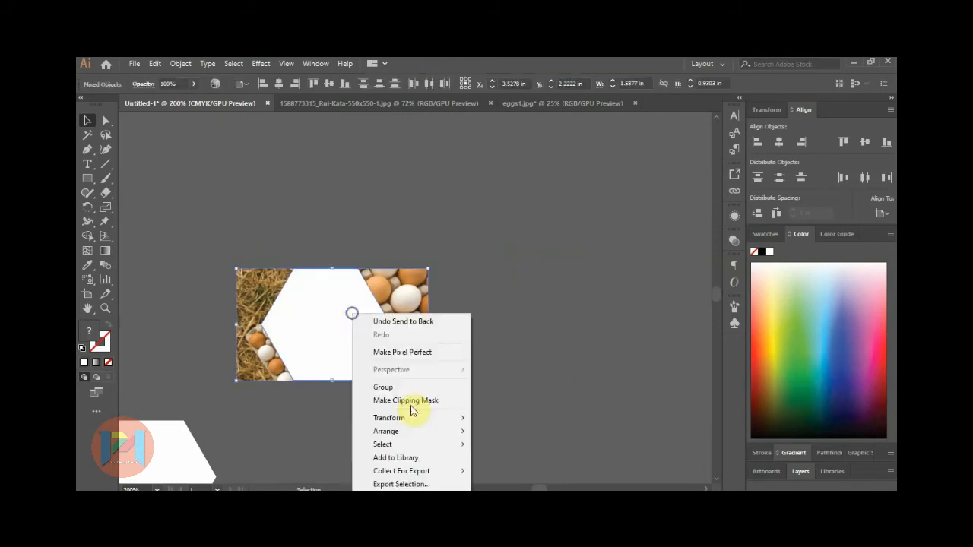
{"action": "left_click", "coordinate": [410, 400]}
Move the hexagon-clipped eggs photo into the flyer's upper-right hexagon slot.
{"action": "left_click", "coordinate": [477, 349]}
{"action": "scroll", "coordinate": [249, 250], "scroll_direction": "down", "scroll_amount": 3}
{"action": "left_click_drag", "start_coordinate": [290, 284], "coordinate": [578, 310]}
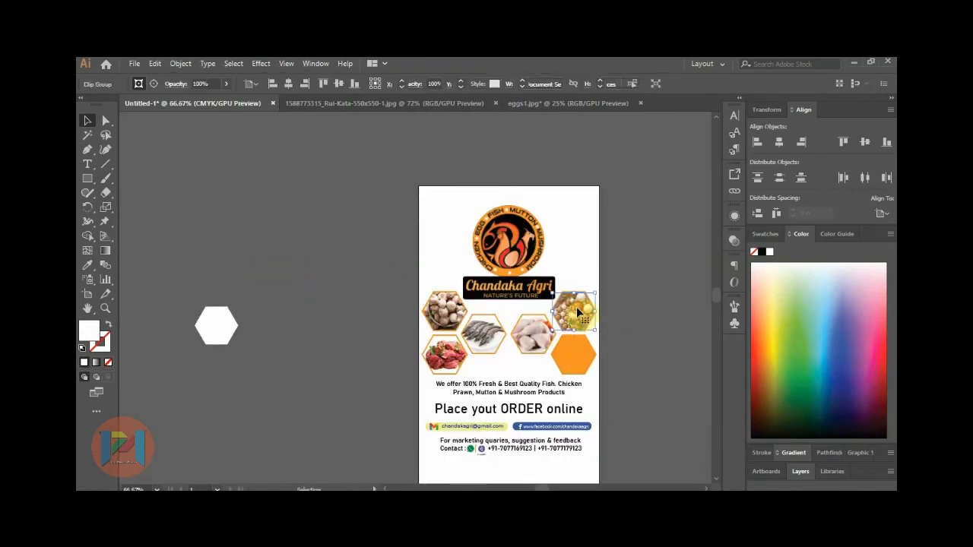
{"action": "left_click", "coordinate": [630, 310]}
Bring the fish photo into the flyer document, shrink it, and send it behind a white hexagon.
{"action": "left_click", "coordinate": [565, 103]}
{"action": "left_click", "coordinate": [445, 107]}
{"action": "left_click_drag", "start_coordinate": [405, 233], "coordinate": [405, 185]}
{"action": "left_click_drag", "start_coordinate": [451, 153], "coordinate": [321, 284]}
{"action": "left_click", "coordinate": [315, 189]}
{"action": "left_click_drag", "start_coordinate": [219, 329], "coordinate": [299, 306]}
{"action": "key", "text": "ctrl+plus"}
{"action": "key", "text": "ctrl+plus"}
{"action": "key", "text": "ctrl+plus"}
{"action": "right_click", "coordinate": [383, 259]}
{"action": "mouse_move", "coordinate": [428, 360]}
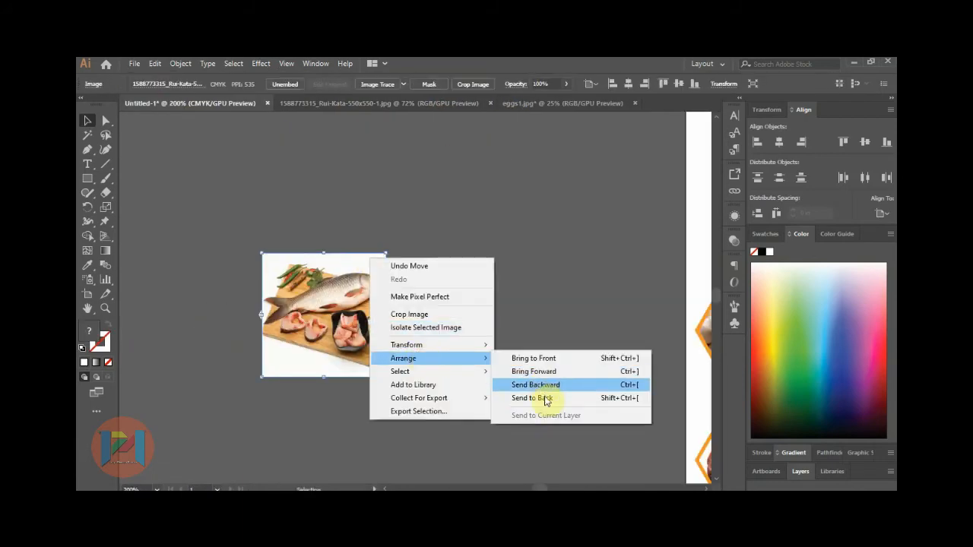
{"action": "left_click", "coordinate": [541, 399]}
Widen the fish photo to cover the hexagon and clip it to the hexagon shape.
{"action": "left_click_drag", "start_coordinate": [386, 315], "coordinate": [388, 315]}
{"action": "left_click_drag", "start_coordinate": [261, 315], "coordinate": [258, 314]}
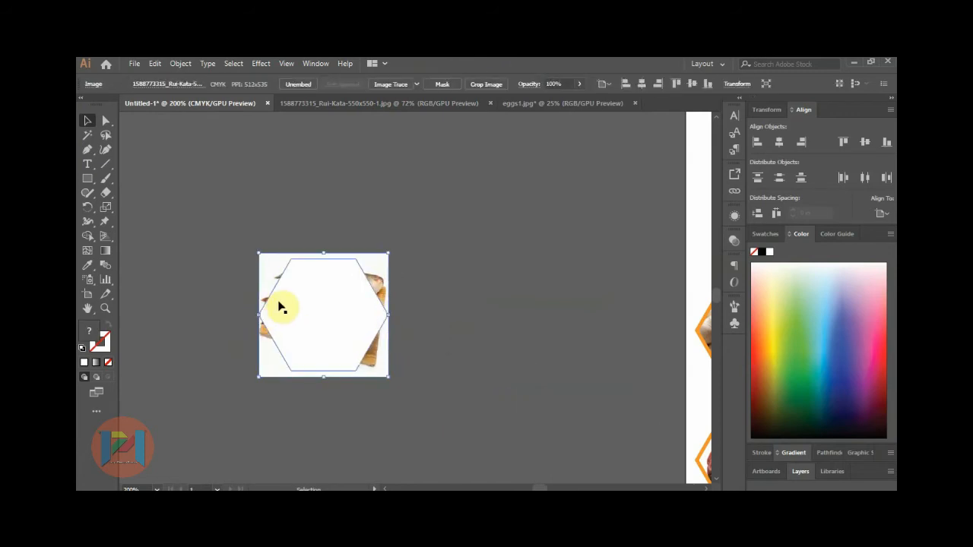
{"action": "left_click_drag", "start_coordinate": [272, 231], "coordinate": [326, 315]}
{"action": "right_click", "coordinate": [326, 315]}
{"action": "left_click", "coordinate": [392, 403]}
{"action": "left_click", "coordinate": [447, 351]}
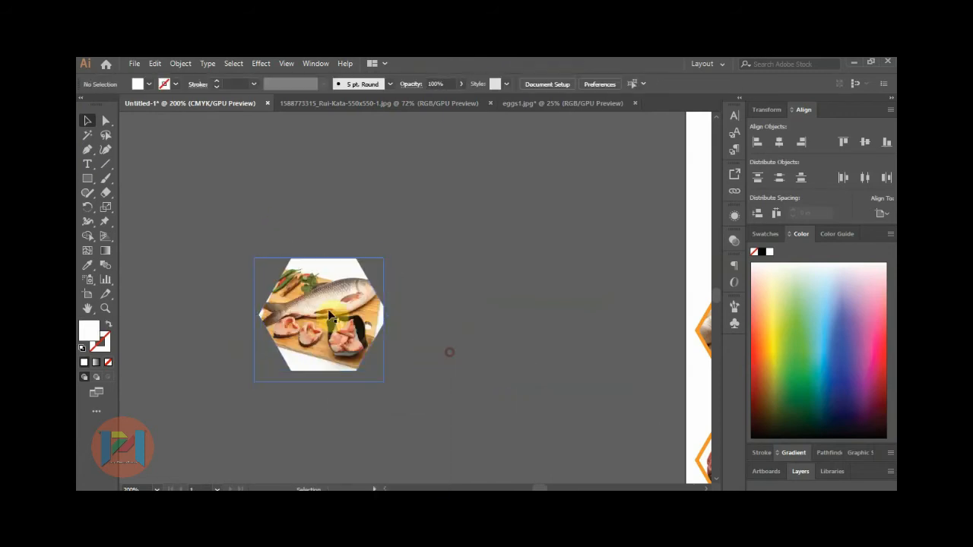
{"action": "scroll", "coordinate": [283, 313], "scroll_direction": "down", "scroll_amount": 2}
{"action": "scroll", "coordinate": [245, 295], "scroll_direction": "down", "scroll_amount": 2}
{"action": "scroll", "coordinate": [393, 325], "scroll_direction": "up", "scroll_amount": 1}
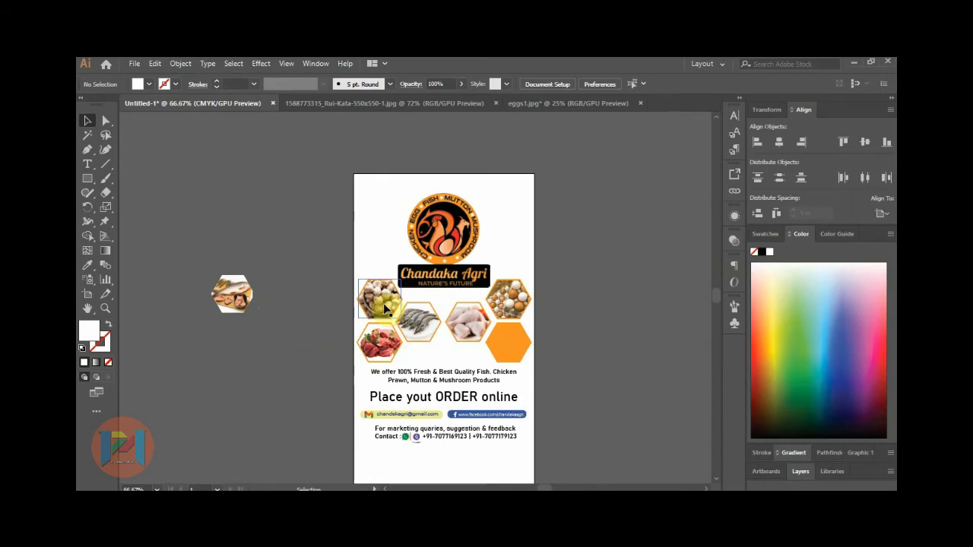
Place the mushroom, chicken, prawn and fish photos into the bottom-right, top-left, middle-right and middle-left hexagons.
{"action": "left_click_drag", "start_coordinate": [504, 347], "coordinate": [511, 347]}
{"action": "left_click_drag", "start_coordinate": [461, 318], "coordinate": [371, 294]}
{"action": "left_click_drag", "start_coordinate": [415, 321], "coordinate": [465, 321]}
{"action": "left_click_drag", "start_coordinate": [234, 291], "coordinate": [422, 318]}
{"action": "scroll", "coordinate": [423, 318], "scroll_direction": "up", "scroll_amount": 3}
{"action": "scroll", "coordinate": [369, 317], "scroll_direction": "down", "scroll_amount": 2}
{"action": "left_click", "coordinate": [569, 308]}
{"action": "scroll", "coordinate": [569, 308], "scroll_direction": "down", "scroll_amount": 1}
{"action": "scroll", "coordinate": [569, 370], "scroll_direction": "down", "scroll_amount": 1}
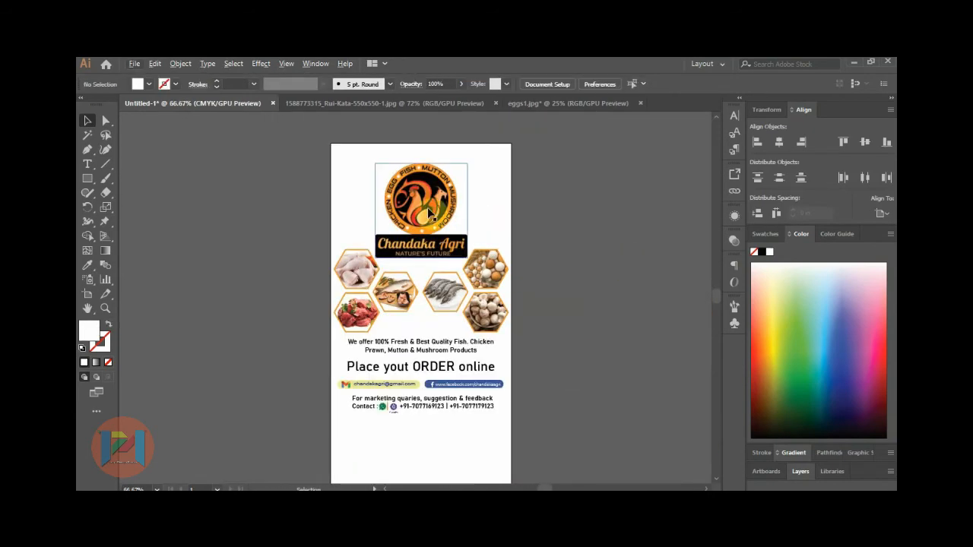
{"action": "scroll", "coordinate": [431, 216], "scroll_direction": "up", "scroll_amount": 1}
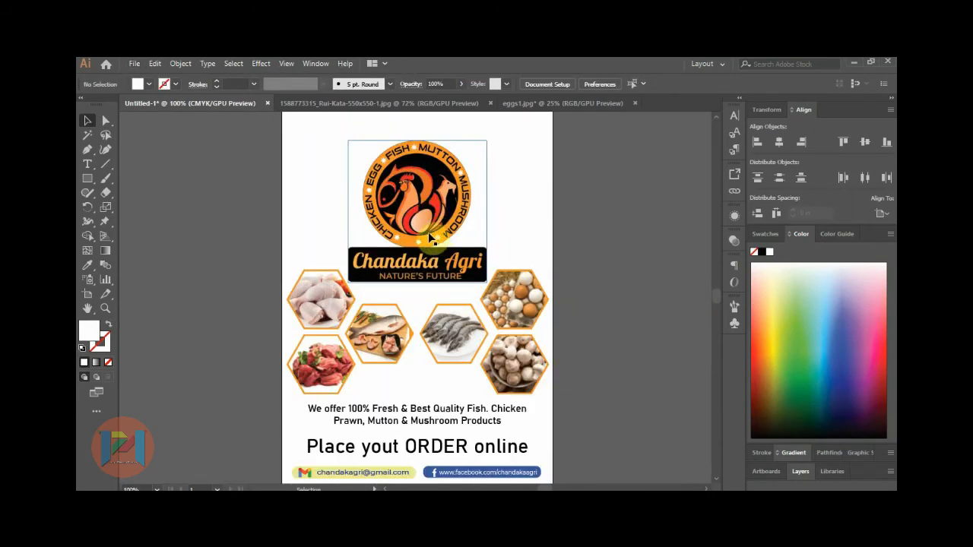
{"action": "scroll", "coordinate": [433, 231], "scroll_direction": "up", "scroll_amount": 1}
{"action": "scroll", "coordinate": [433, 232], "scroll_direction": "down", "scroll_amount": 1}
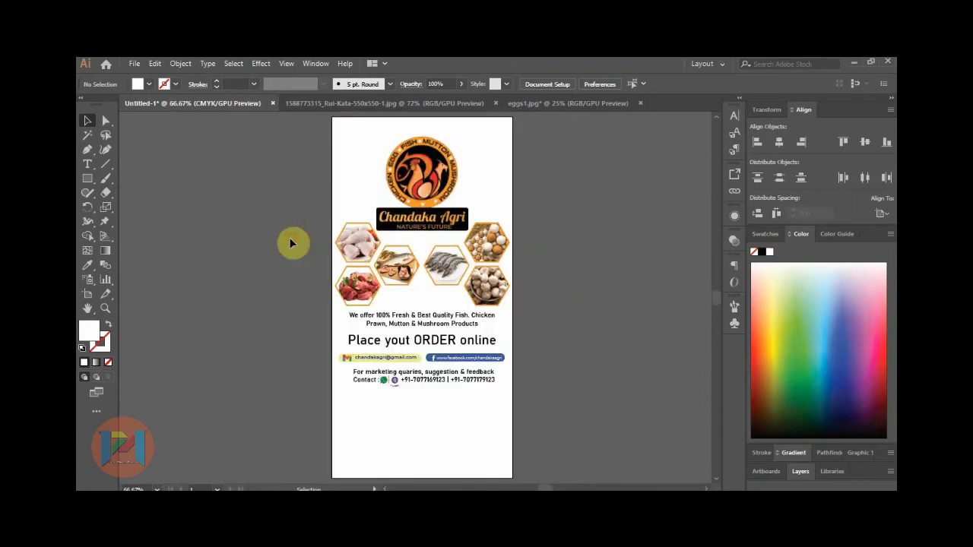
Select all the flyer artwork and nudge it slightly downward.
{"action": "key", "text": "ctrl+a"}
{"action": "key", "text": "Down"}
{"action": "key", "text": "Down"}
{"action": "key", "text": "Down"}
{"action": "key", "text": "Down"}
{"action": "key", "text": "Down"}
{"action": "key", "text": "Down"}
{"action": "key", "text": "Down"}
{"action": "key", "text": "Down"}
{"action": "key", "text": "Down"}
{"action": "key", "text": "Down"}
{"action": "key", "text": "Down"}
{"action": "key", "text": "Down"}
{"action": "key", "text": "Down"}
{"action": "key", "text": "Down"}
{"action": "key", "text": "Down"}
{"action": "key", "text": "Down"}
{"action": "key", "text": "Down"}
{"action": "key", "text": "Down"}
{"action": "key", "text": "Down"}
{"action": "key", "text": "Down"}
{"action": "key", "text": "ctrl+h"}
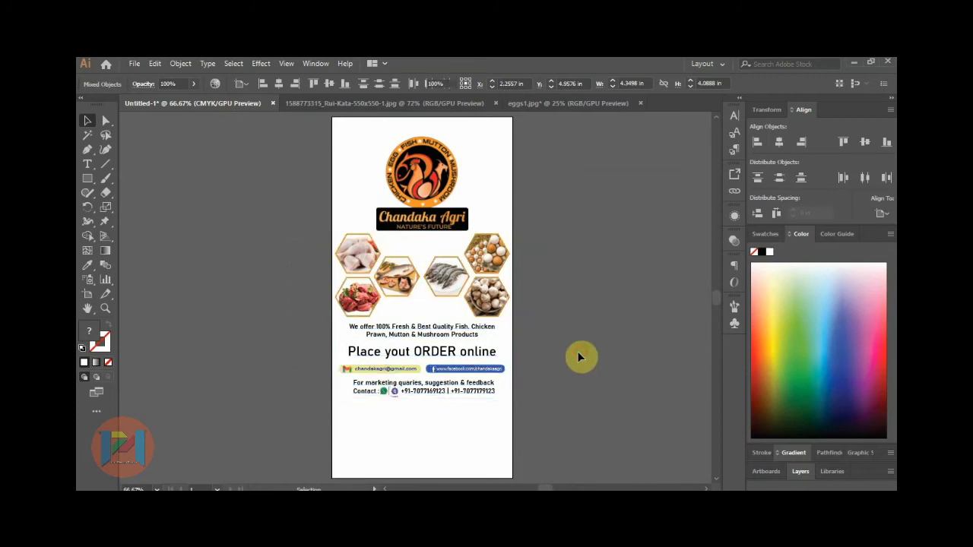
{"action": "left_click", "coordinate": [579, 358]}
Type the tagline 'Expect More... Pay Less.......' and position it below the Chandaka Agri logo.
{"action": "left_click", "coordinate": [89, 166]}
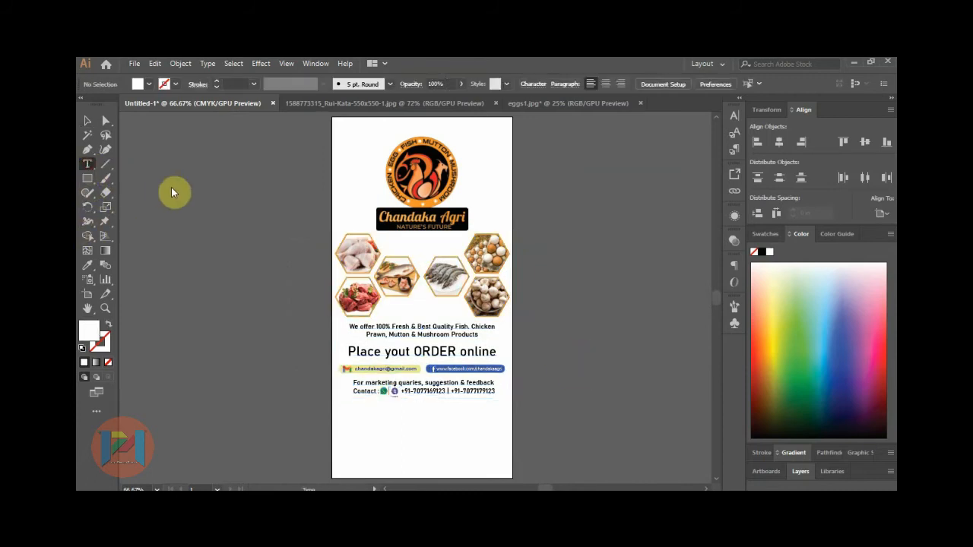
{"action": "left_click", "coordinate": [186, 190]}
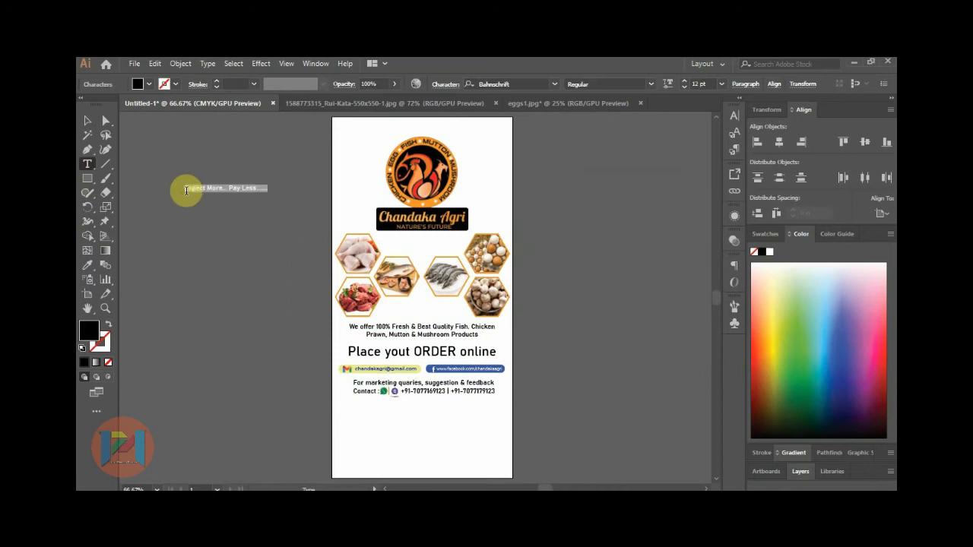
{"action": "left_click", "coordinate": [87, 120]}
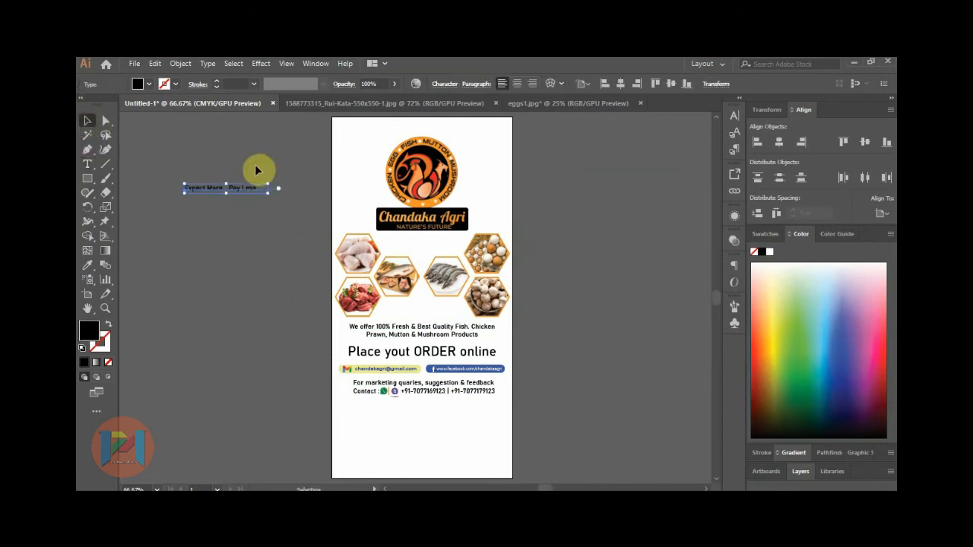
{"action": "left_click_drag", "start_coordinate": [268, 193], "coordinate": [436, 234]}
{"action": "scroll", "coordinate": [436, 236], "scroll_direction": "up", "scroll_amount": 3}
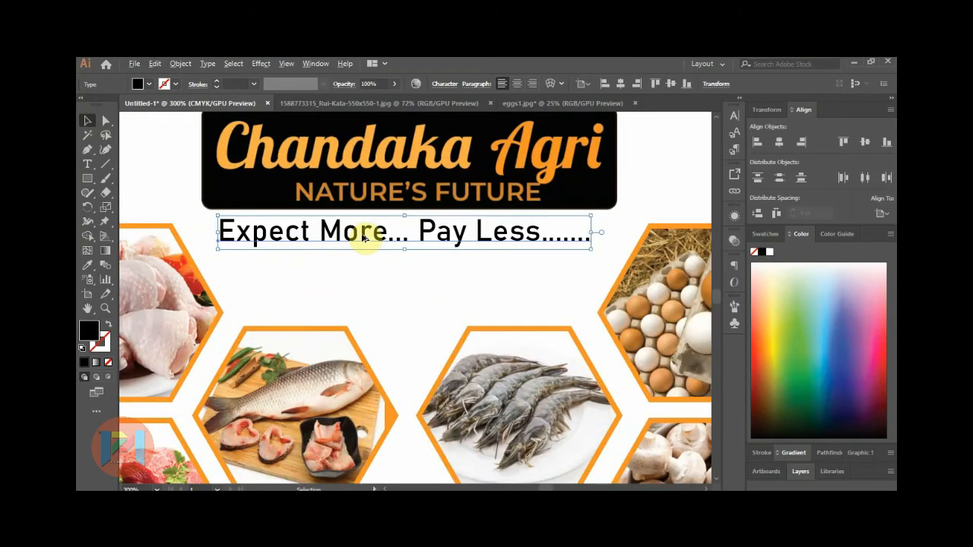
Set the tagline font to Kaushan Script, enlarge it to about 14.92 pt, and shift it right.
{"action": "double_click", "coordinate": [367, 237]}
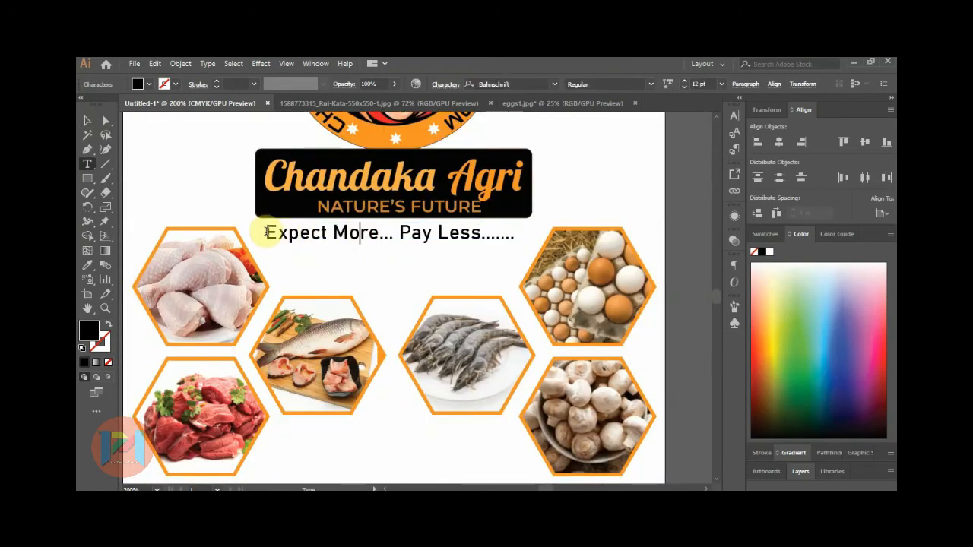
{"action": "left_click_drag", "start_coordinate": [266, 232], "coordinate": [533, 259]}
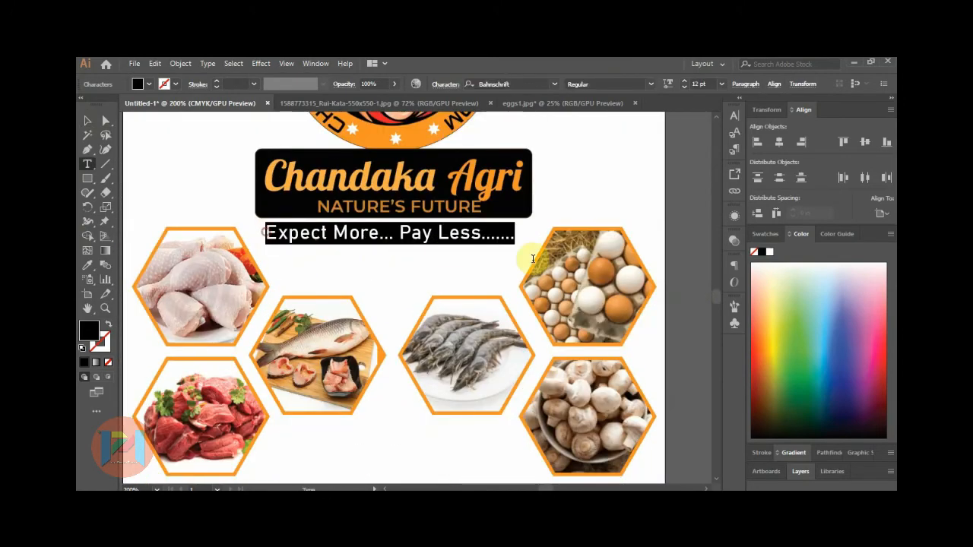
{"action": "left_click", "coordinate": [542, 83]}
{"action": "type", "text": "kaus"}
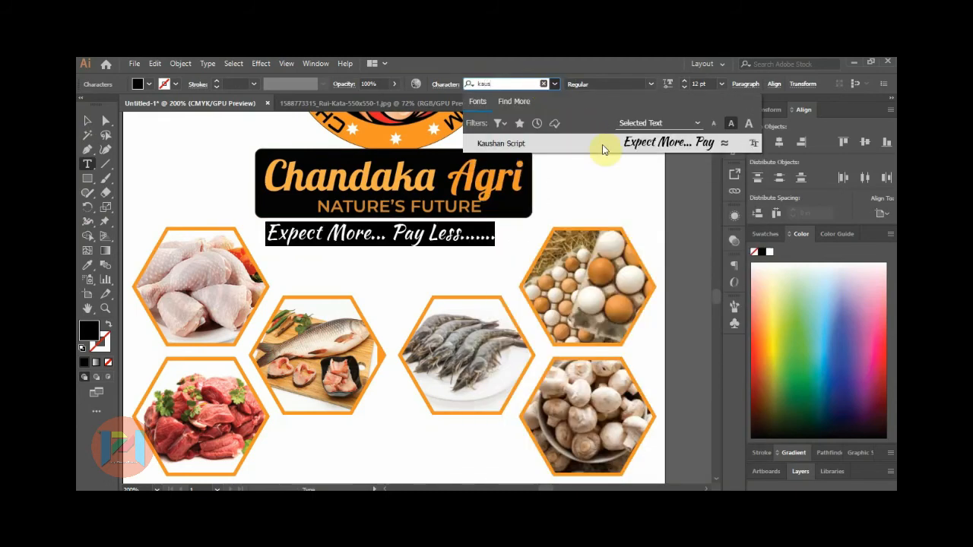
{"action": "left_click", "coordinate": [603, 144]}
{"action": "left_click", "coordinate": [100, 124]}
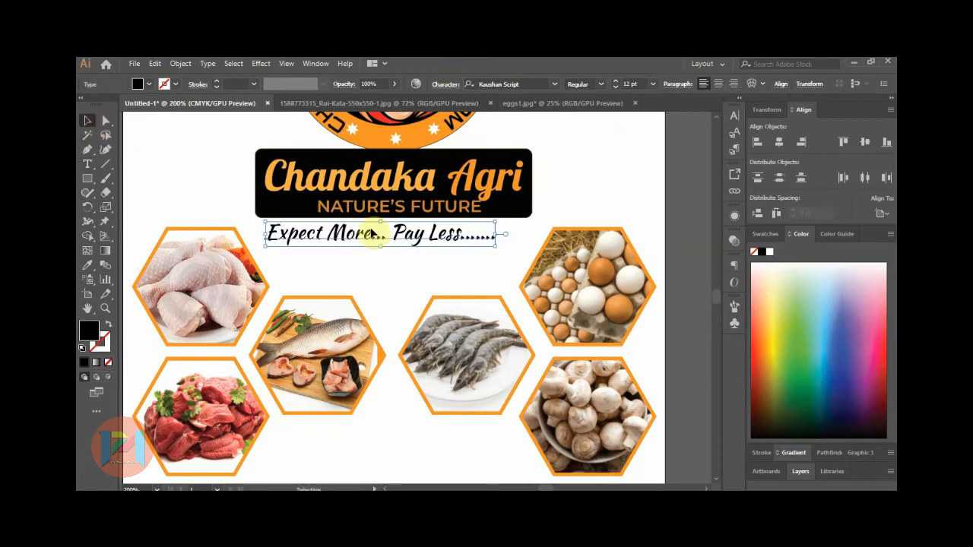
{"action": "left_click_drag", "start_coordinate": [495, 248], "coordinate": [524, 251]}
{"action": "left_click_drag", "start_coordinate": [449, 239], "coordinate": [465, 240]}
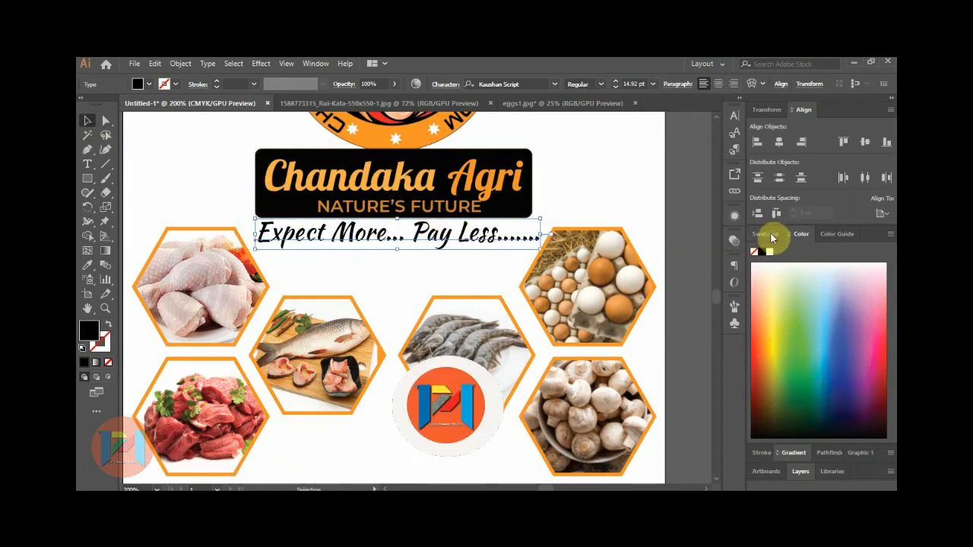
Colour the tagline orange from the swatches.
{"action": "left_click", "coordinate": [771, 238]}
{"action": "left_click", "coordinate": [832, 289]}
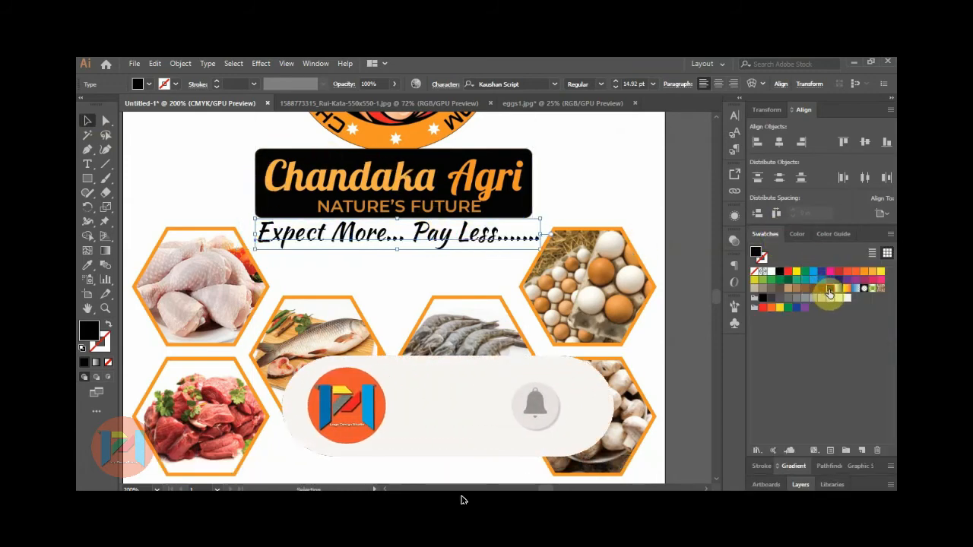
{"action": "left_click", "coordinate": [628, 200]}
{"action": "left_click", "coordinate": [466, 240]}
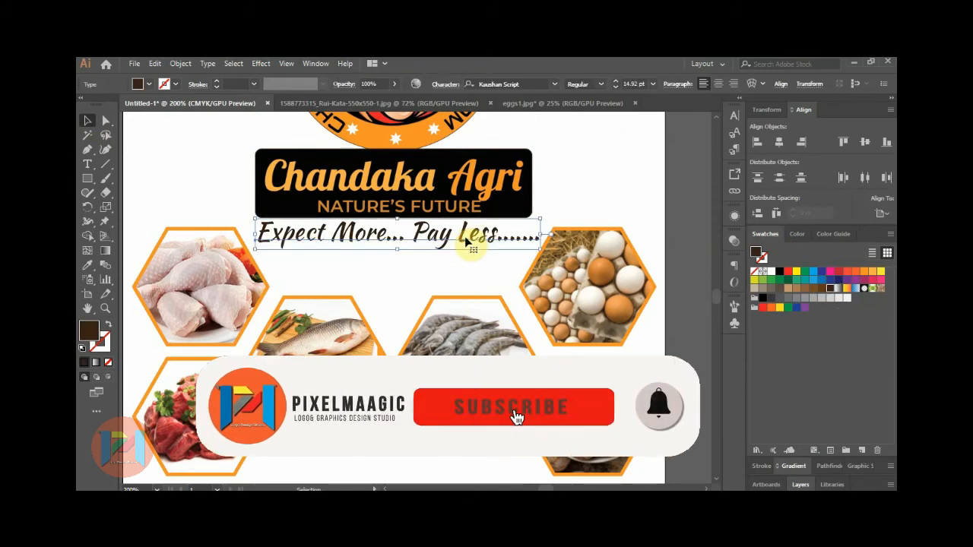
{"action": "left_click", "coordinate": [571, 201]}
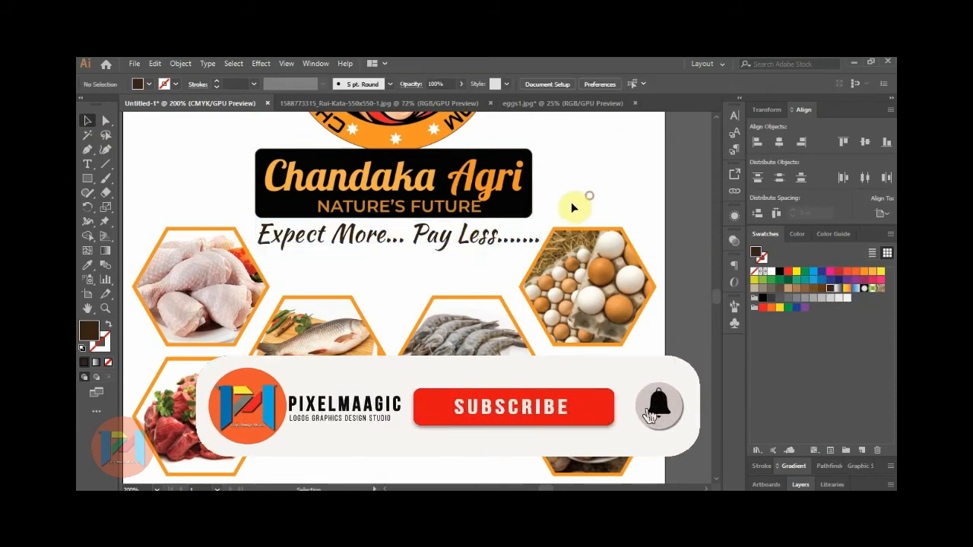
{"action": "left_click", "coordinate": [465, 251]}
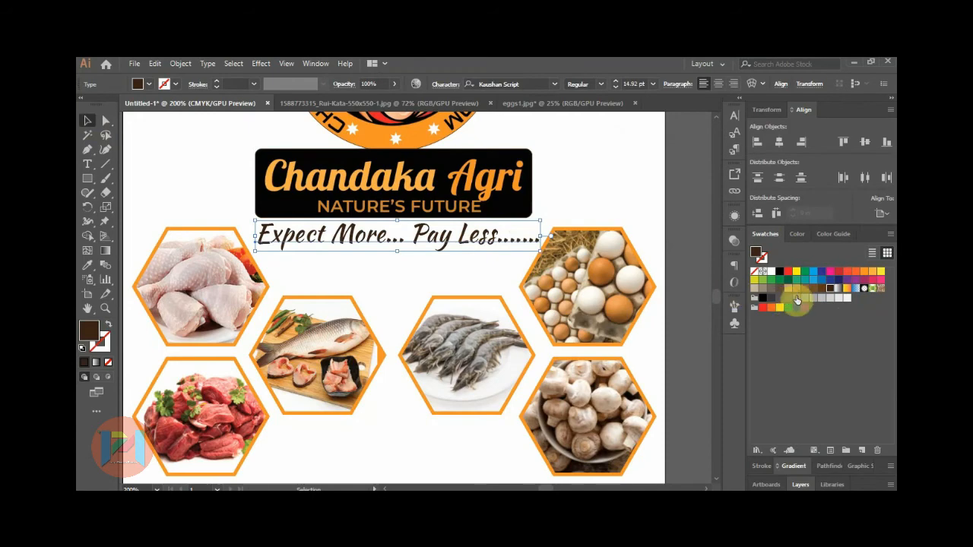
{"action": "left_click", "coordinate": [856, 270]}
{"action": "left_click", "coordinate": [627, 205]}
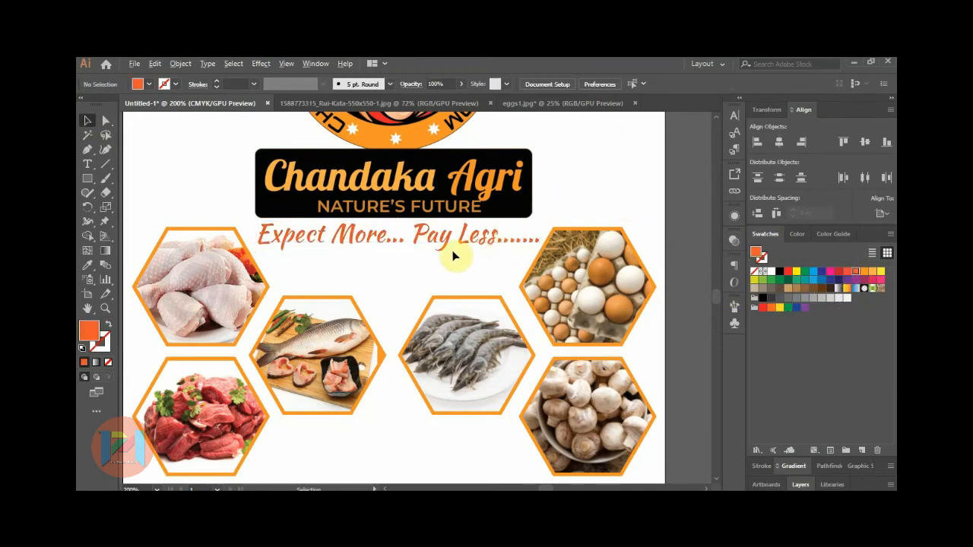
Nudge the e-mail, Facebook and contact lines slightly downward.
{"action": "scroll", "coordinate": [454, 257], "scroll_direction": "down", "scroll_amount": 3}
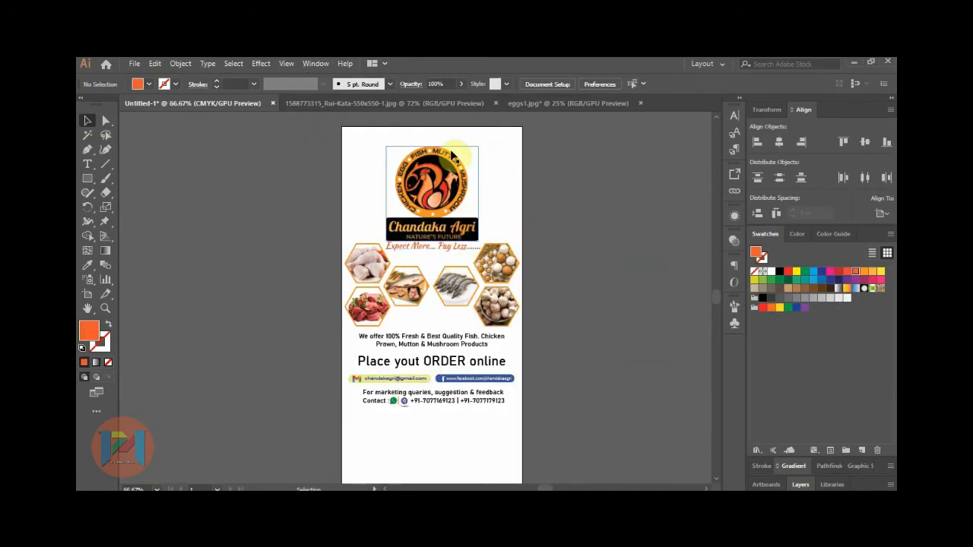
{"action": "double_click", "coordinate": [86, 309]}
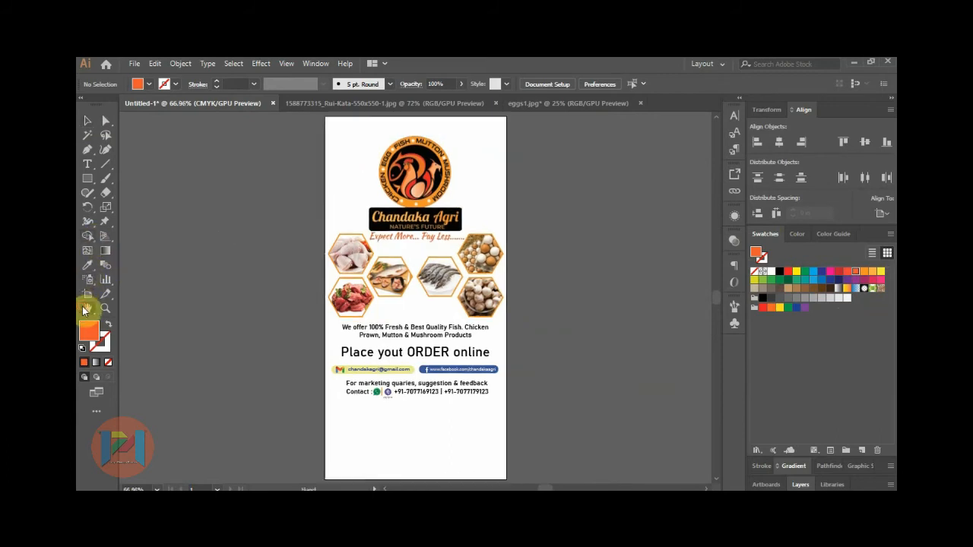
{"action": "key", "text": "v"}
{"action": "left_click_drag", "start_coordinate": [310, 369], "coordinate": [567, 428]}
{"action": "key", "text": "Down"}
{"action": "key", "text": "Down"}
{"action": "key", "text": "Down"}
{"action": "key", "text": "Down"}
{"action": "key", "text": "Down"}
{"action": "key", "text": "Down"}
{"action": "key", "text": "Down"}
{"action": "key", "text": "Down"}
{"action": "key", "text": "Down"}
{"action": "key", "text": "Down"}
{"action": "key", "text": "Down"}
{"action": "key", "text": "Down"}
{"action": "left_click", "coordinate": [592, 417]}
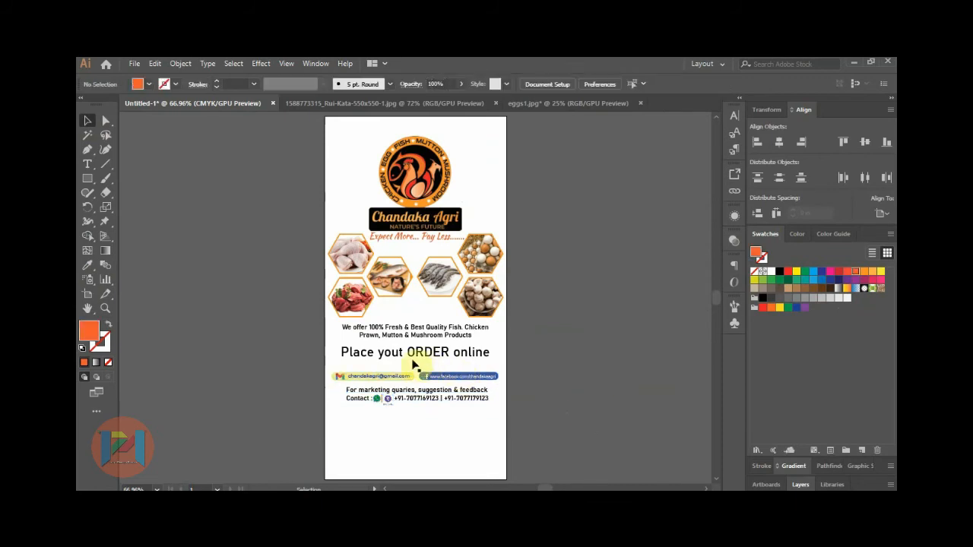
Make the 'Place yout ORDER online' line orange and the offer and contact text blocks dark brown.
{"action": "left_click", "coordinate": [418, 358]}
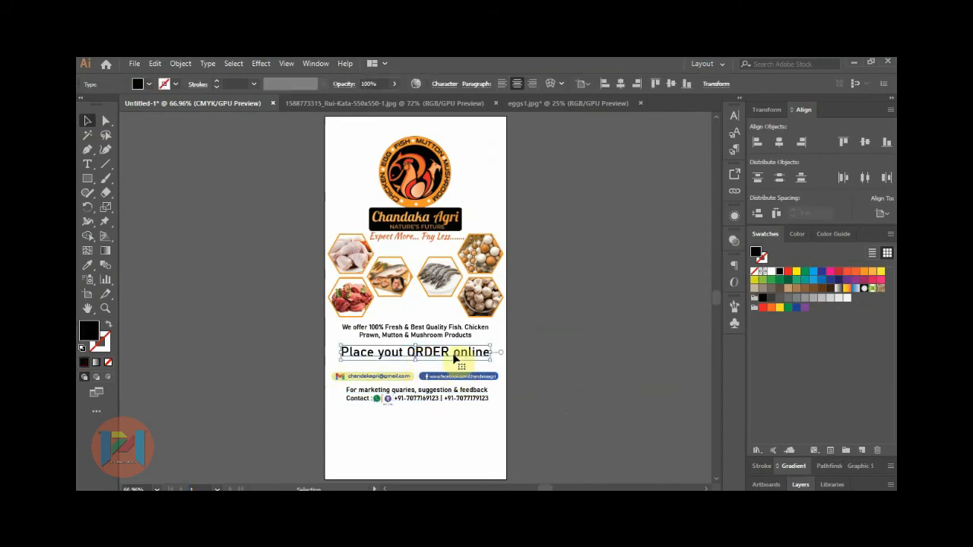
{"action": "left_click", "coordinate": [856, 271]}
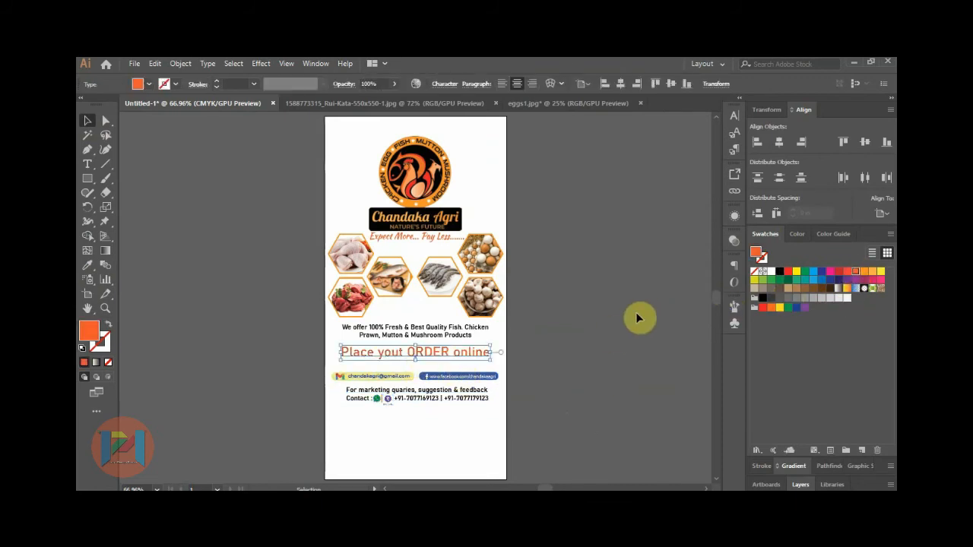
{"action": "left_click", "coordinate": [427, 363]}
{"action": "left_click", "coordinate": [423, 343]}
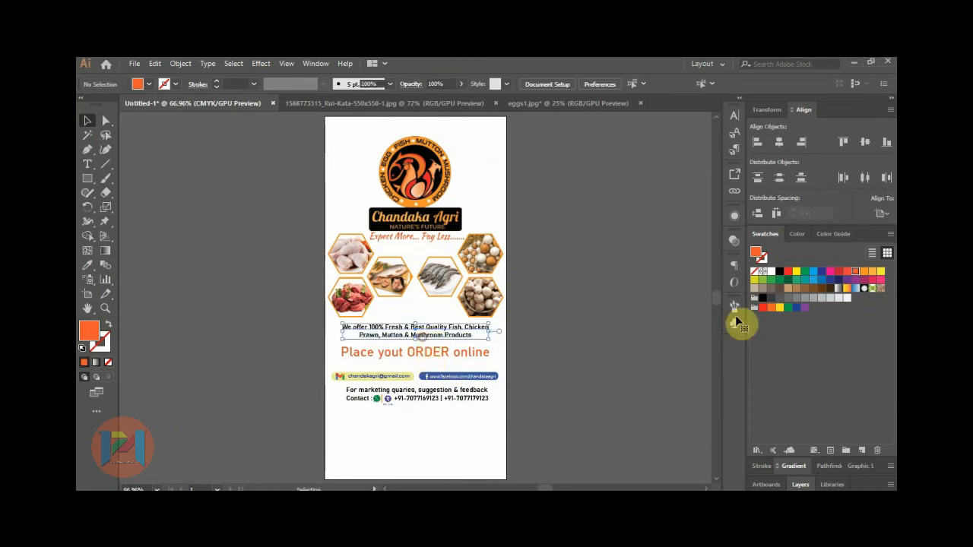
{"action": "left_click", "coordinate": [830, 288]}
{"action": "left_click", "coordinate": [656, 326]}
{"action": "left_click", "coordinate": [456, 394]}
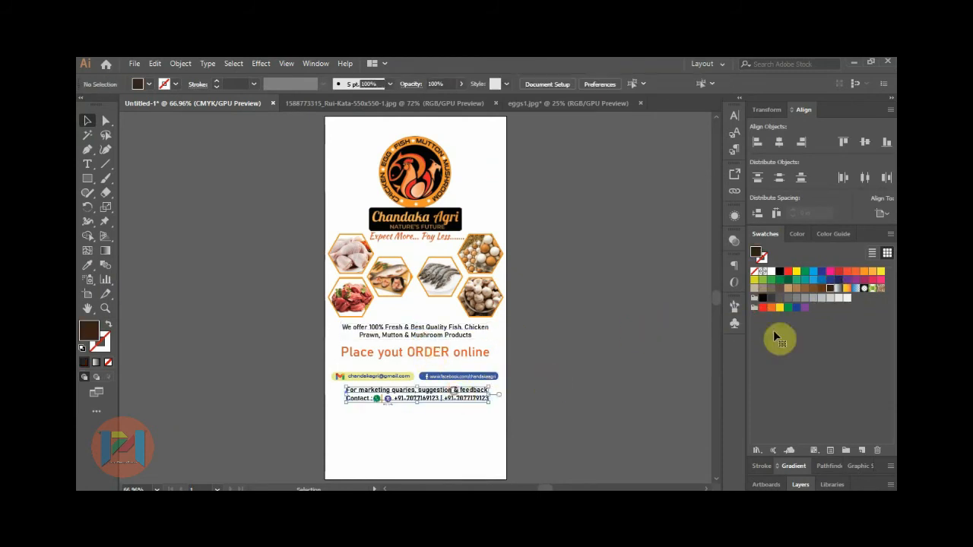
{"action": "left_click", "coordinate": [811, 294]}
{"action": "left_click", "coordinate": [629, 321]}
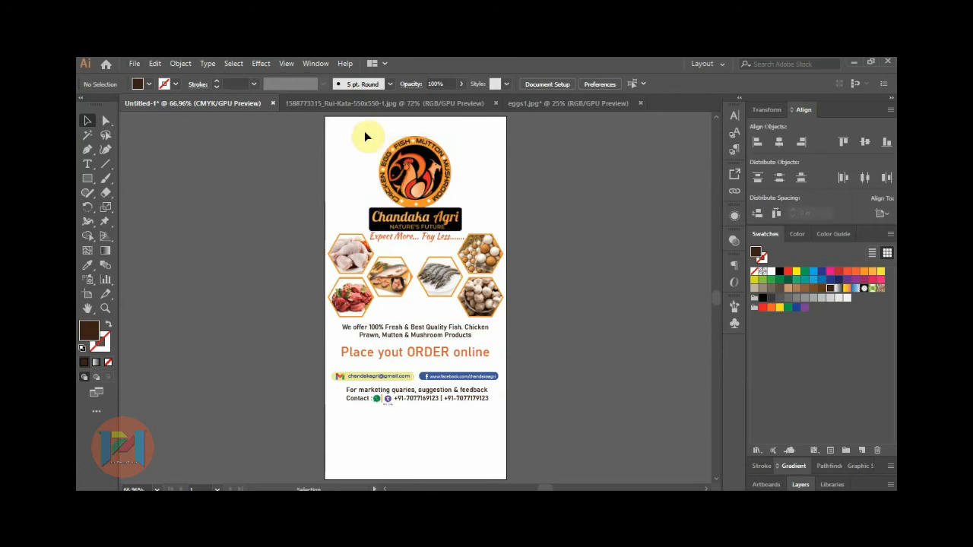
{"action": "scroll", "coordinate": [364, 131], "scroll_direction": "up", "scroll_amount": 1, "text": "alt"}
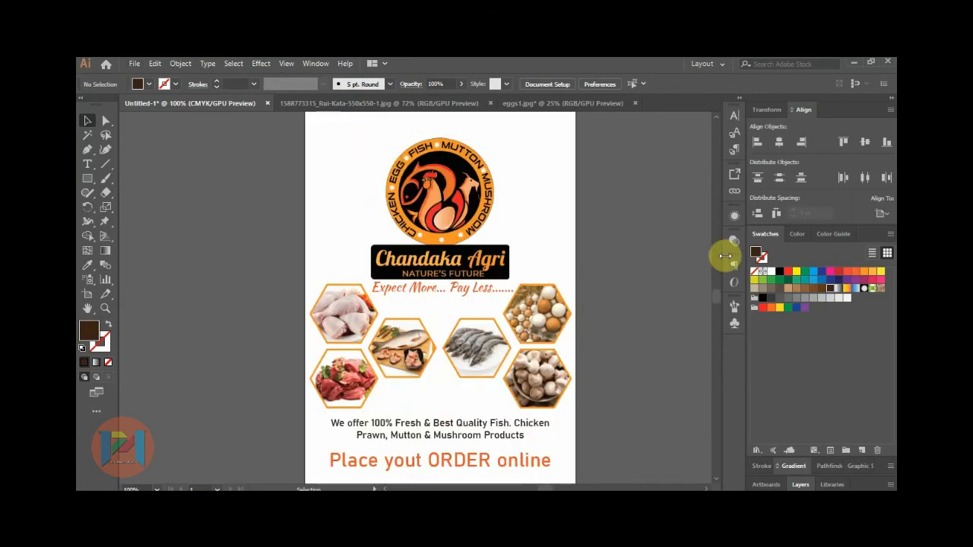
{"action": "key", "text": "ctrl+0"}
{"action": "left_click", "coordinate": [88, 179]}
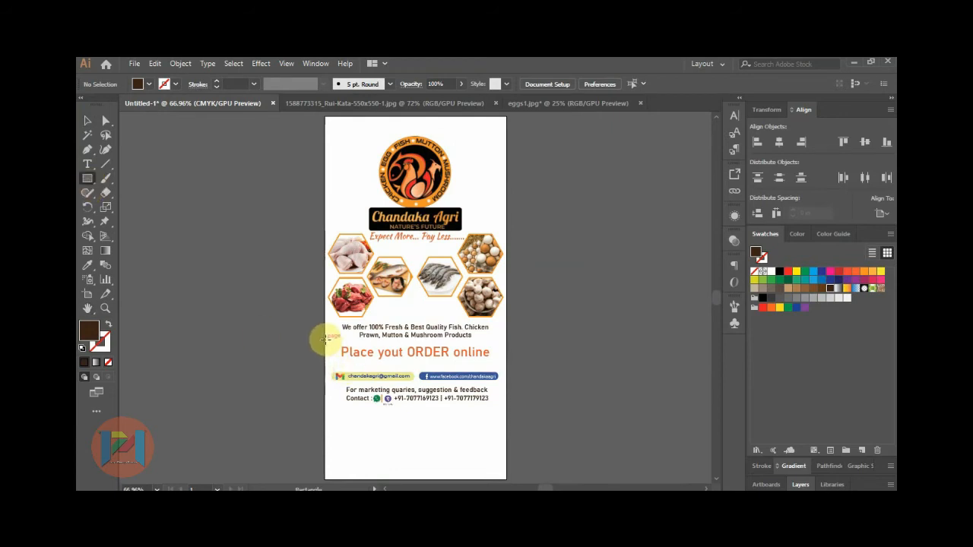
Draw a black-filled bar across the order line and send it behind the text.
{"action": "left_click_drag", "start_coordinate": [325, 339], "coordinate": [507, 363]}
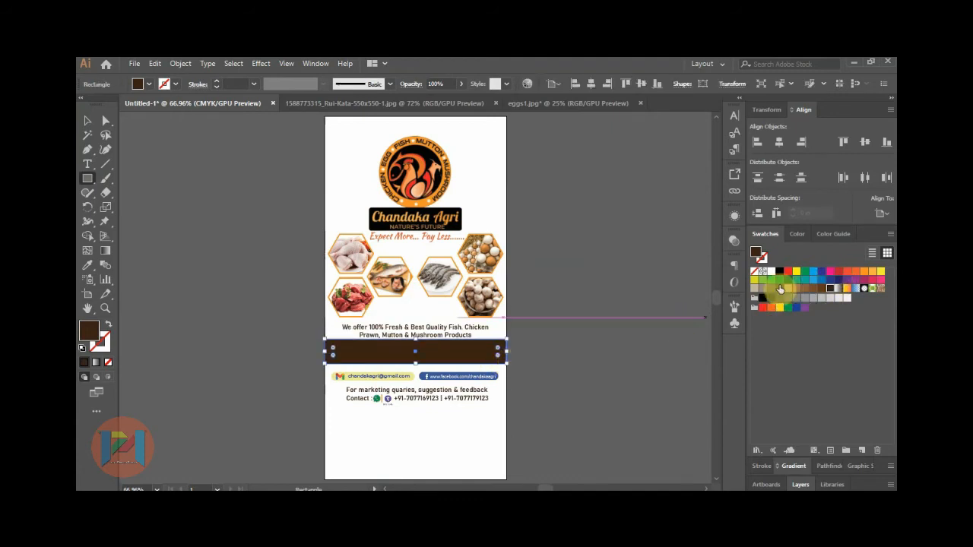
{"action": "left_click", "coordinate": [778, 272]}
{"action": "left_click", "coordinate": [88, 121]}
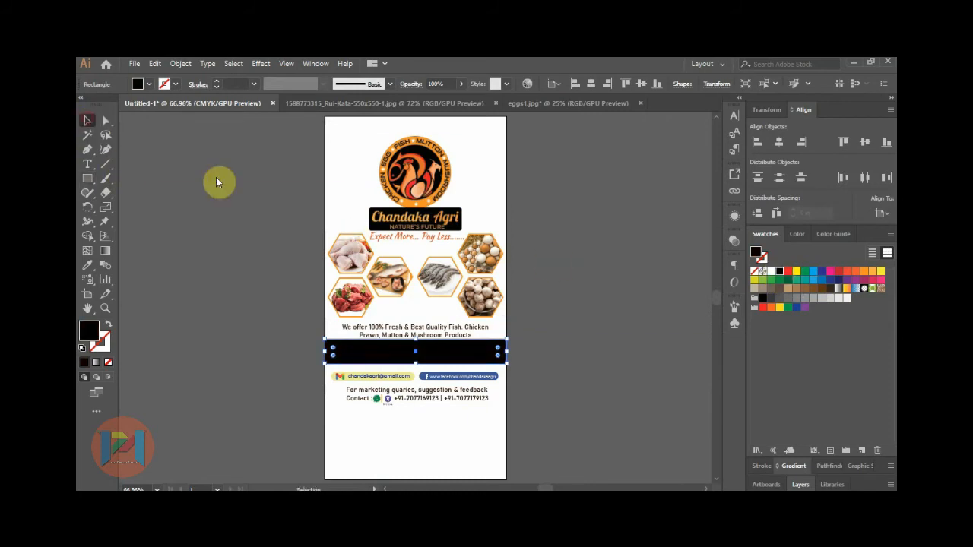
{"action": "left_click", "coordinate": [582, 266]}
{"action": "left_click", "coordinate": [495, 349]}
{"action": "right_click", "coordinate": [495, 347]}
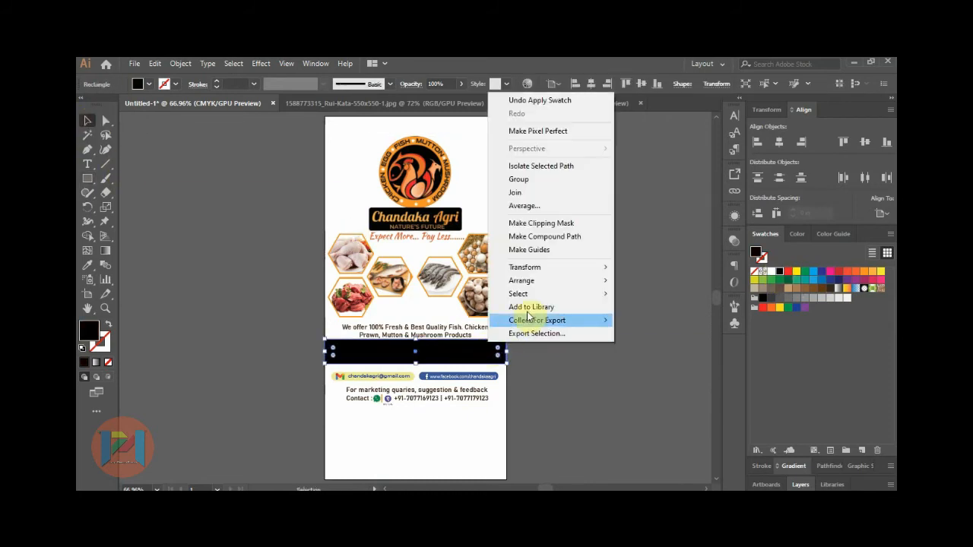
{"action": "mouse_move", "coordinate": [552, 282]}
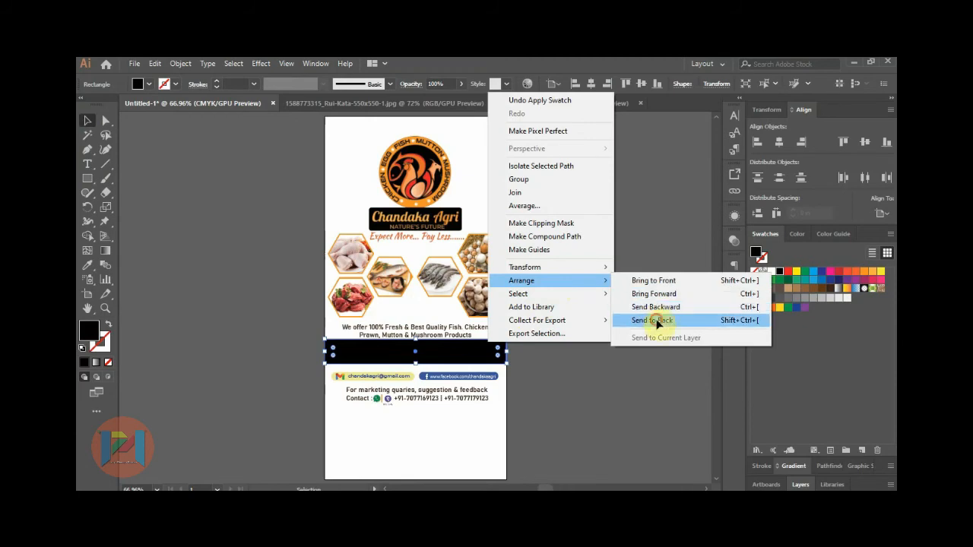
{"action": "left_click", "coordinate": [658, 320]}
{"action": "left_click", "coordinate": [641, 330]}
Turn the 'Place yout ORDER online' text white and nudge the black bar down slightly.
{"action": "scroll", "coordinate": [394, 357], "scroll_direction": "up", "scroll_amount": 2}
{"action": "left_click", "coordinate": [447, 355]}
{"action": "left_click", "coordinate": [771, 271]}
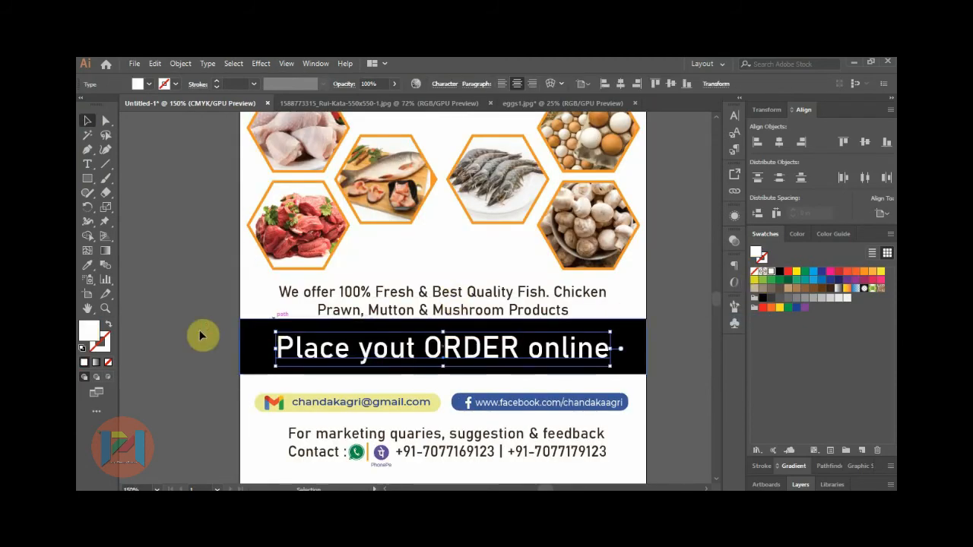
{"action": "scroll", "coordinate": [201, 336], "scroll_direction": "down", "scroll_amount": 2}
{"action": "left_click", "coordinate": [498, 336]}
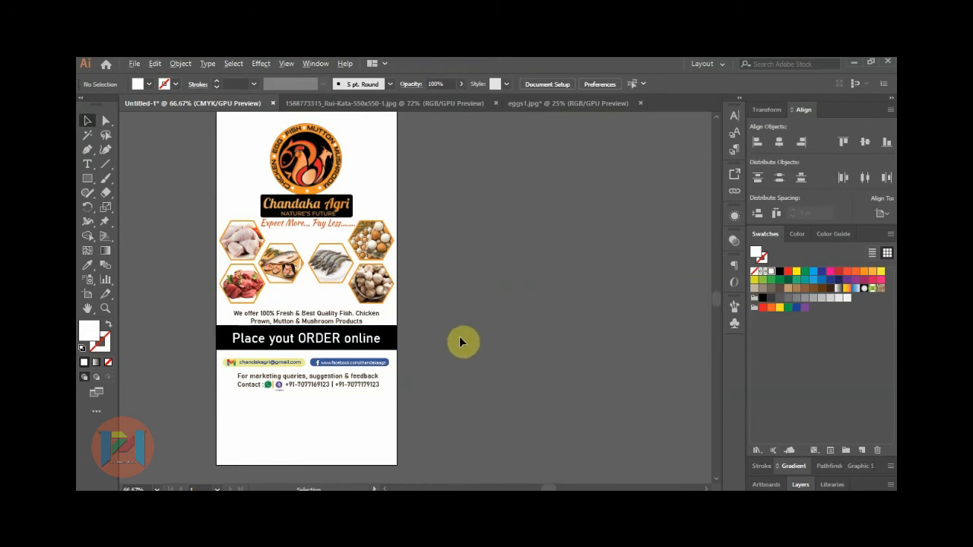
{"action": "scroll", "coordinate": [200, 336], "scroll_direction": "up", "scroll_amount": 1}
{"action": "left_click", "coordinate": [230, 330]}
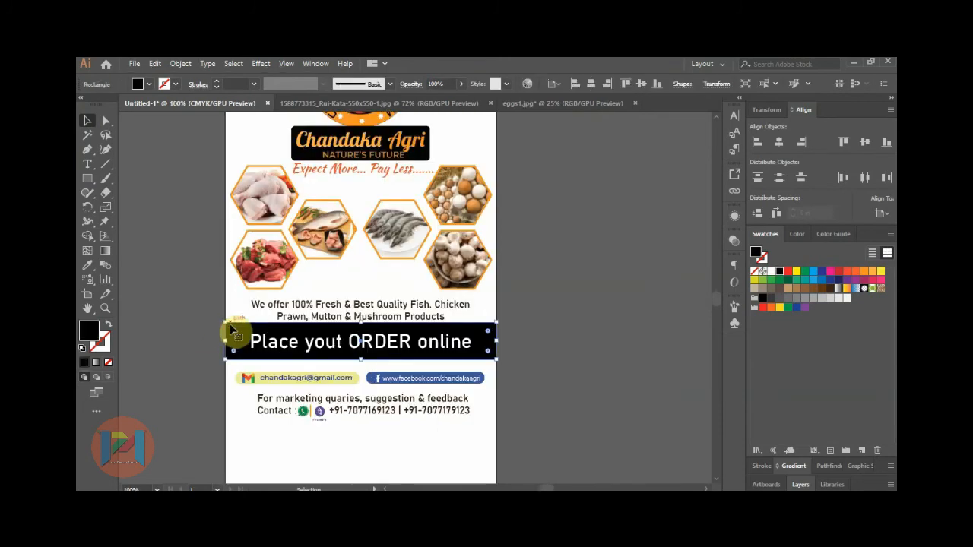
{"action": "key", "text": "Down"}
{"action": "left_click", "coordinate": [529, 342]}
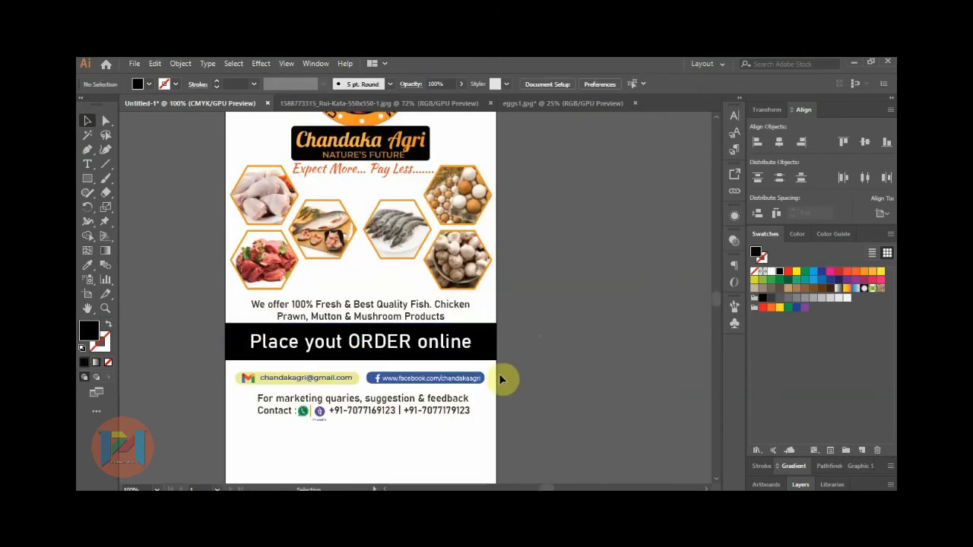
{"action": "scroll", "coordinate": [502, 381], "scroll_direction": "down", "scroll_amount": 1}
Draw a small square near the top-right corner as a red outline with no fill.
{"action": "scroll", "coordinate": [487, 129], "scroll_direction": "up", "scroll_amount": 1}
{"action": "left_click", "coordinate": [88, 179]}
{"action": "left_click_drag", "start_coordinate": [457, 169], "coordinate": [489, 202]}
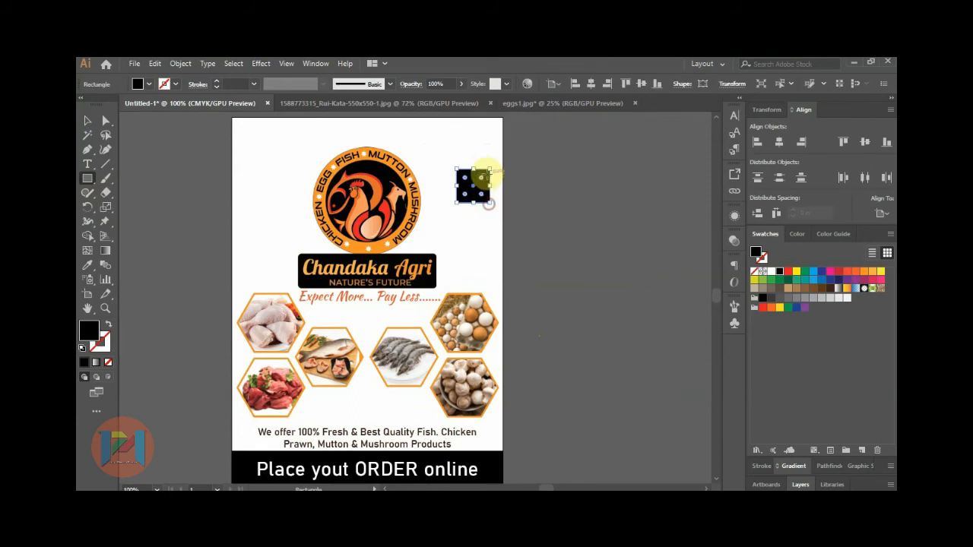
{"action": "scroll", "coordinate": [484, 188], "scroll_direction": "up", "scroll_amount": 2}
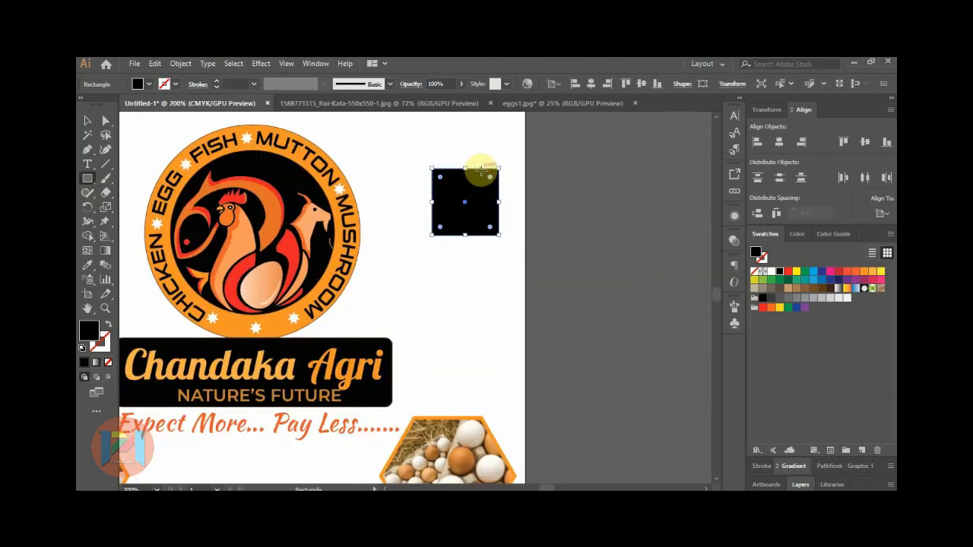
{"action": "left_click", "coordinate": [109, 326]}
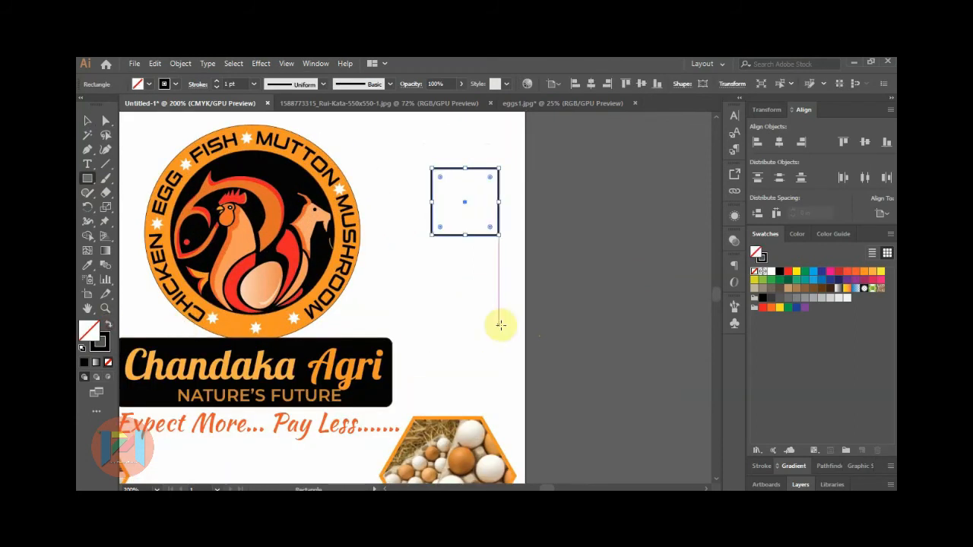
{"action": "key", "text": "x"}
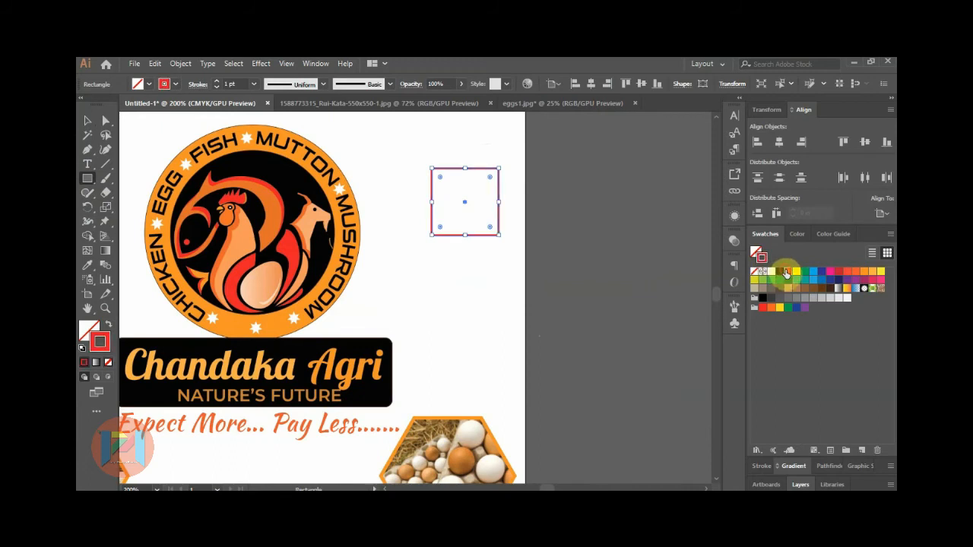
Draw a small red circle inside the square and resize the square frame evenly.
{"action": "left_click", "coordinate": [88, 181]}
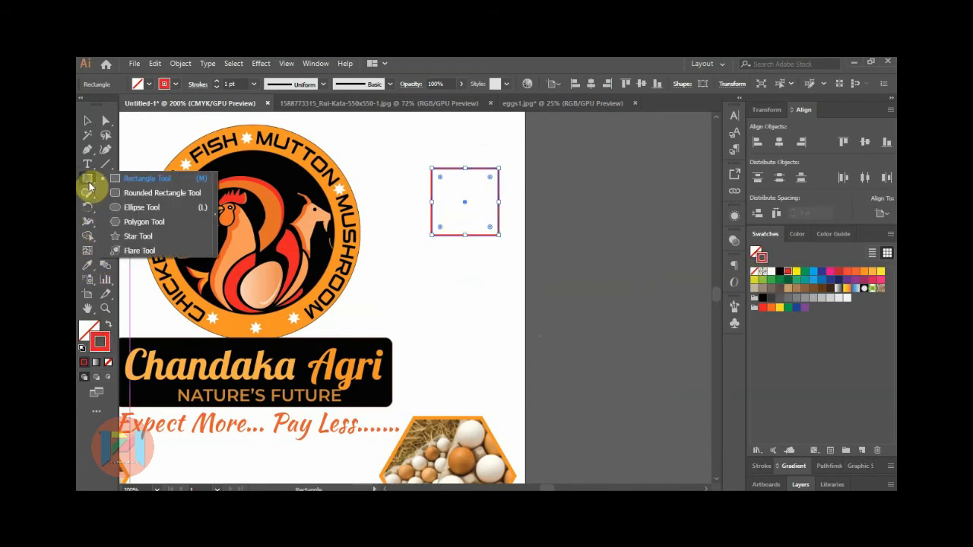
{"action": "left_click", "coordinate": [131, 208]}
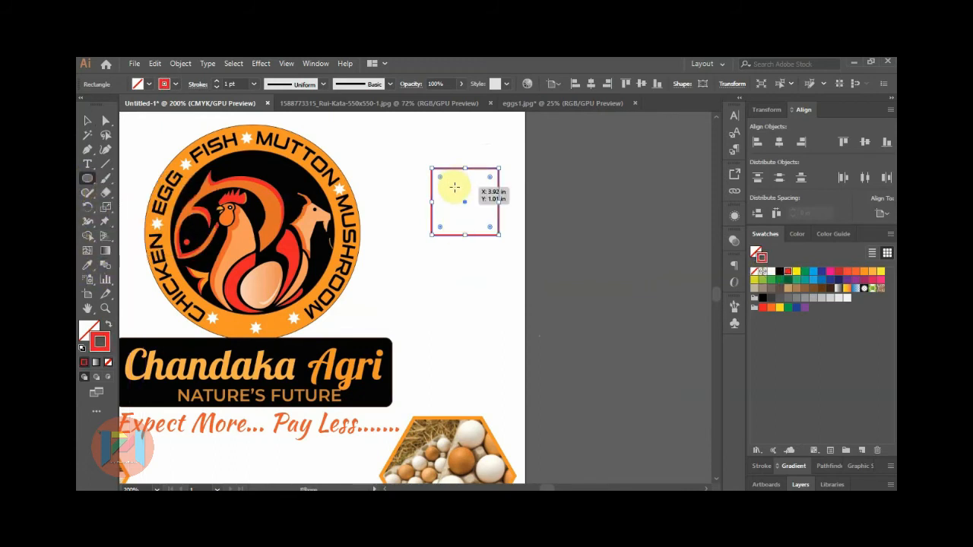
{"action": "left_click_drag", "start_coordinate": [453, 190], "coordinate": [474, 215]}
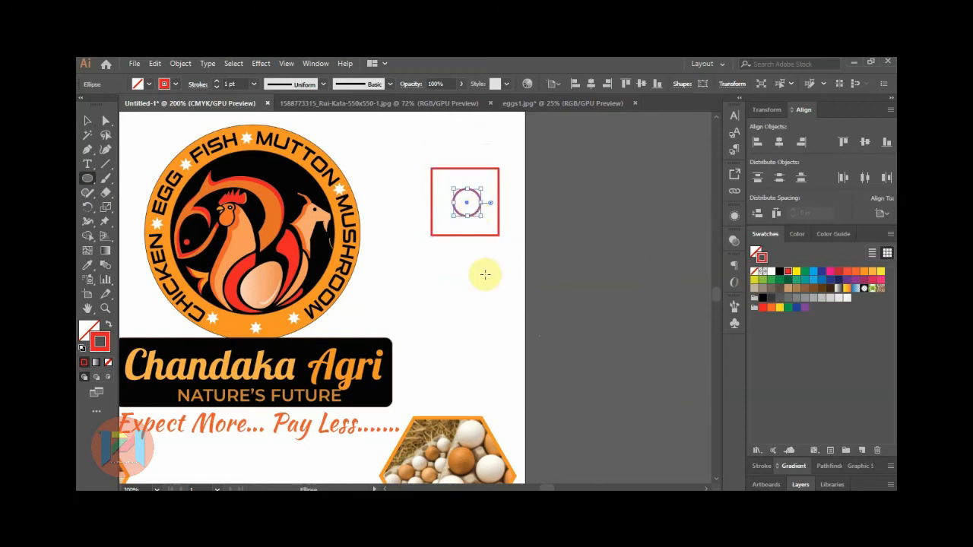
{"action": "left_click", "coordinate": [86, 120]}
{"action": "left_click", "coordinate": [559, 216]}
{"action": "left_click", "coordinate": [471, 207]}
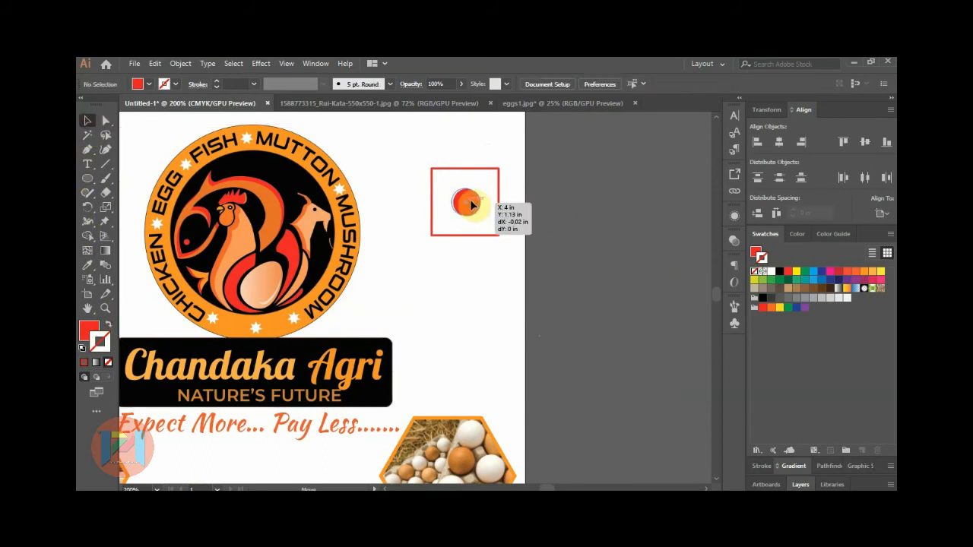
{"action": "left_click", "coordinate": [499, 202]}
{"action": "left_click_drag", "start_coordinate": [499, 201], "coordinate": [492, 202]}
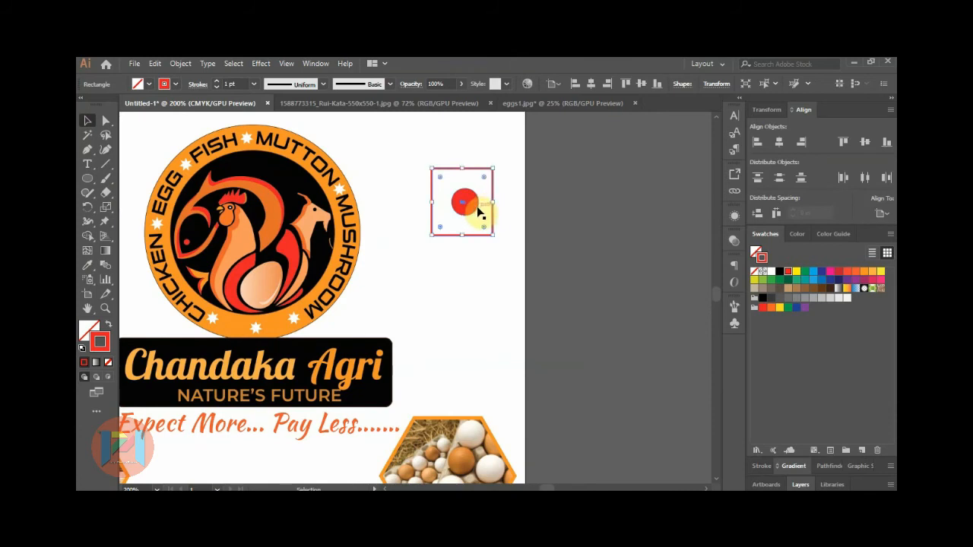
{"action": "left_click_drag", "start_coordinate": [462, 168], "coordinate": [462, 174]}
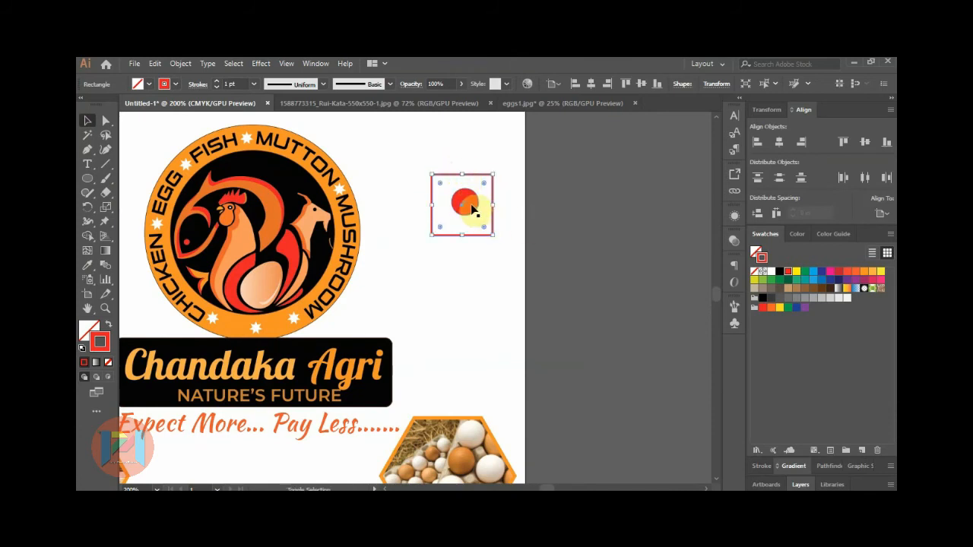
Centre the circle in the square, group them, and move the icon to the artboard's top-right corner.
{"action": "left_click", "coordinate": [471, 207], "text": "shift"}
{"action": "left_click", "coordinate": [889, 234]}
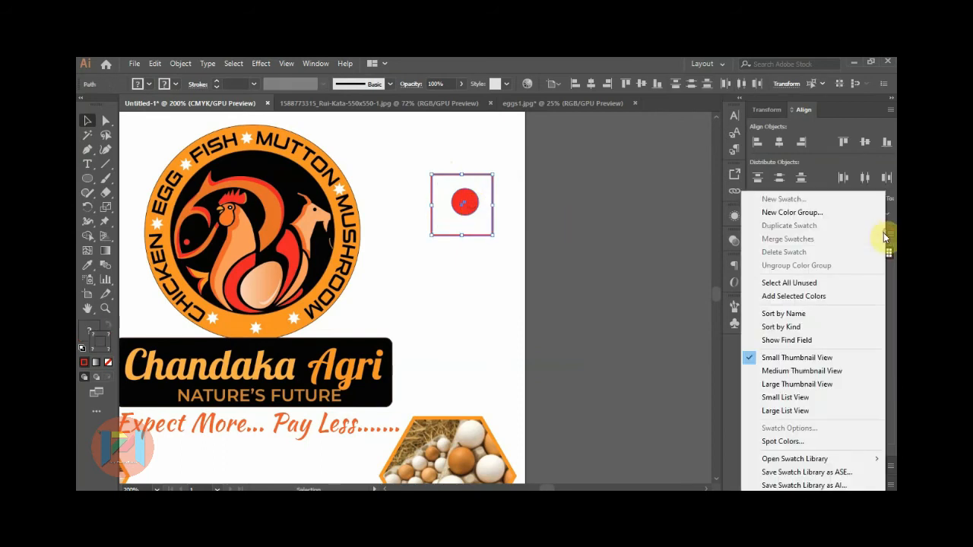
{"action": "left_click", "coordinate": [893, 221]}
{"action": "left_click", "coordinate": [780, 143]}
{"action": "left_click", "coordinate": [865, 143]}
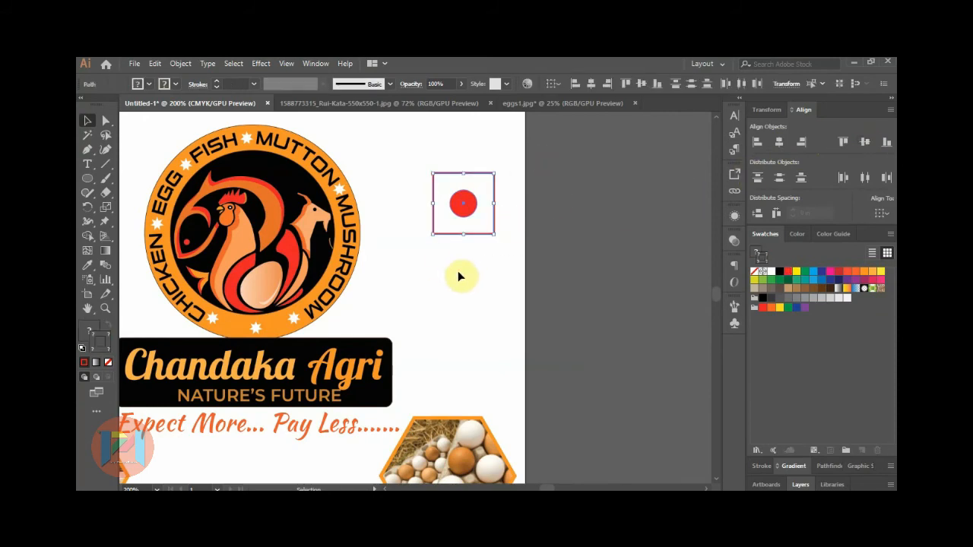
{"action": "key", "text": "ctrl+g"}
{"action": "scroll", "coordinate": [525, 268], "scroll_direction": "down", "scroll_amount": 3}
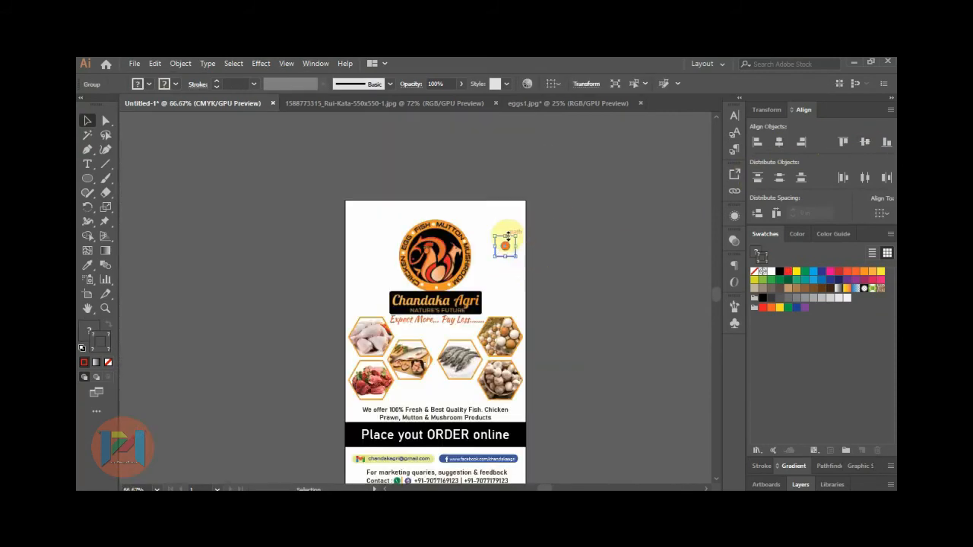
{"action": "scroll", "coordinate": [493, 242], "scroll_direction": "up", "scroll_amount": 1}
{"action": "scroll", "coordinate": [493, 242], "scroll_direction": "up", "scroll_amount": 1}
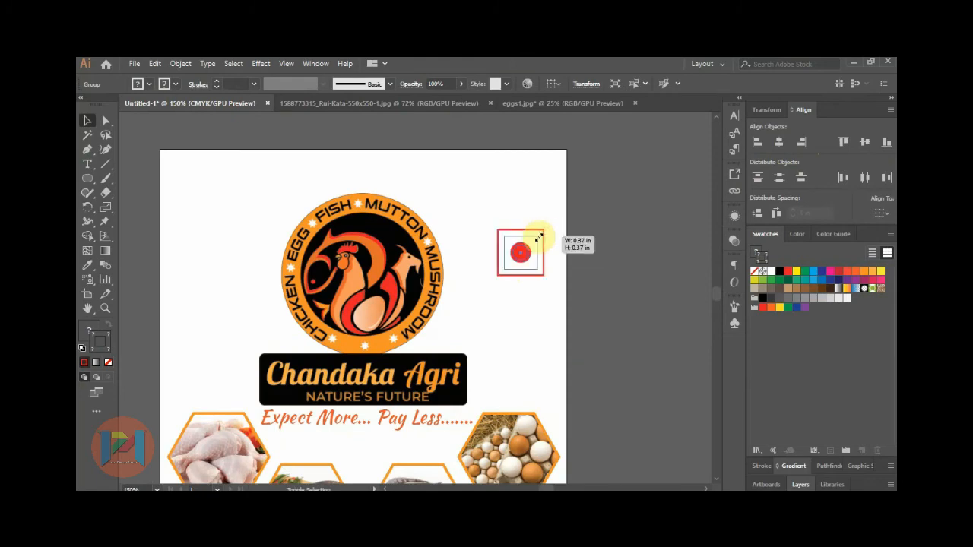
{"action": "left_click_drag", "start_coordinate": [524, 255], "coordinate": [539, 188]}
{"action": "left_click", "coordinate": [487, 224]}
{"action": "scroll", "coordinate": [495, 239], "scroll_direction": "down", "scroll_amount": 2}
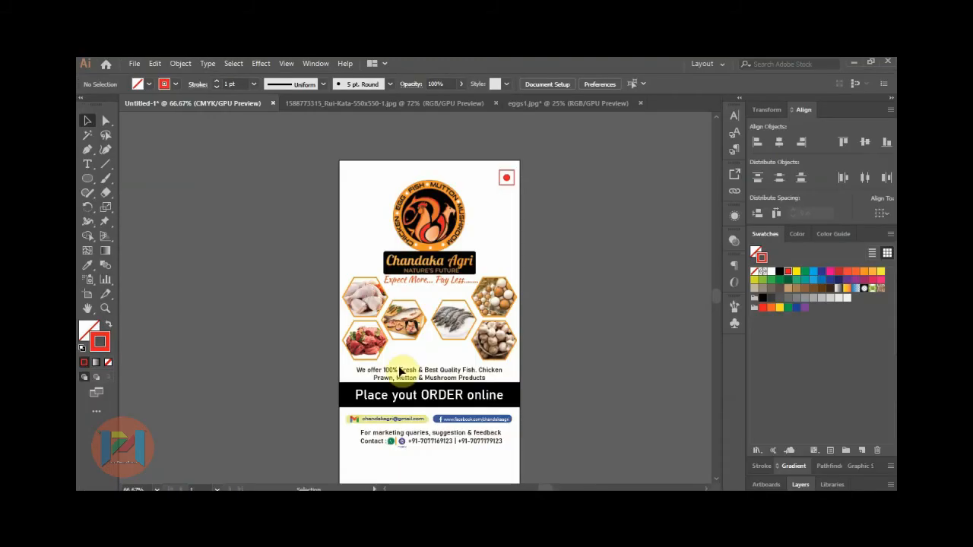
Export the Illustrator flyer as 'bag design' PNG at High (300 ppi) with a transparent background.
{"action": "left_click", "coordinate": [130, 62]}
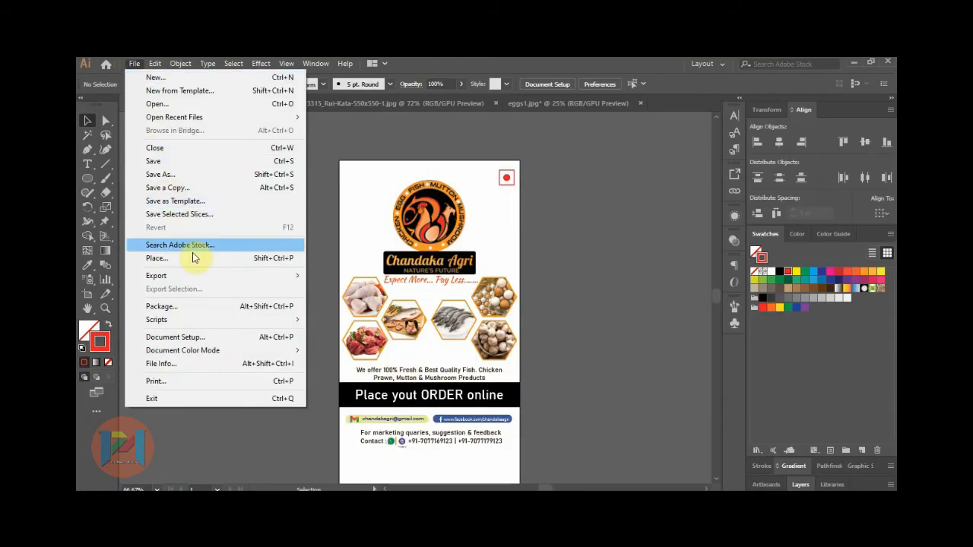
{"action": "mouse_move", "coordinate": [259, 278]}
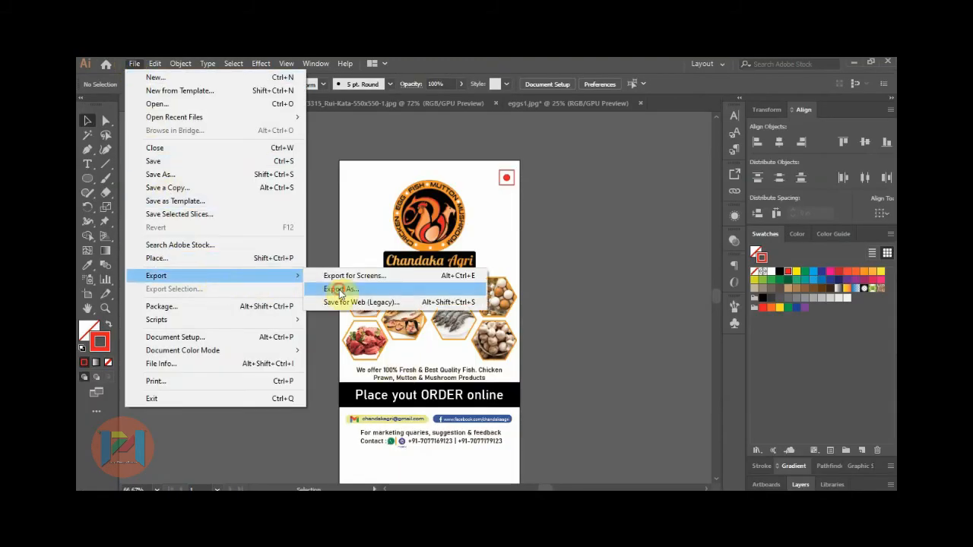
{"action": "left_click", "coordinate": [340, 291]}
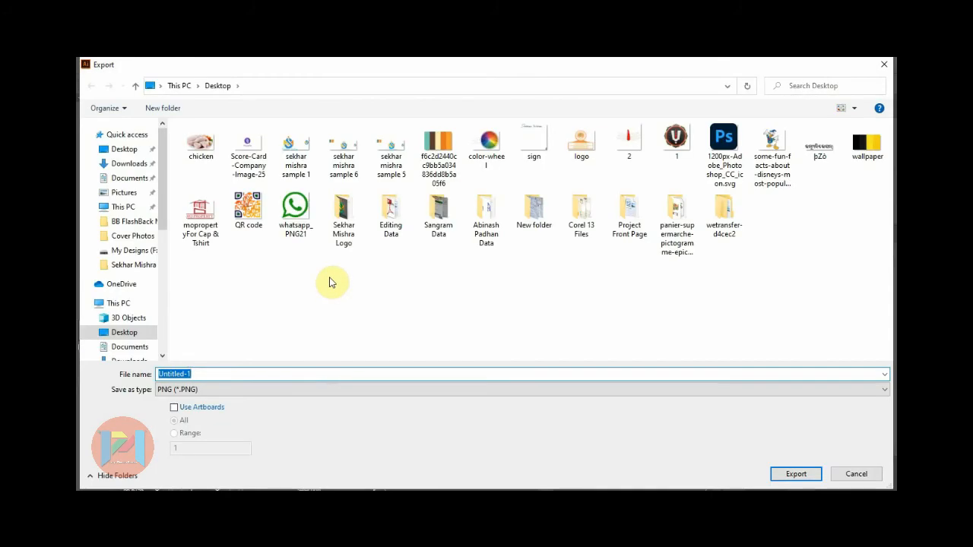
{"action": "type", "text": "bag design"}
{"action": "key", "text": "Return"}
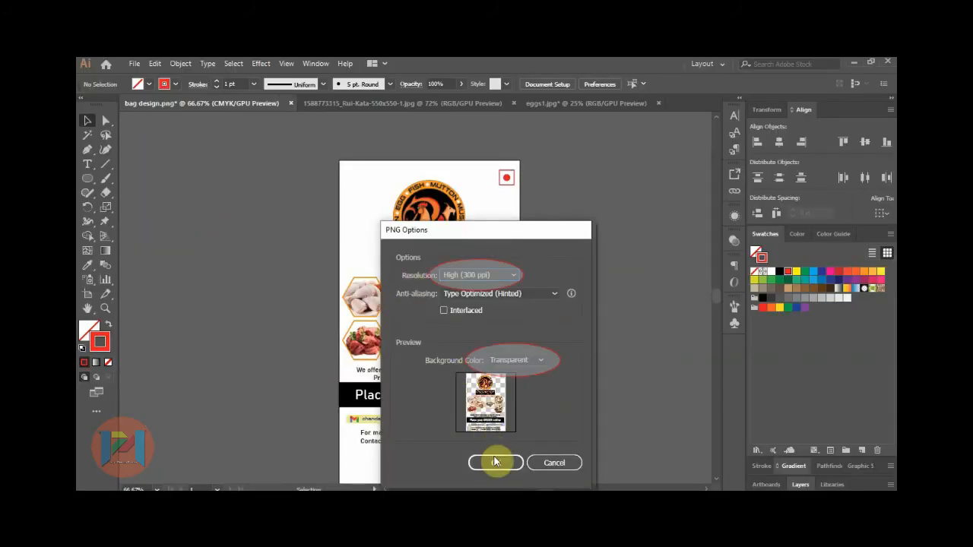
{"action": "left_click", "coordinate": [495, 461]}
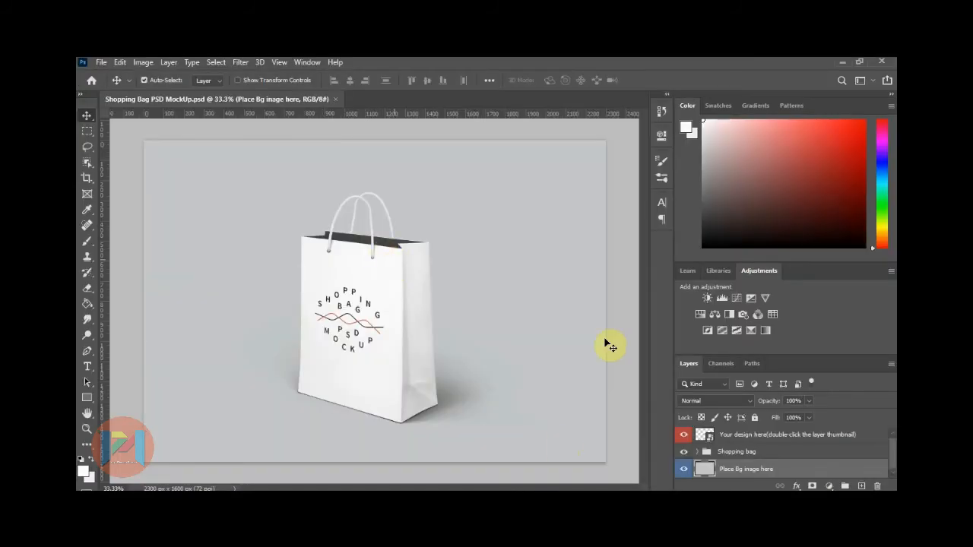
Open the mockup's 'Your design here' placeholder, hide its logo, and open bag design.png.
{"action": "double_click", "coordinate": [702, 435]}
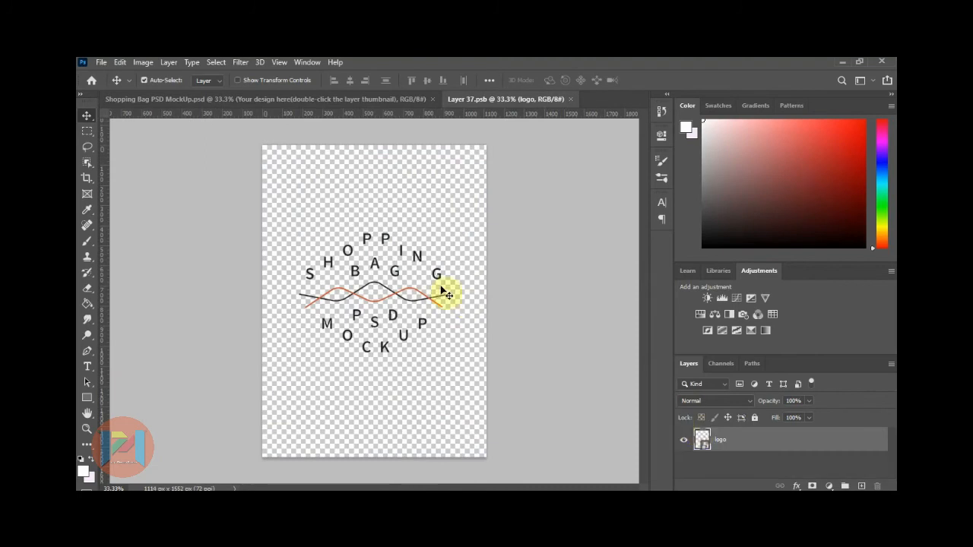
{"action": "left_click", "coordinate": [683, 439]}
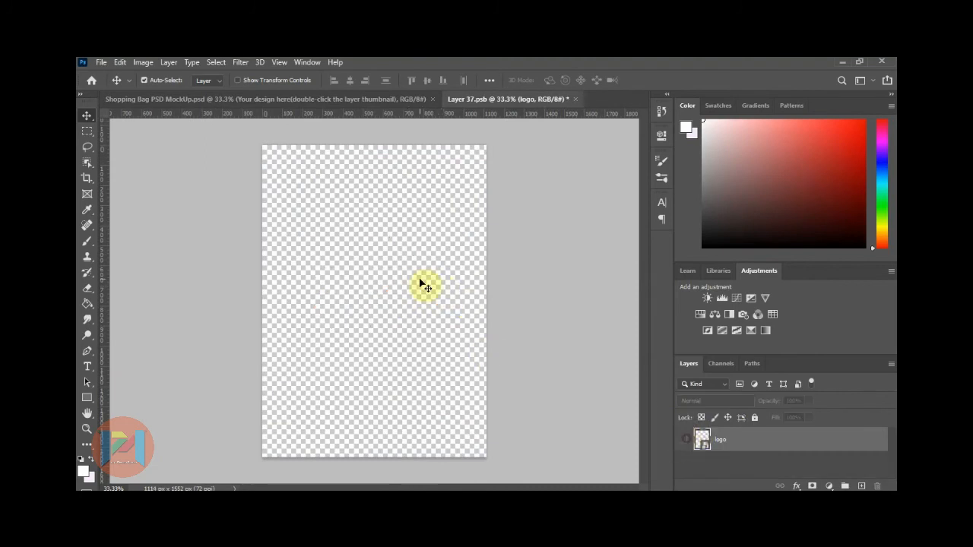
{"action": "left_click", "coordinate": [102, 65]}
{"action": "left_click", "coordinate": [108, 88]}
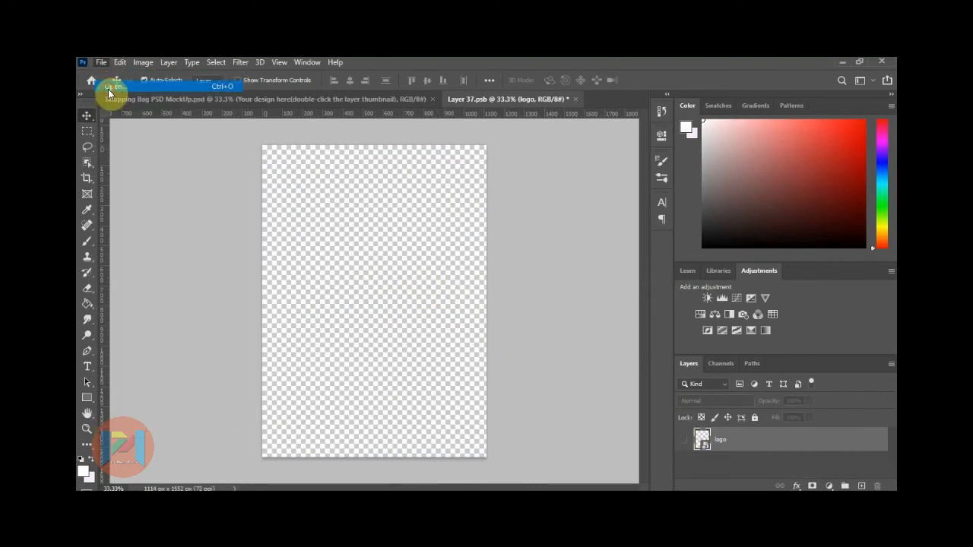
{"action": "double_click", "coordinate": [204, 150]}
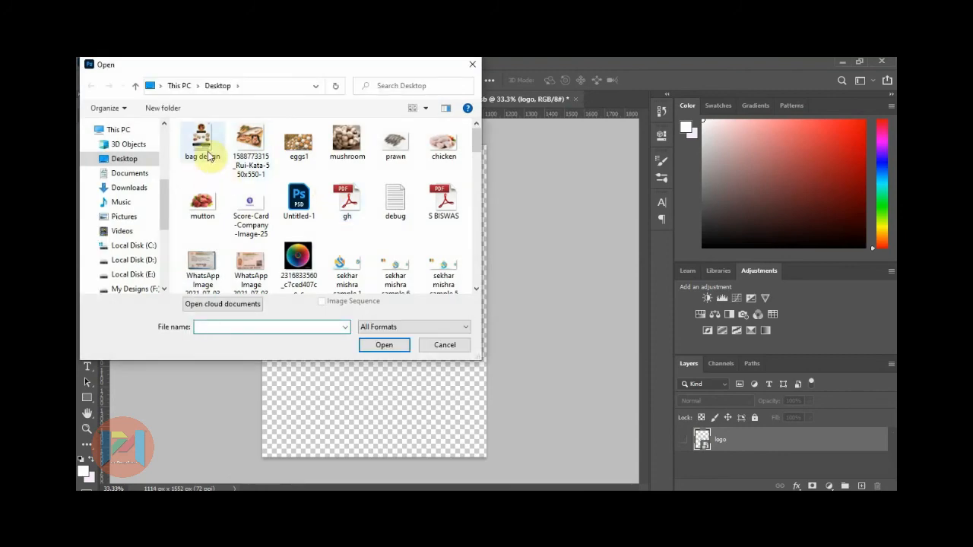
Drag the flyer into the placeholder and free-transform it to about 73.44% to cover the bag front.
{"action": "left_click_drag", "start_coordinate": [384, 237], "coordinate": [362, 231]}
{"action": "left_click", "coordinate": [86, 131]}
{"action": "right_click", "coordinate": [377, 218]}
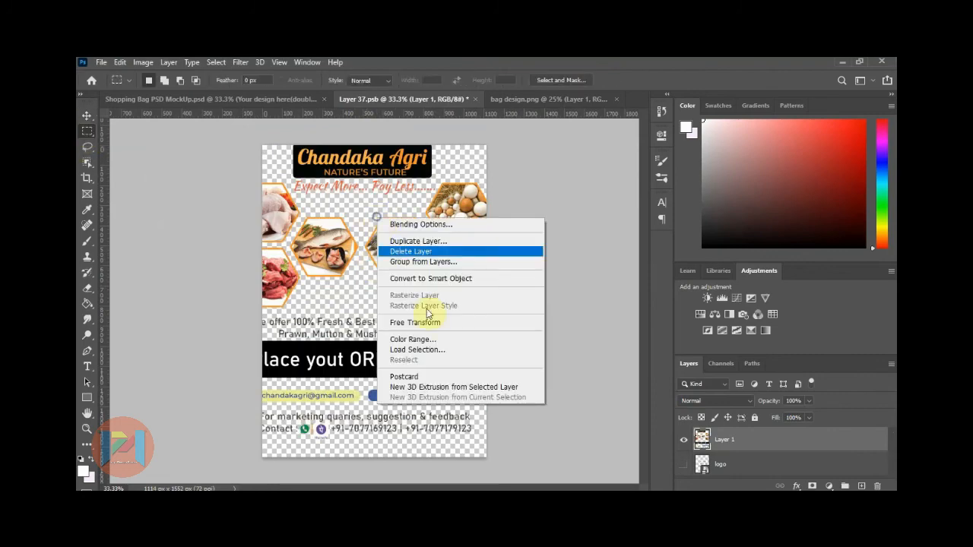
{"action": "left_click", "coordinate": [415, 323]}
{"action": "scroll", "coordinate": [419, 319], "scroll_direction": "down", "scroll_amount": 3}
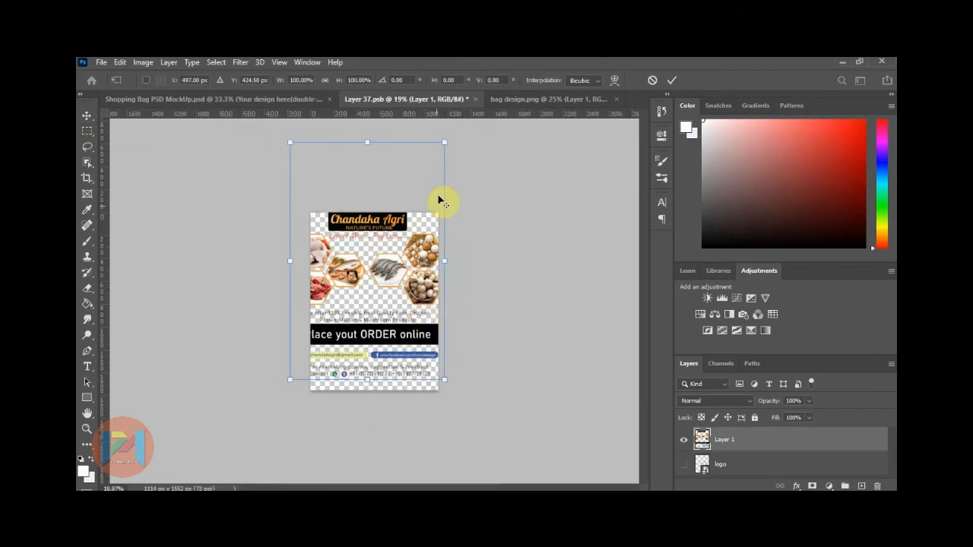
{"action": "left_click_drag", "start_coordinate": [445, 141], "coordinate": [421, 178]}
{"action": "left_click_drag", "start_coordinate": [385, 228], "coordinate": [393, 282]}
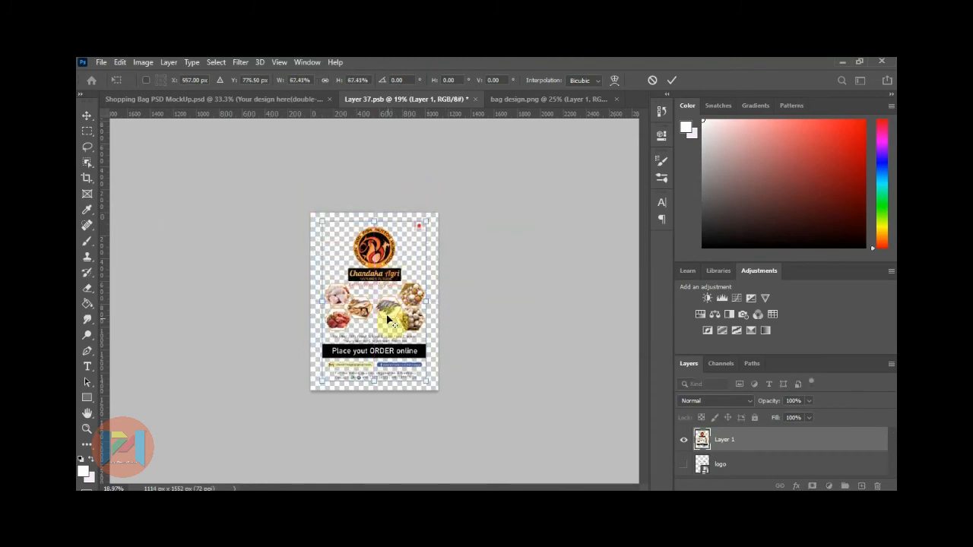
{"action": "scroll", "coordinate": [388, 319], "scroll_direction": "up", "scroll_amount": 2}
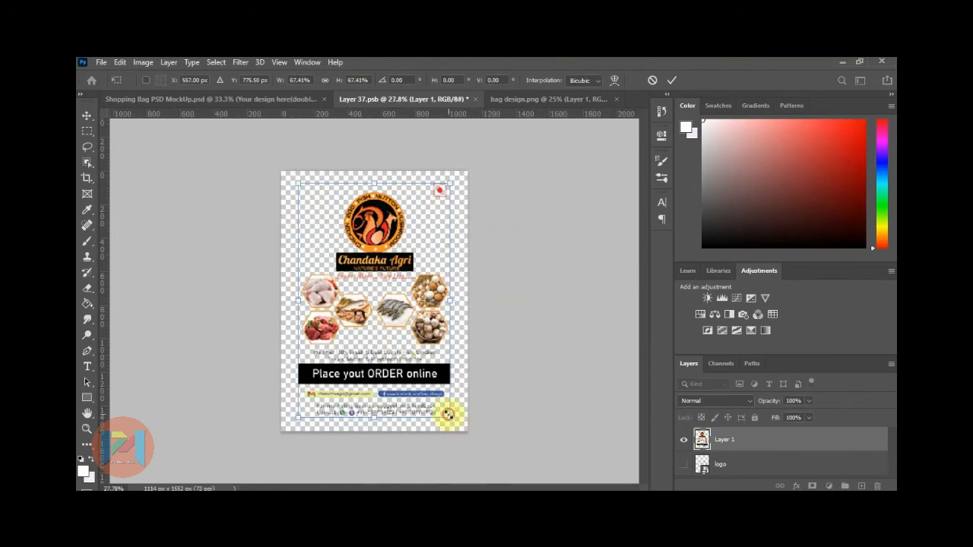
{"action": "left_click_drag", "start_coordinate": [448, 415], "coordinate": [456, 428]}
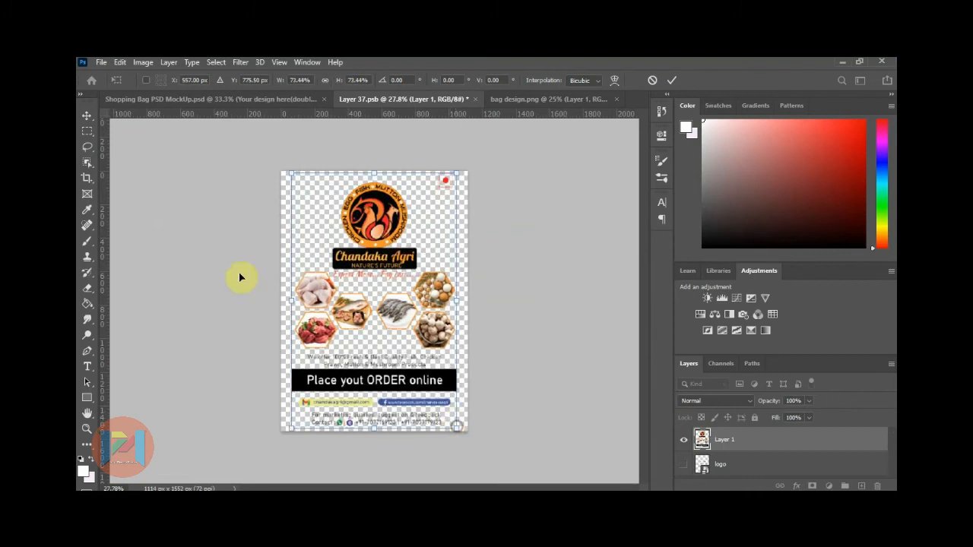
{"action": "left_click", "coordinate": [86, 130]}
Save and close the placeholder document, returning to the Shopping Bag mockup.
{"action": "left_click", "coordinate": [475, 99]}
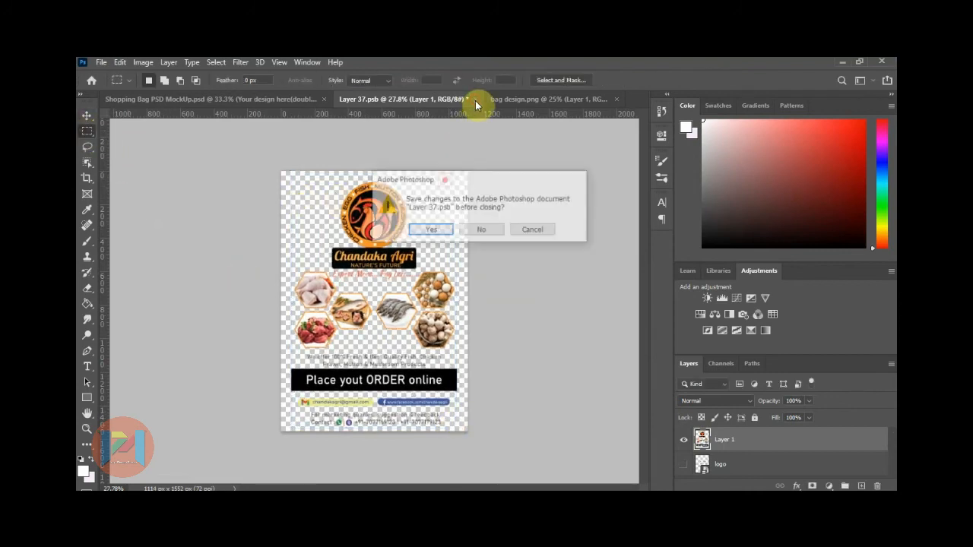
{"action": "left_click", "coordinate": [431, 231]}
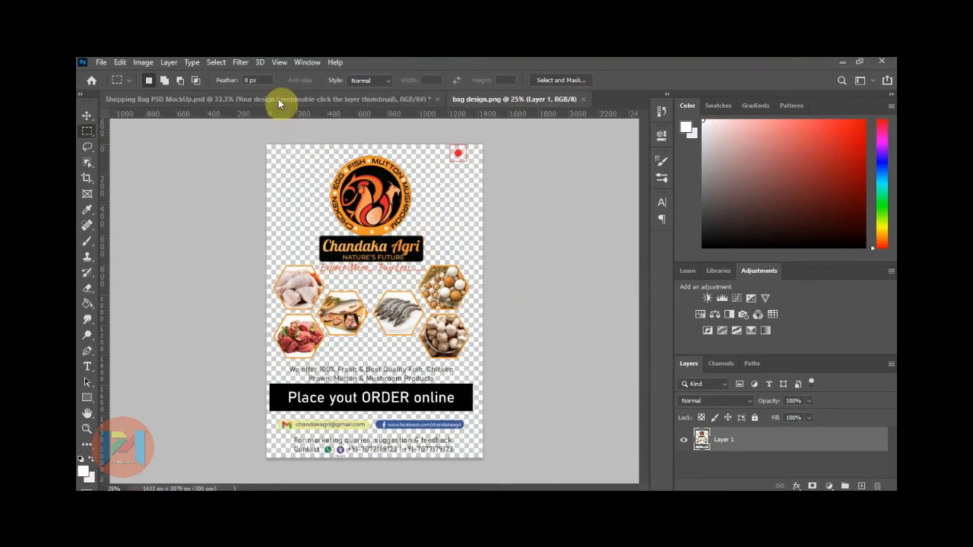
{"action": "left_click", "coordinate": [278, 99]}
{"action": "scroll", "coordinate": [324, 386], "scroll_direction": "up", "scroll_amount": 3}
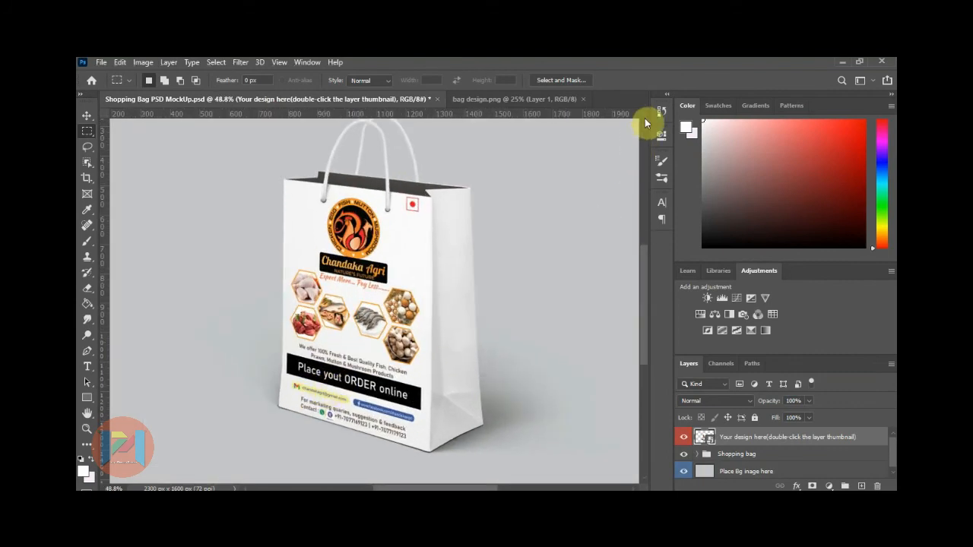
{"action": "scroll", "coordinate": [645, 120], "scroll_direction": "up", "scroll_amount": 1}
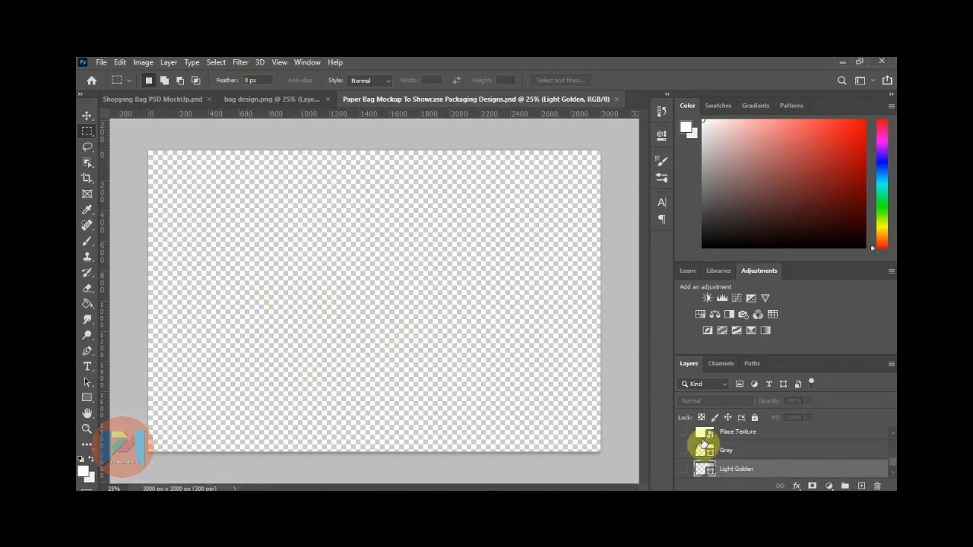
Turn on the grey bag, brown BAG bag, shadows and background layers, then select Place Design.
{"action": "scroll", "coordinate": [688, 466], "scroll_direction": "down", "scroll_amount": 1}
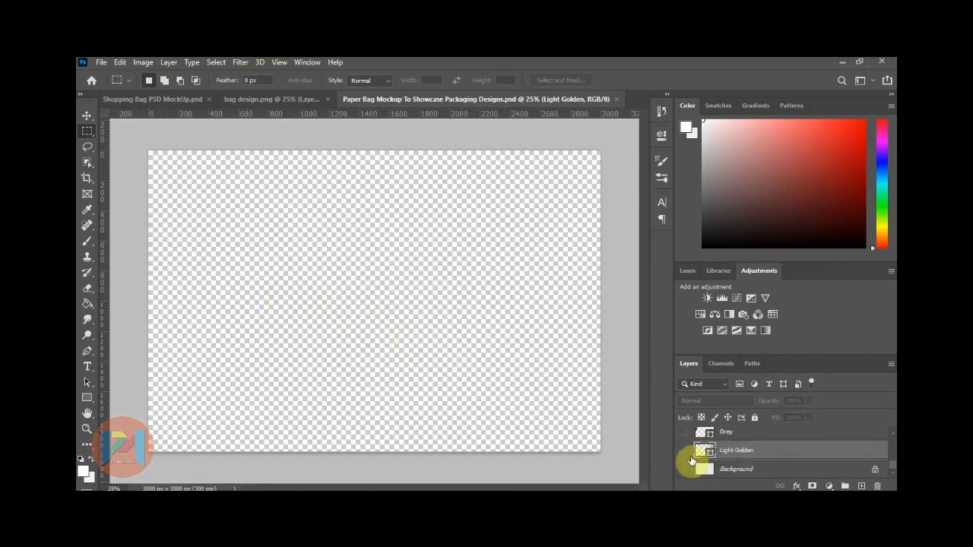
{"action": "scroll", "coordinate": [691, 460], "scroll_direction": "up", "scroll_amount": 5}
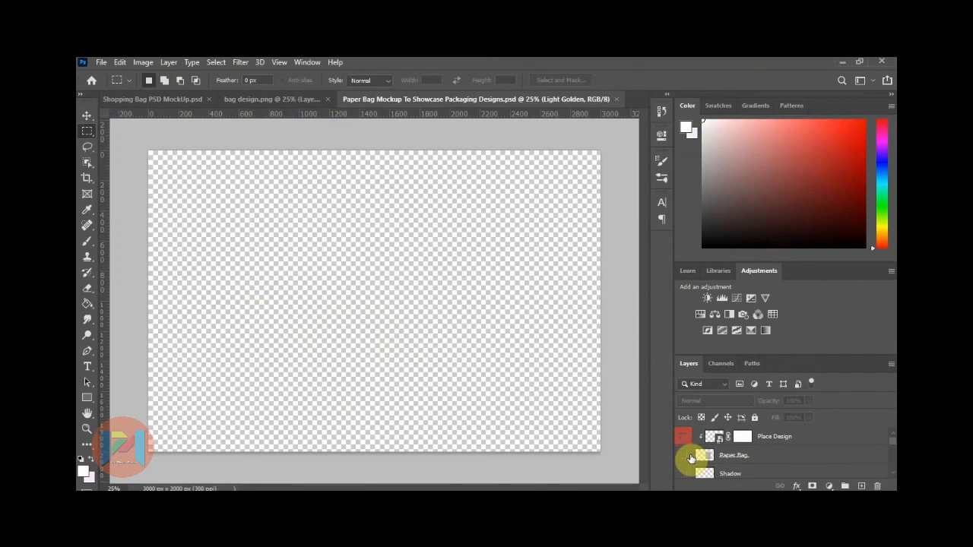
{"action": "left_click", "coordinate": [684, 457]}
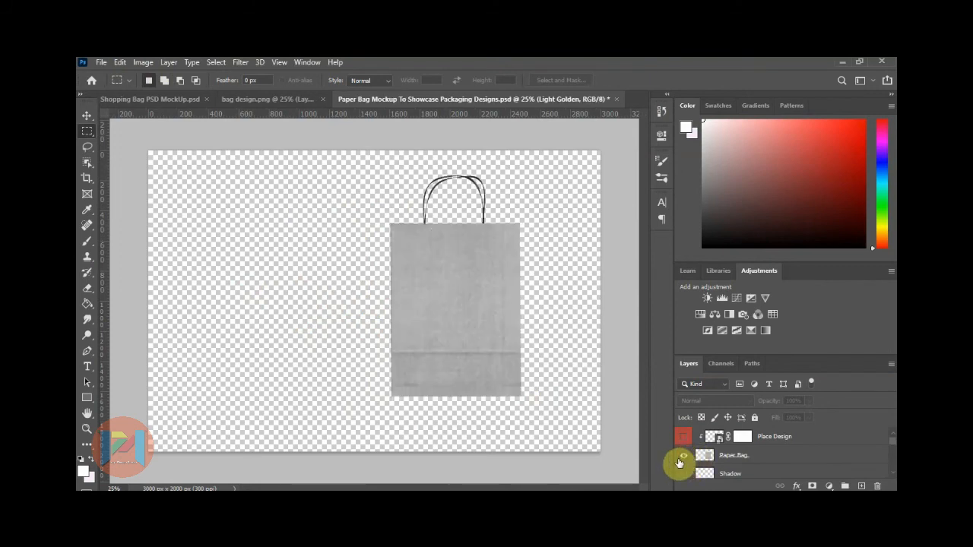
{"action": "left_click", "coordinate": [682, 474]}
{"action": "scroll", "coordinate": [682, 473], "scroll_direction": "up", "scroll_amount": 2}
{"action": "scroll", "coordinate": [682, 464], "scroll_direction": "down", "scroll_amount": 1}
{"action": "left_click", "coordinate": [684, 456]}
{"action": "scroll", "coordinate": [684, 457], "scroll_direction": "down", "scroll_amount": 1}
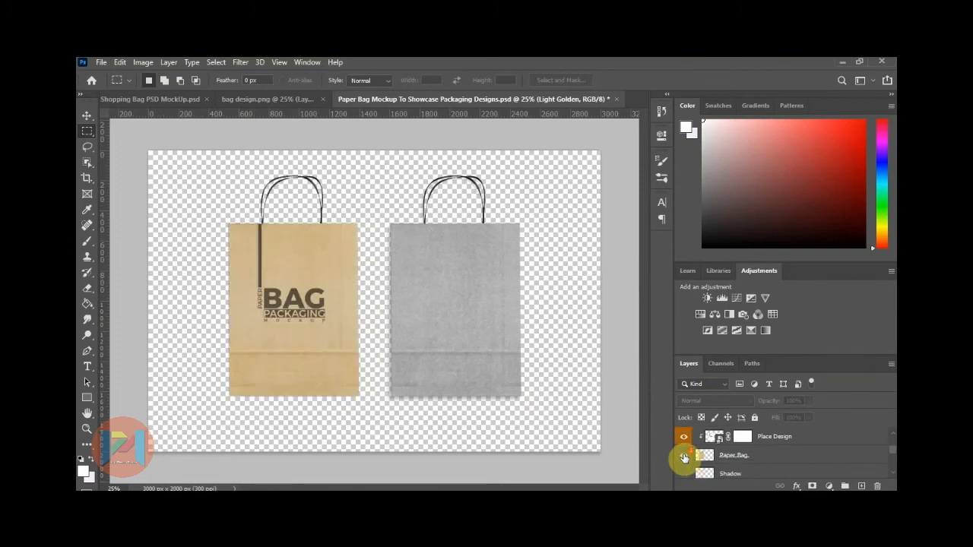
{"action": "left_click", "coordinate": [683, 472]}
{"action": "scroll", "coordinate": [683, 474], "scroll_direction": "up", "scroll_amount": 3}
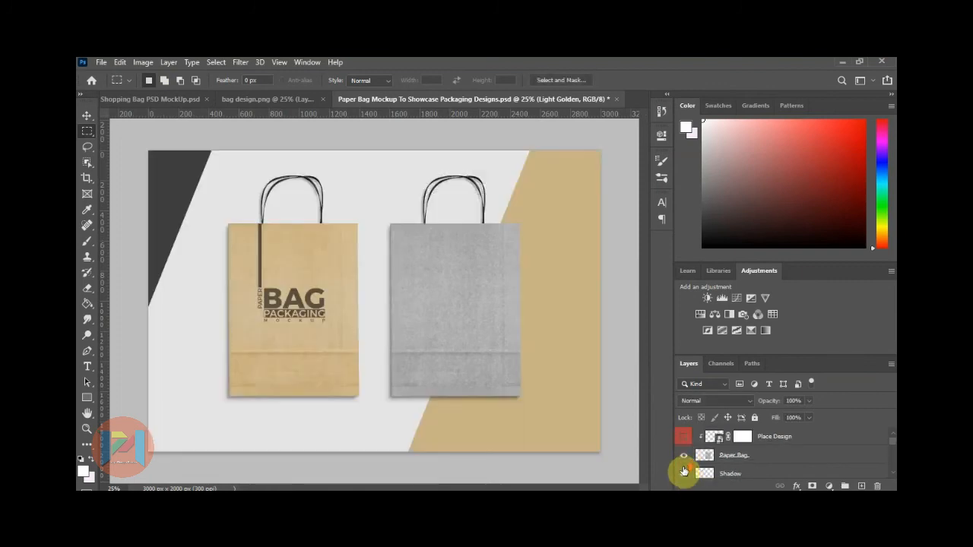
{"action": "left_click", "coordinate": [709, 439]}
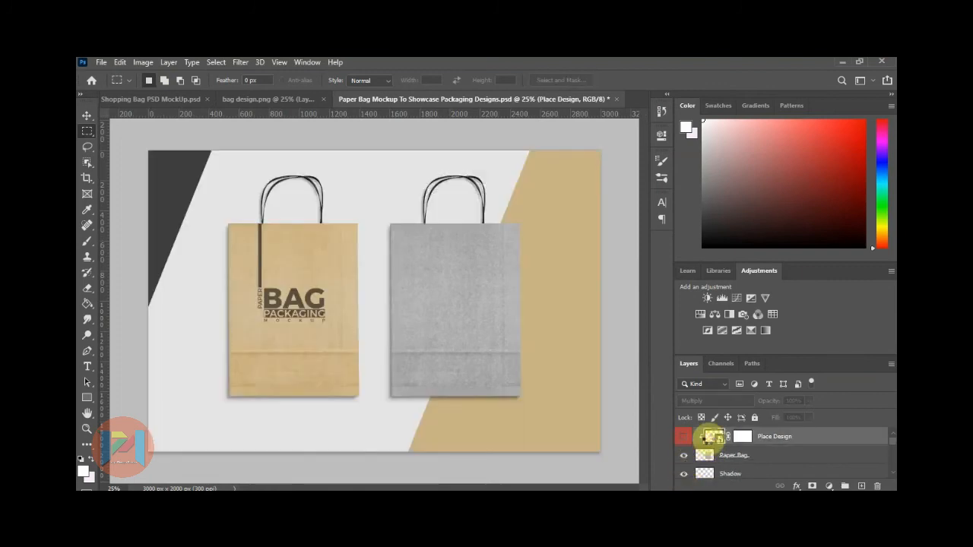
Open the grey bag's Place Design artwork without updating text layers and hide the BAG text.
{"action": "double_click", "coordinate": [712, 438]}
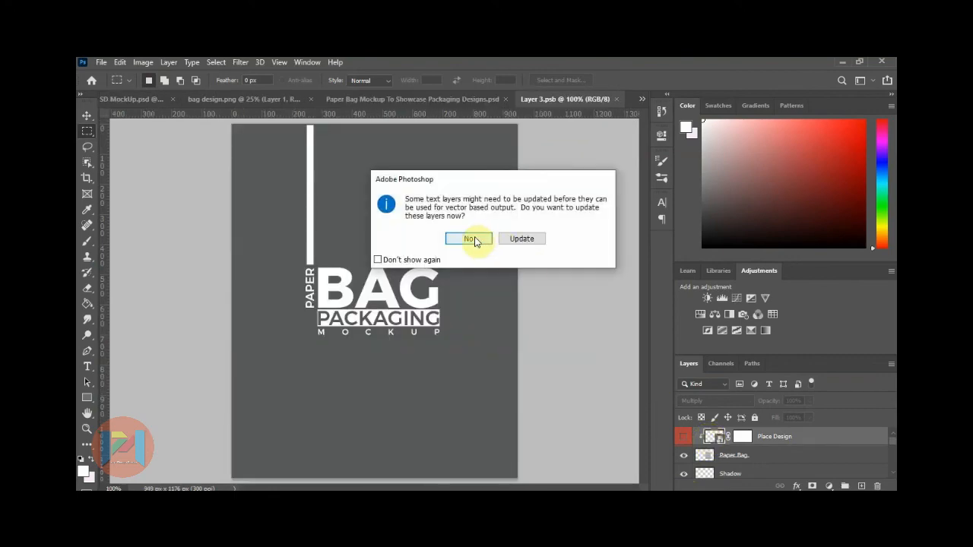
{"action": "left_click", "coordinate": [471, 239]}
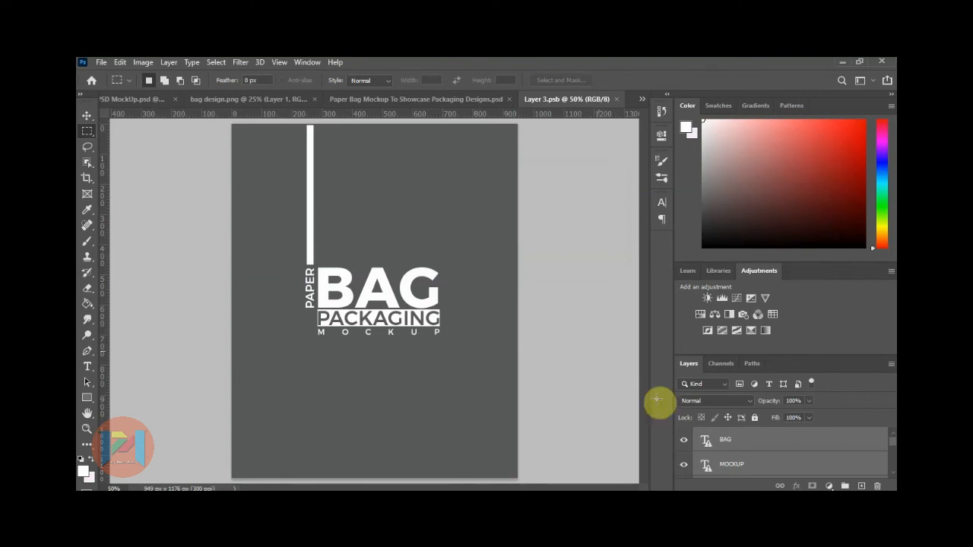
{"action": "left_click", "coordinate": [682, 443]}
{"action": "mouse_move", "coordinate": [685, 468]}
{"action": "left_mouse_down"}
{"action": "mouse_move", "coordinate": [684, 447]}
{"action": "mouse_move", "coordinate": [685, 469]}
{"action": "left_mouse_up"}
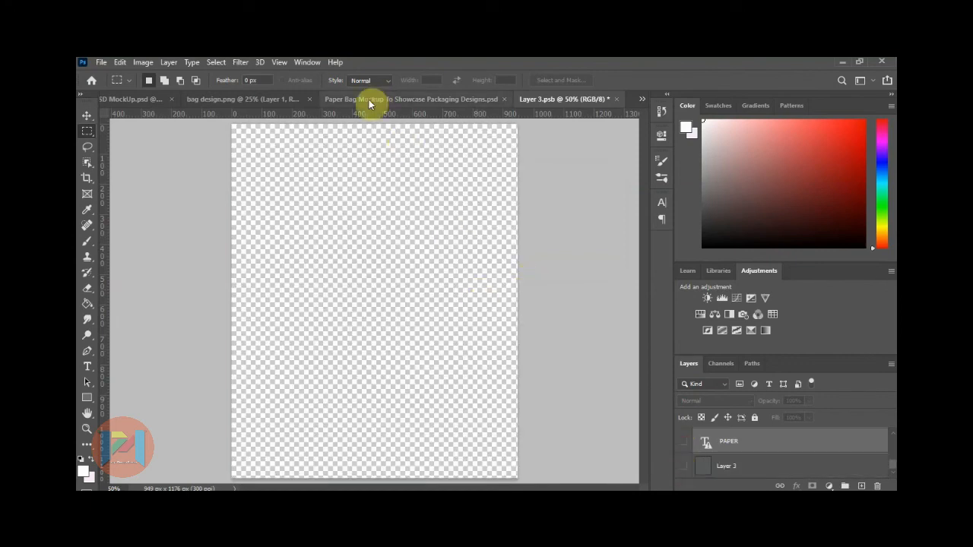
Move the flyer from bag design.png into the grey bag's artwork document.
{"action": "left_click", "coordinate": [258, 99]}
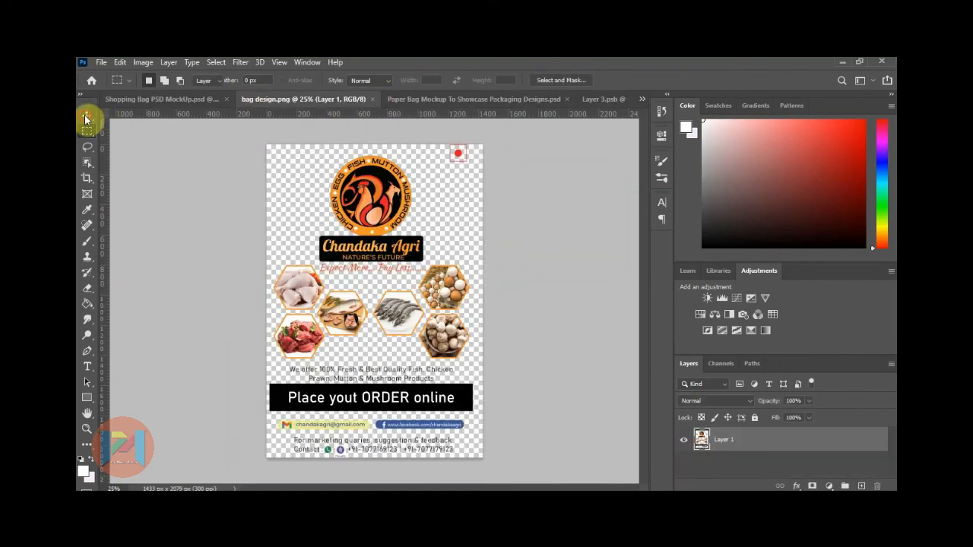
{"action": "left_click", "coordinate": [86, 118]}
{"action": "left_click_drag", "start_coordinate": [382, 201], "coordinate": [369, 273]}
{"action": "left_click", "coordinate": [87, 130]}
Free-transform the flyer to about 55% size, positioned lower and 36 px right, and commit.
{"action": "right_click", "coordinate": [320, 238]}
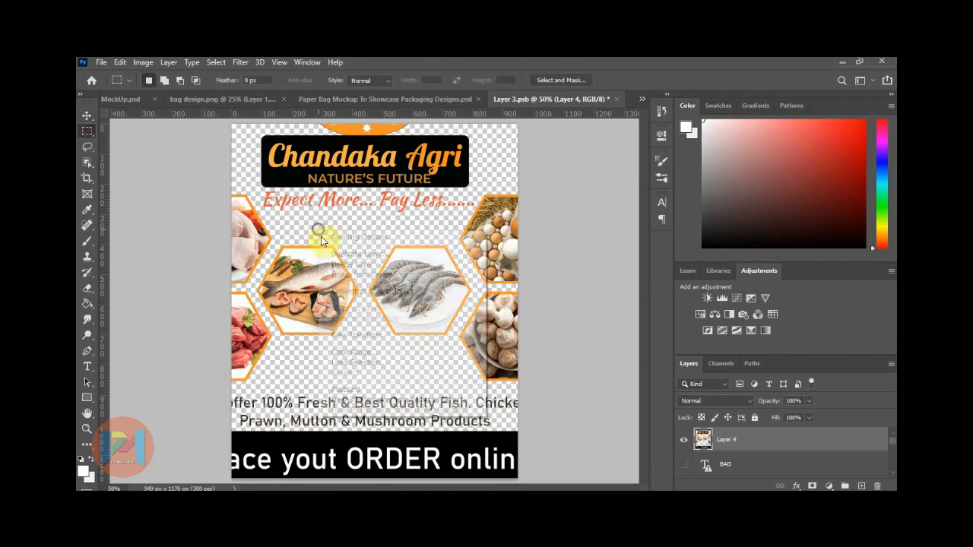
{"action": "left_click", "coordinate": [358, 335]}
{"action": "key", "text": "ctrl+minus"}
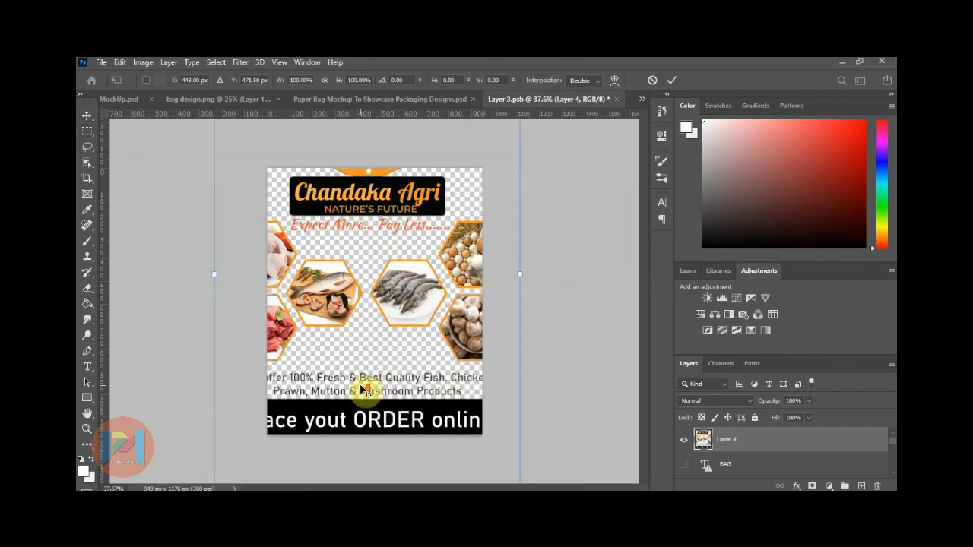
{"action": "key", "text": "ctrl+minus"}
{"action": "key", "text": "ctrl+minus"}
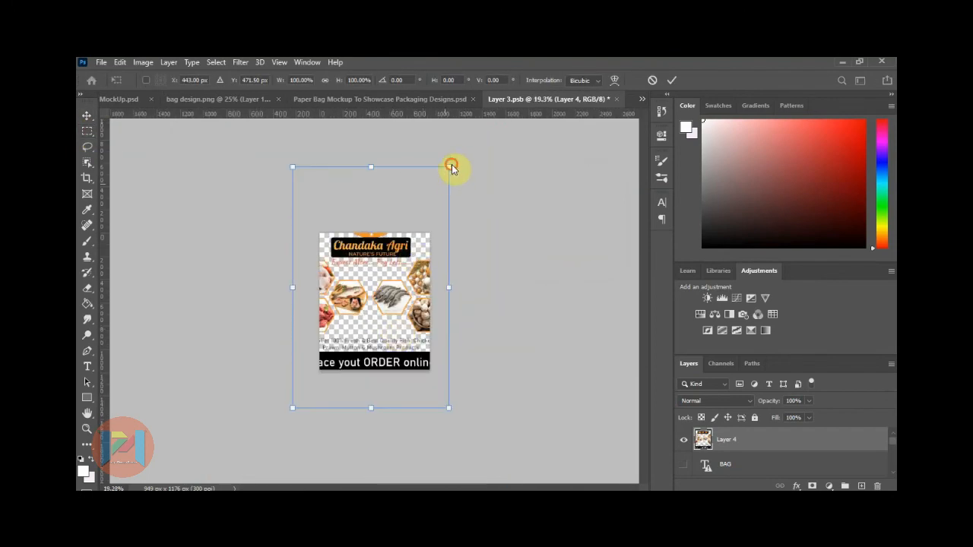
{"action": "left_click_drag", "start_coordinate": [448, 166], "coordinate": [411, 226]}
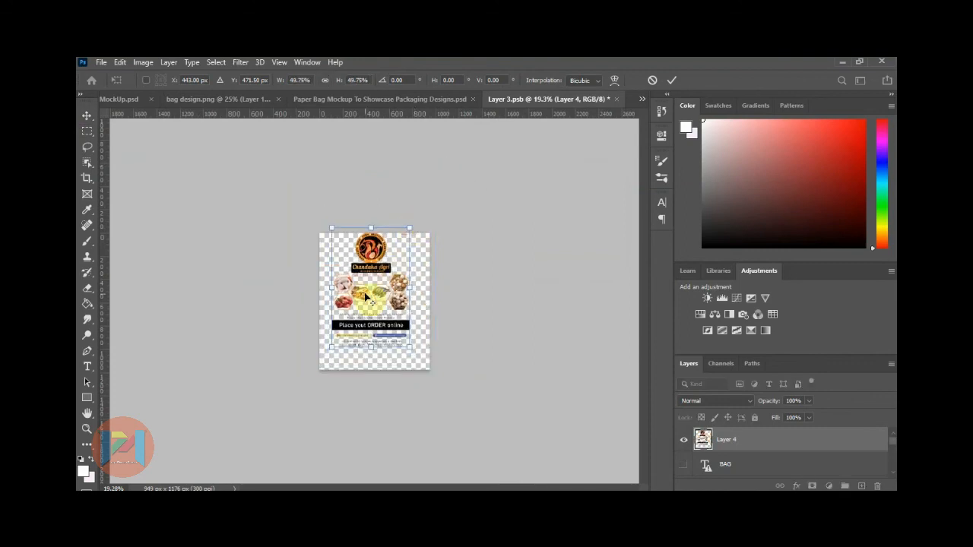
{"action": "key", "text": "ctrl+plus"}
{"action": "left_click_drag", "start_coordinate": [385, 300], "coordinate": [387, 310]}
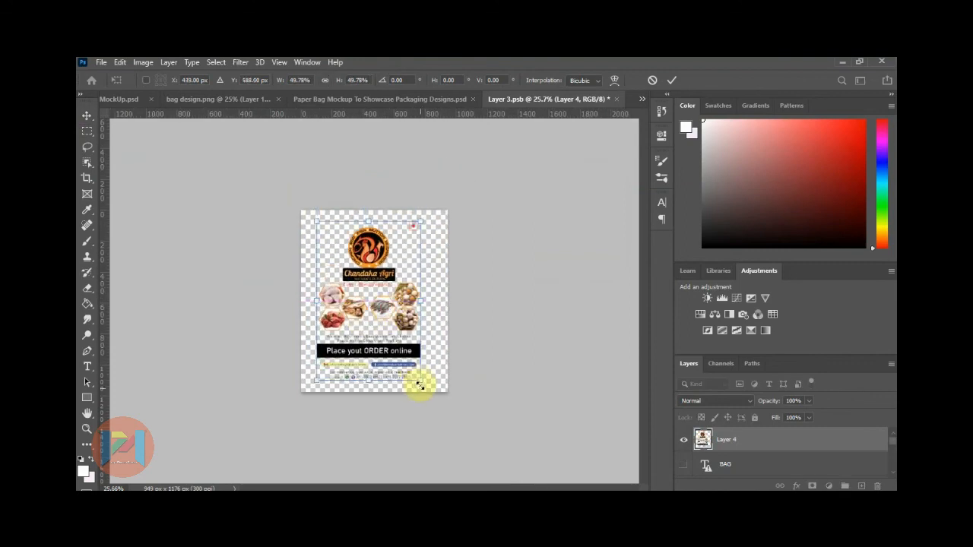
{"action": "left_click_drag", "start_coordinate": [420, 381], "coordinate": [426, 386]}
{"action": "left_click_drag", "start_coordinate": [406, 337], "coordinate": [409, 329]}
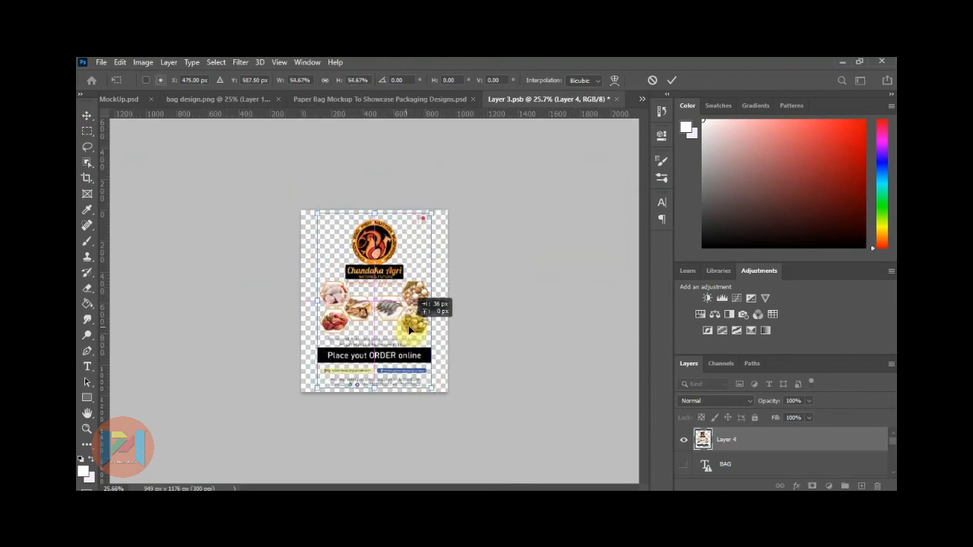
{"action": "left_click", "coordinate": [88, 131]}
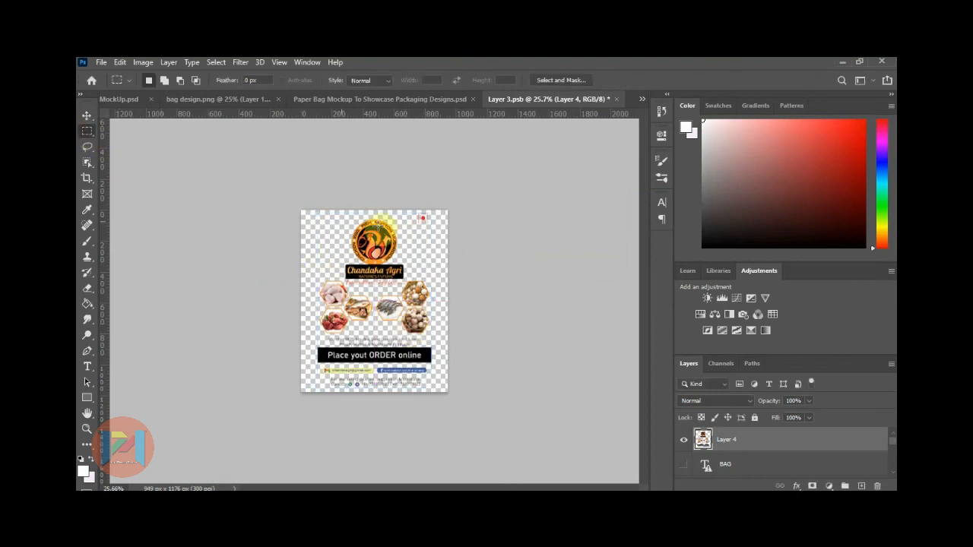
Save and close the artwork, then show the Place Design layer on the Paper Bag mockup.
{"action": "left_click", "coordinate": [616, 101]}
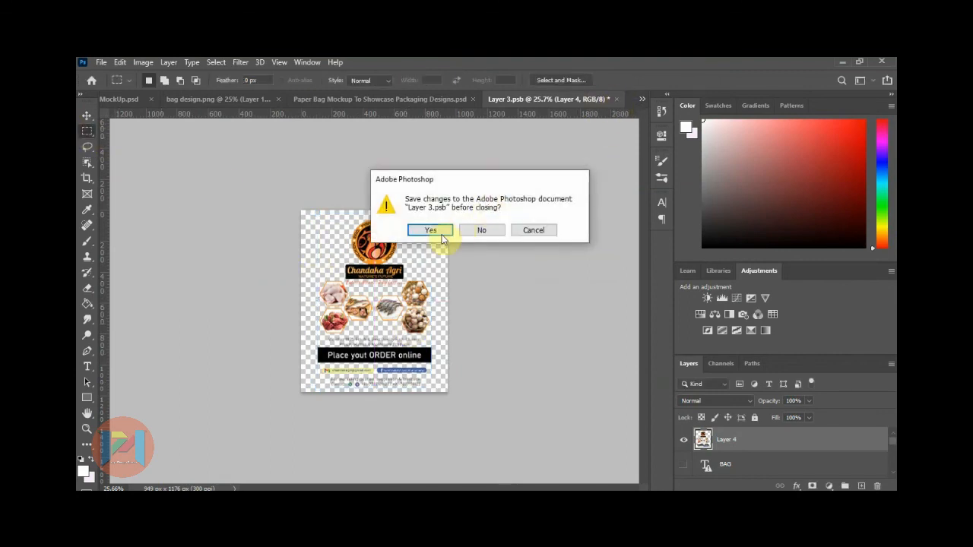
{"action": "left_click", "coordinate": [433, 229]}
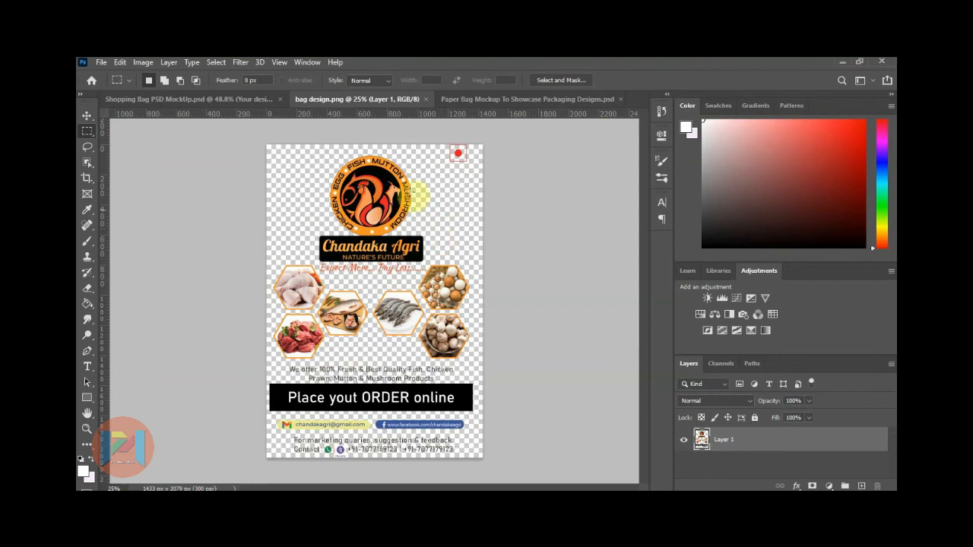
{"action": "key", "text": "ctrl+Tab"}
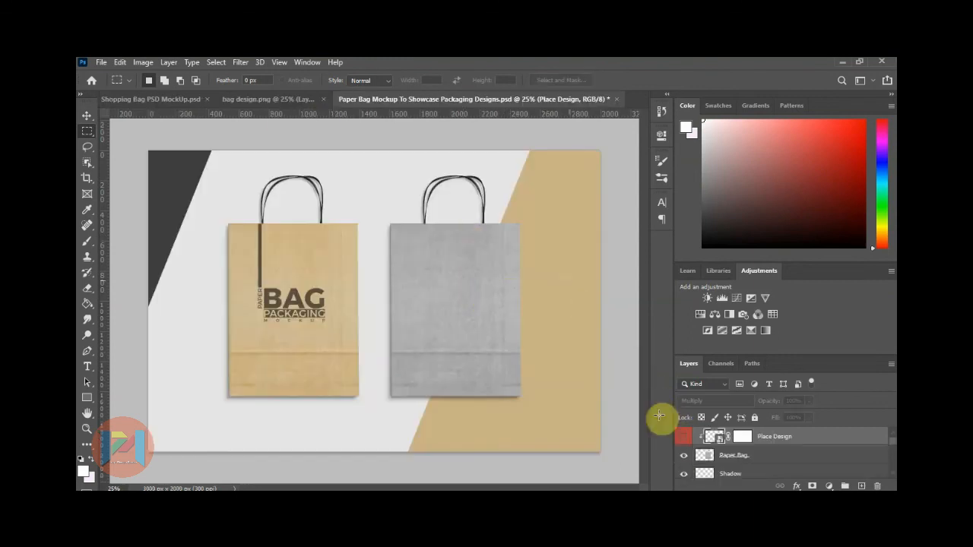
{"action": "left_click", "coordinate": [683, 439]}
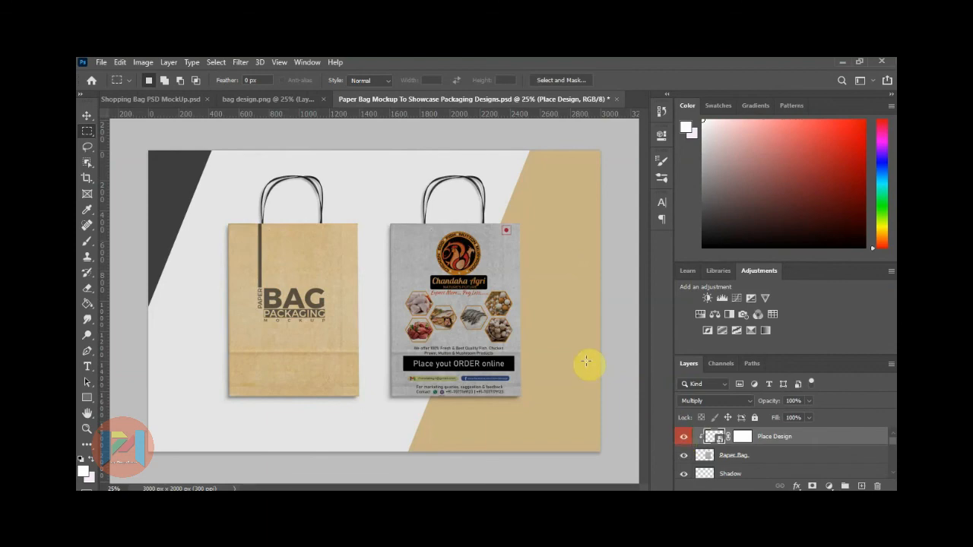
{"action": "scroll", "coordinate": [543, 339], "scroll_direction": "up", "scroll_amount": 3}
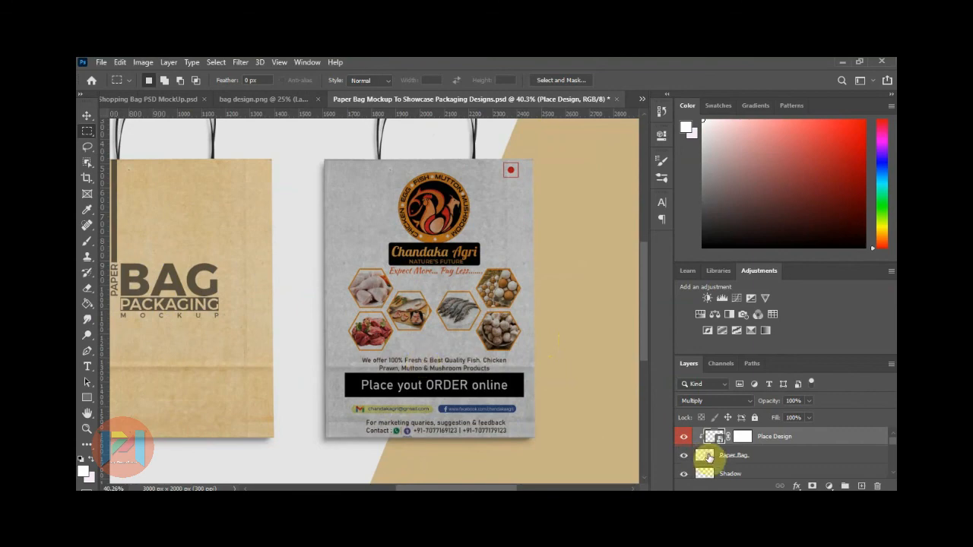
{"action": "scroll", "coordinate": [709, 457], "scroll_direction": "down", "scroll_amount": 3}
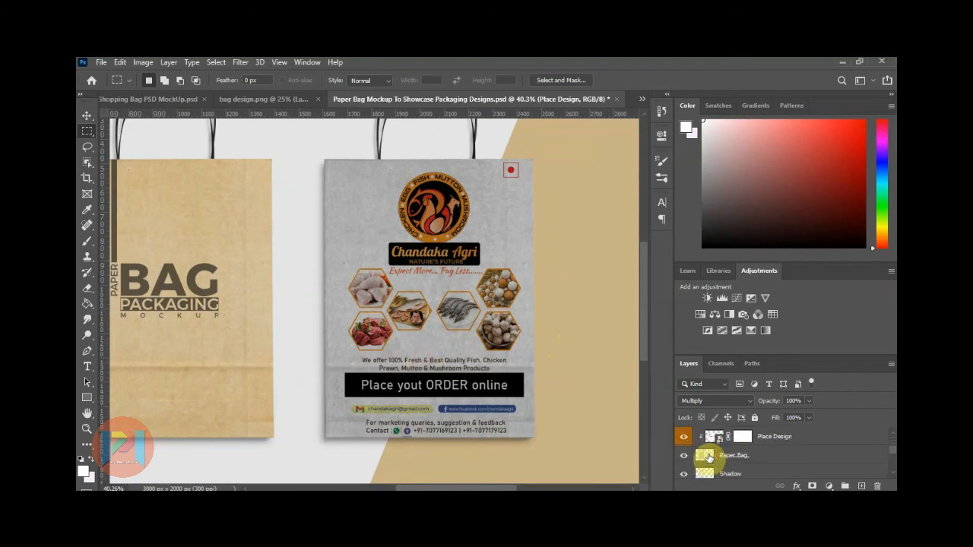
Open the tan bag's artwork without updating text and hide the bar, BAG and PACKAGING layers.
{"action": "double_click", "coordinate": [711, 440]}
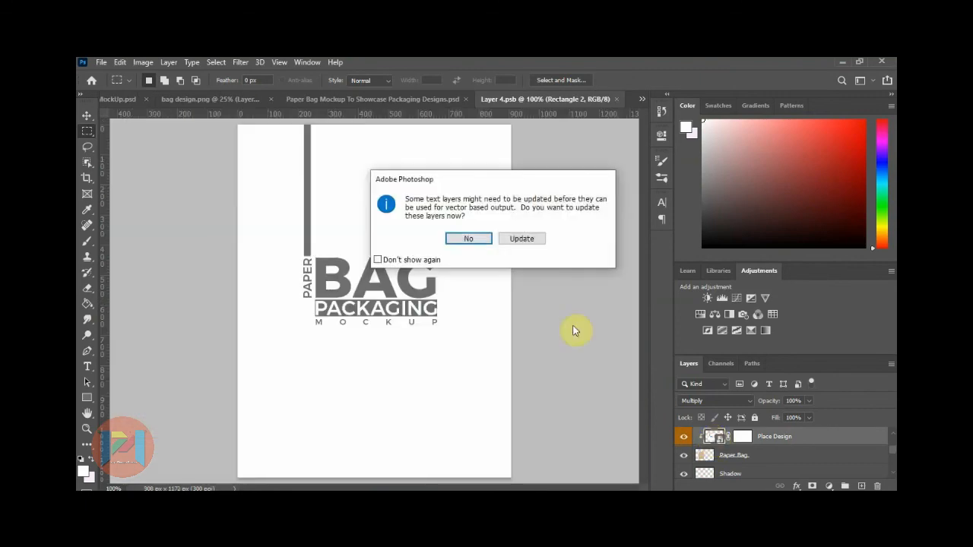
{"action": "left_click", "coordinate": [464, 237]}
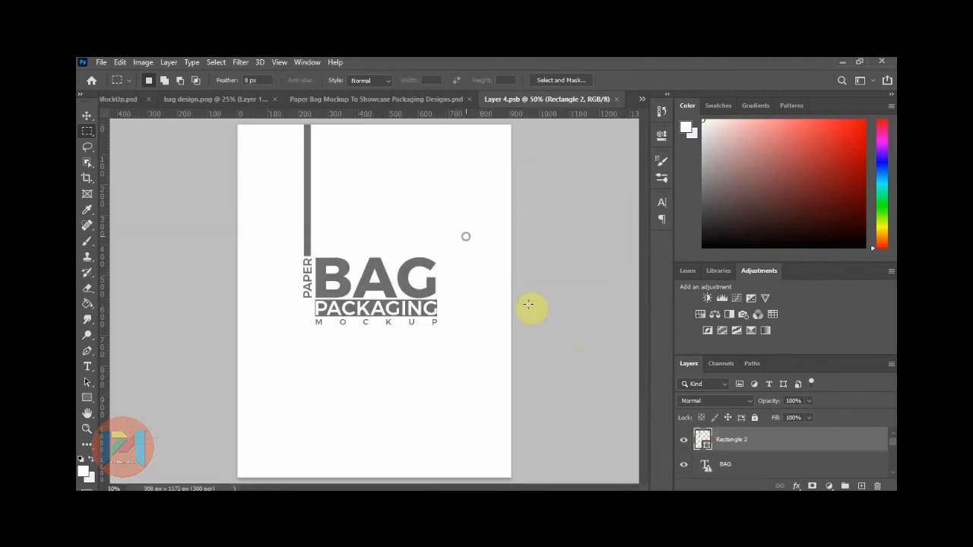
{"action": "left_click", "coordinate": [683, 439]}
{"action": "left_click", "coordinate": [684, 464]}
{"action": "scroll", "coordinate": [684, 467], "scroll_direction": "down", "scroll_amount": 1}
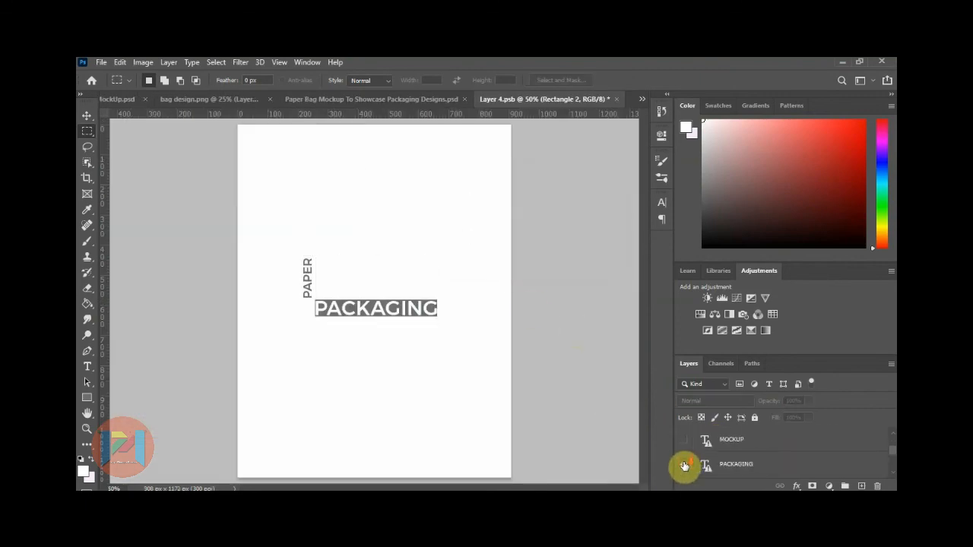
{"action": "left_click", "coordinate": [684, 465]}
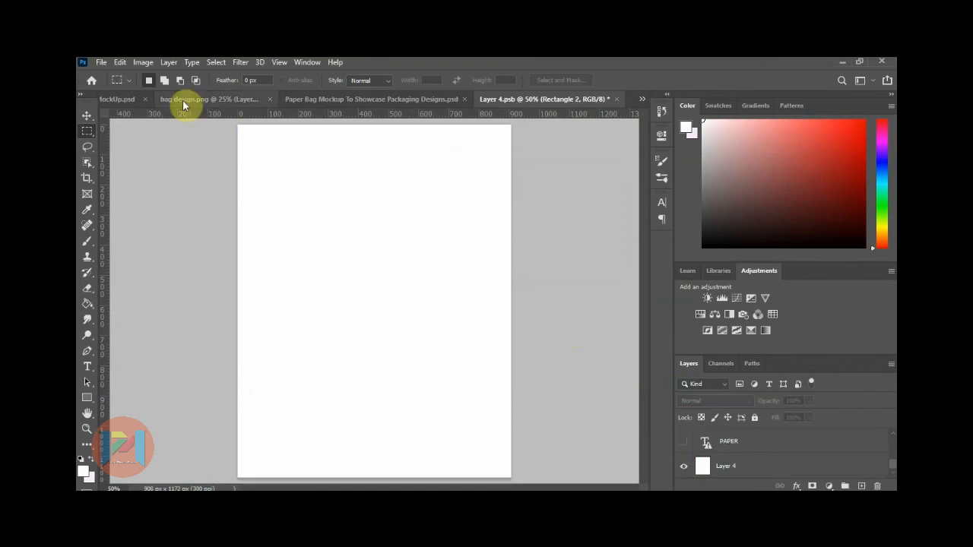
Move the flyer from bag design.png into the tan bag's artwork.
{"action": "left_click", "coordinate": [179, 99]}
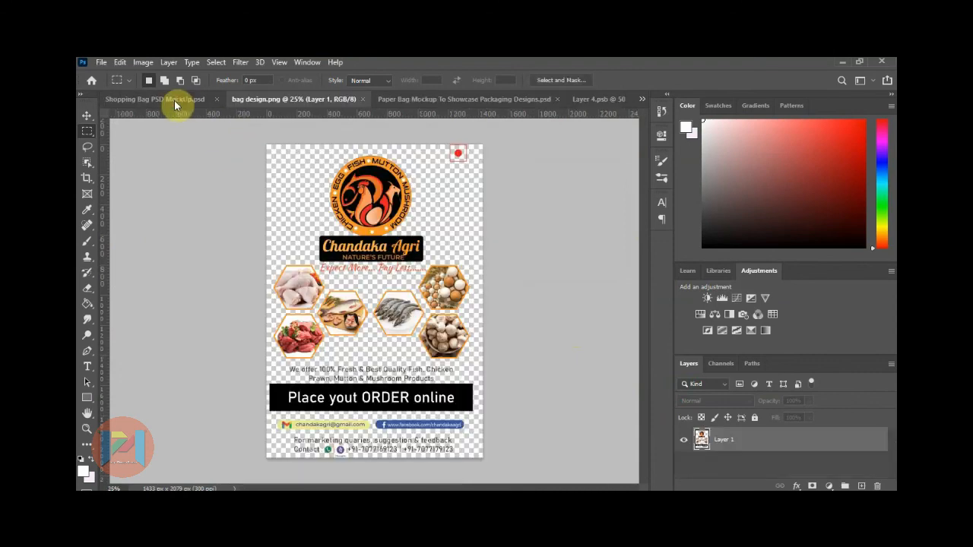
{"action": "left_click", "coordinate": [87, 114]}
{"action": "left_click_drag", "start_coordinate": [372, 221], "coordinate": [354, 251]}
{"action": "key", "text": "ctrl+minus"}
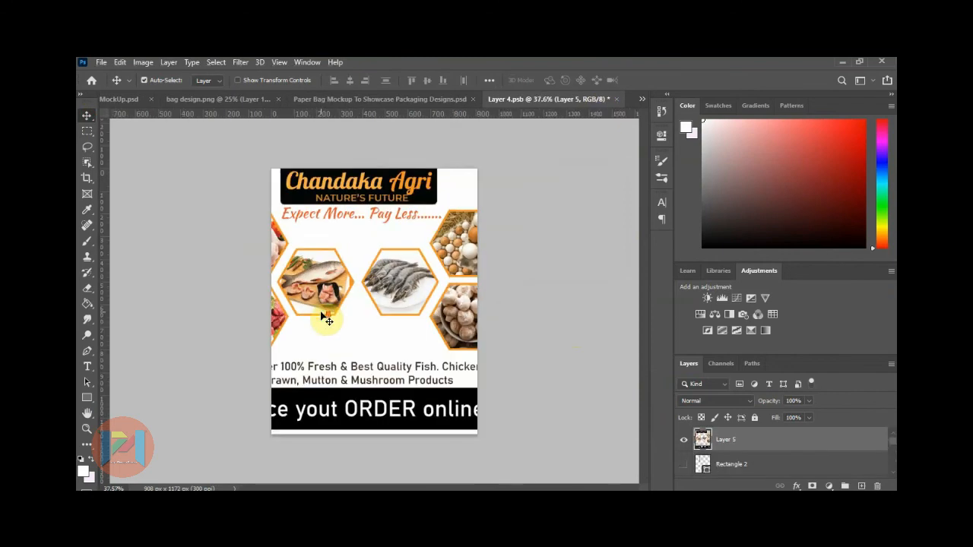
{"action": "scroll", "coordinate": [327, 320], "scroll_direction": "down", "scroll_amount": 1}
{"action": "left_click", "coordinate": [86, 131]}
Free-transform the flyer to about half size, shift it onto the page, widen slightly, and commit.
{"action": "right_click", "coordinate": [330, 252]}
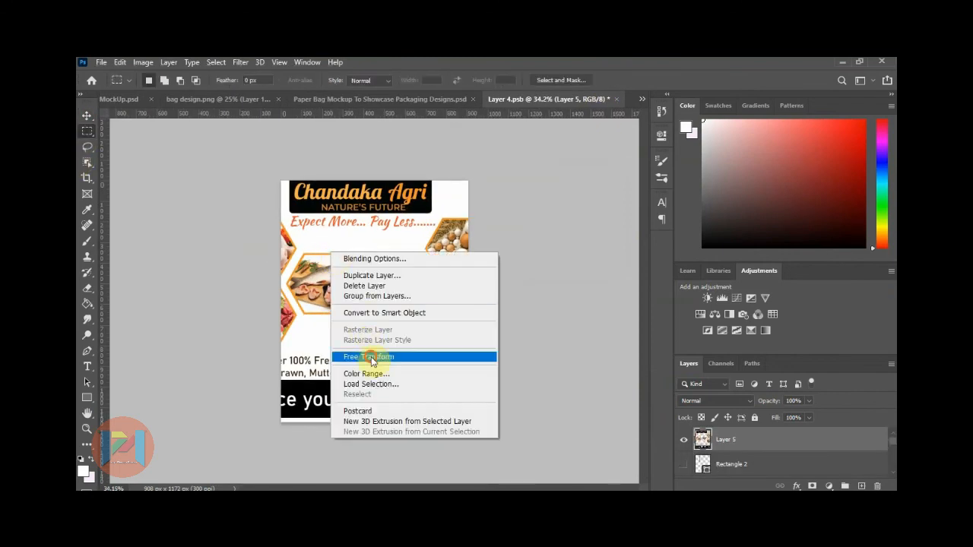
{"action": "left_click", "coordinate": [372, 361]}
{"action": "scroll", "coordinate": [323, 282], "scroll_direction": "down", "scroll_amount": 6}
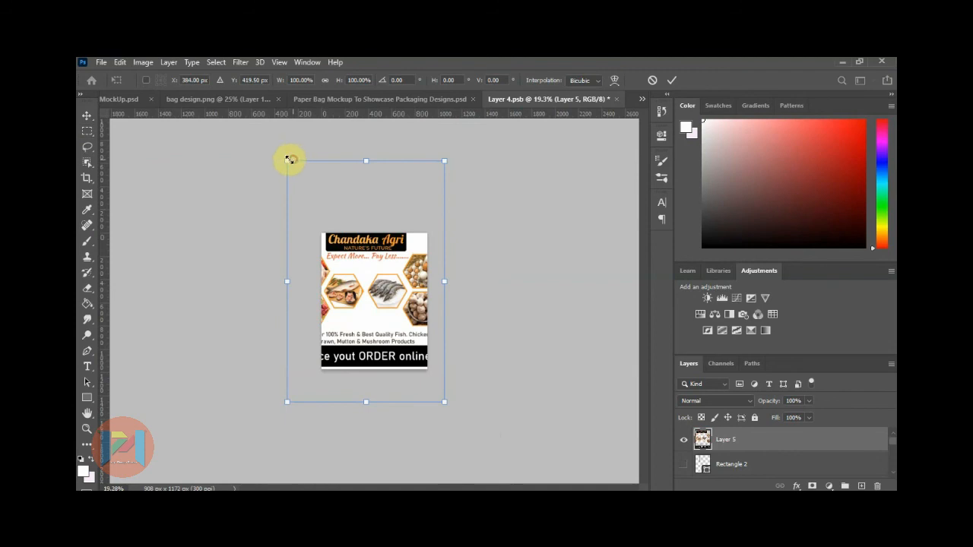
{"action": "left_click_drag", "start_coordinate": [287, 161], "coordinate": [328, 218]}
{"action": "left_click_drag", "start_coordinate": [377, 277], "coordinate": [386, 299]}
{"action": "scroll", "coordinate": [399, 259], "scroll_direction": "up", "scroll_amount": 5}
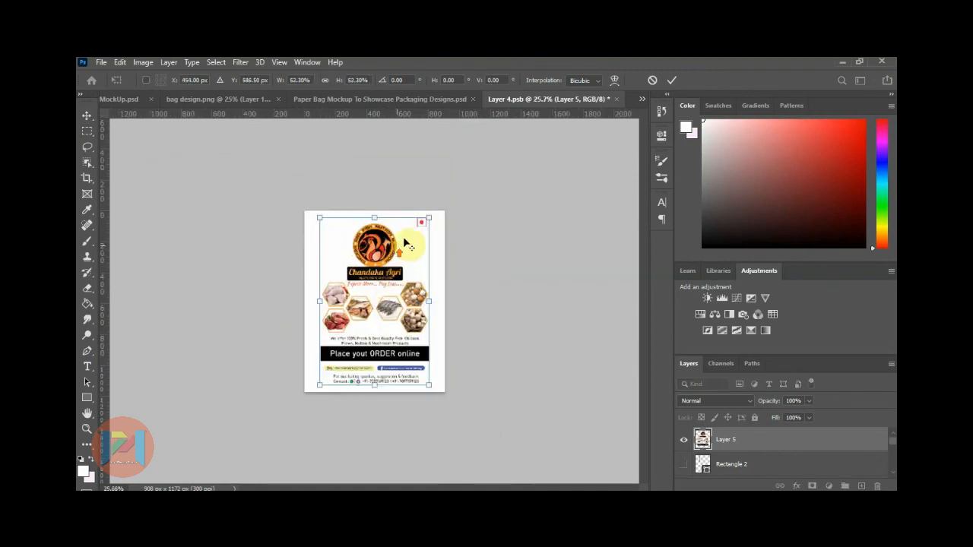
{"action": "left_click_drag", "start_coordinate": [449, 187], "coordinate": [452, 182]}
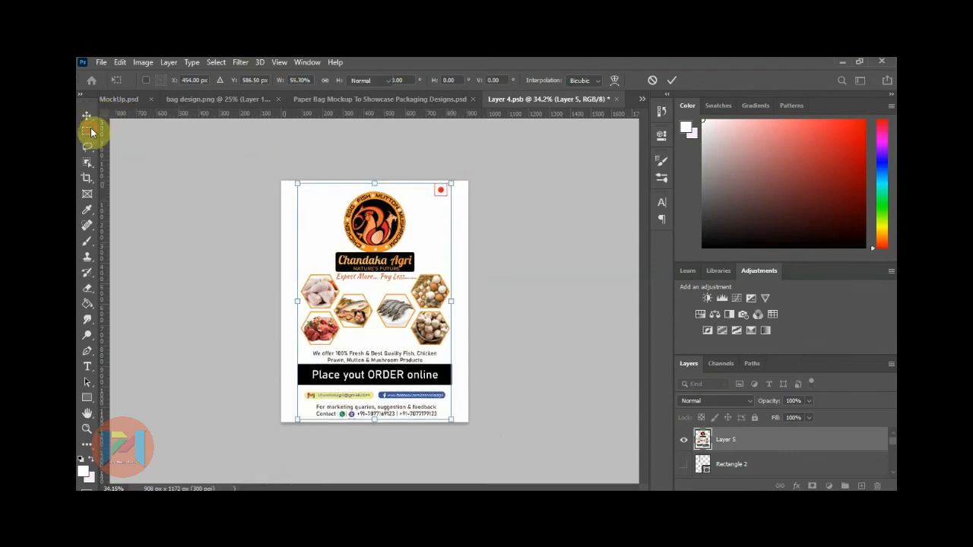
{"action": "left_click", "coordinate": [88, 132]}
Save and close the tan bag's artwork, then move the design layer to the top in the mockup.
{"action": "left_click", "coordinate": [615, 99]}
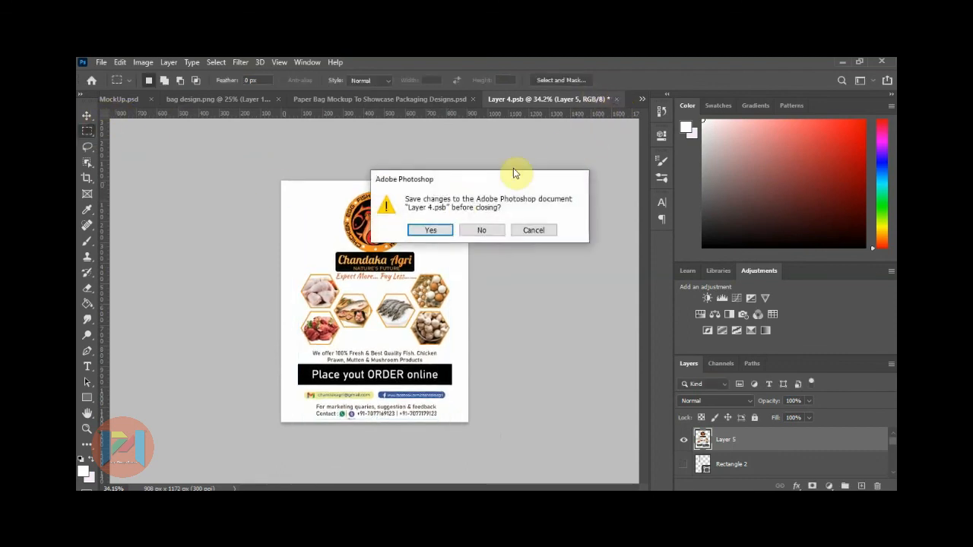
{"action": "left_click", "coordinate": [445, 232]}
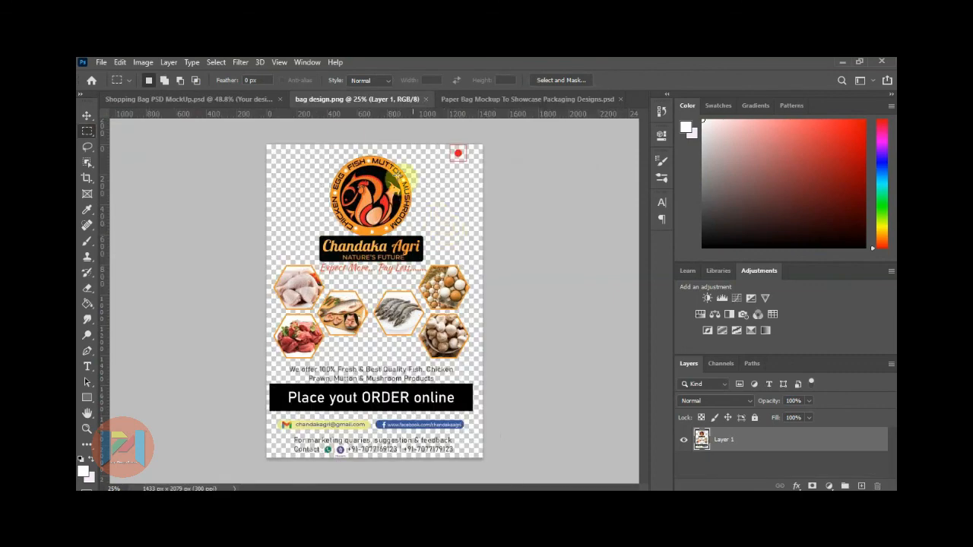
{"action": "left_click", "coordinate": [489, 99]}
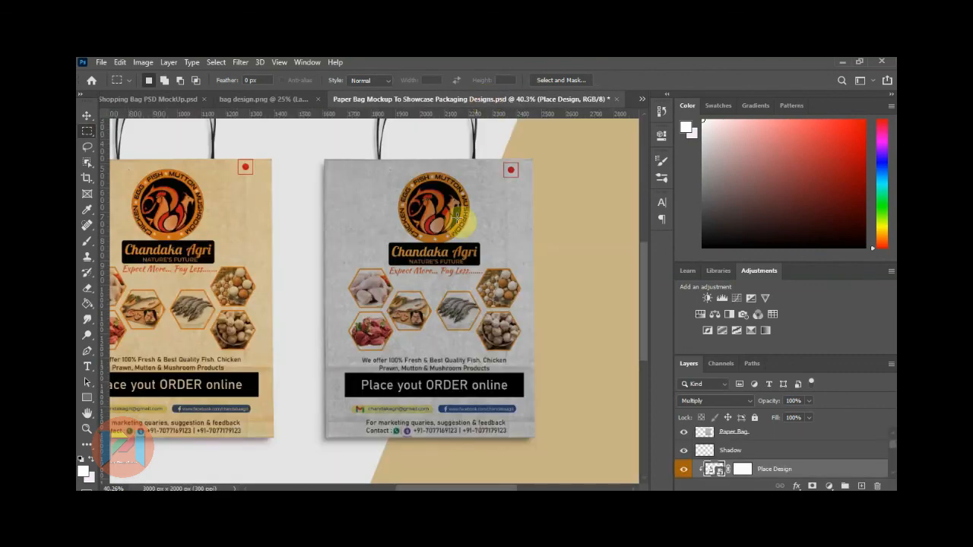
{"action": "scroll", "coordinate": [418, 251], "scroll_direction": "down", "scroll_amount": 2}
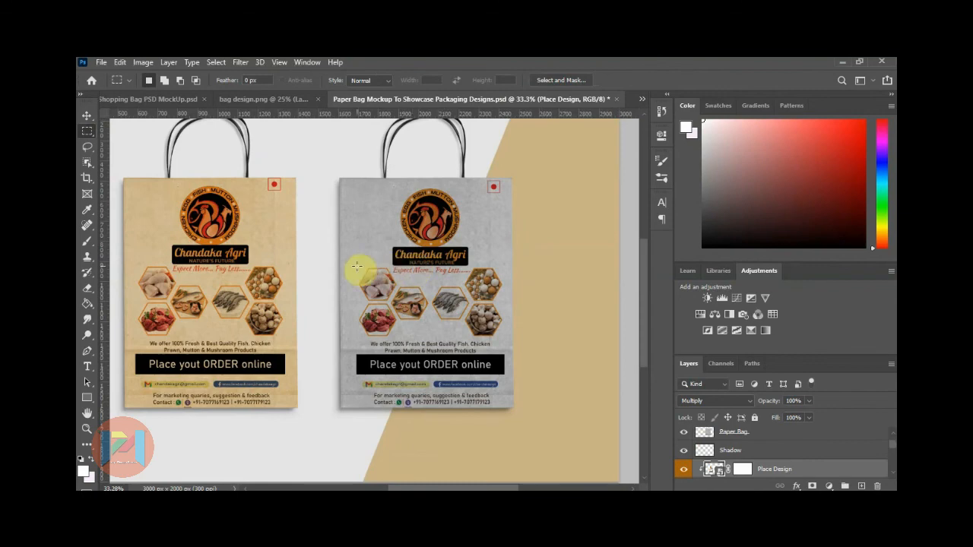
{"action": "scroll", "coordinate": [173, 211], "scroll_direction": "up", "scroll_amount": 1}
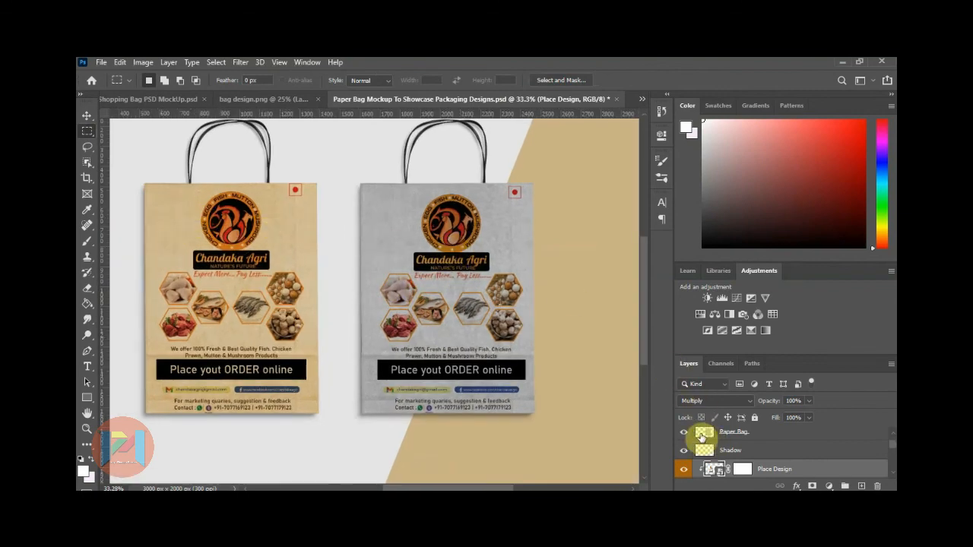
{"action": "left_click_drag", "start_coordinate": [701, 436], "coordinate": [702, 438]}
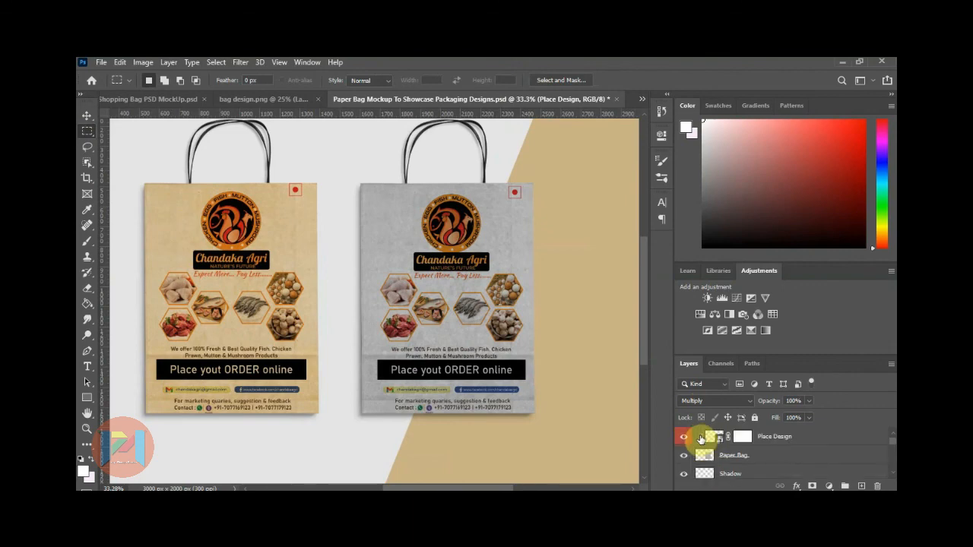
Turn on the dark grey background layer in the grey bag's Layer 3.psb artwork and save it.
{"action": "double_click", "coordinate": [709, 439]}
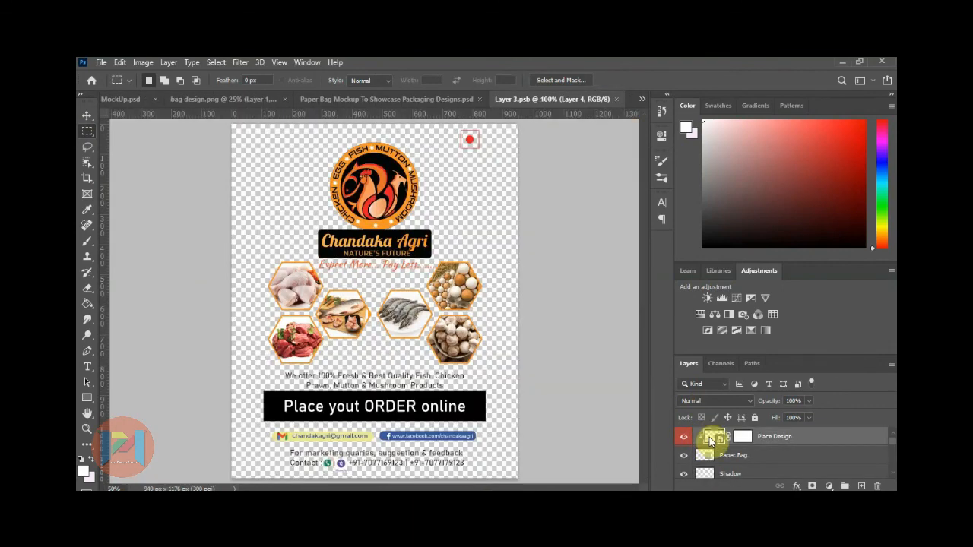
{"action": "scroll", "coordinate": [701, 449], "scroll_direction": "down", "scroll_amount": 3}
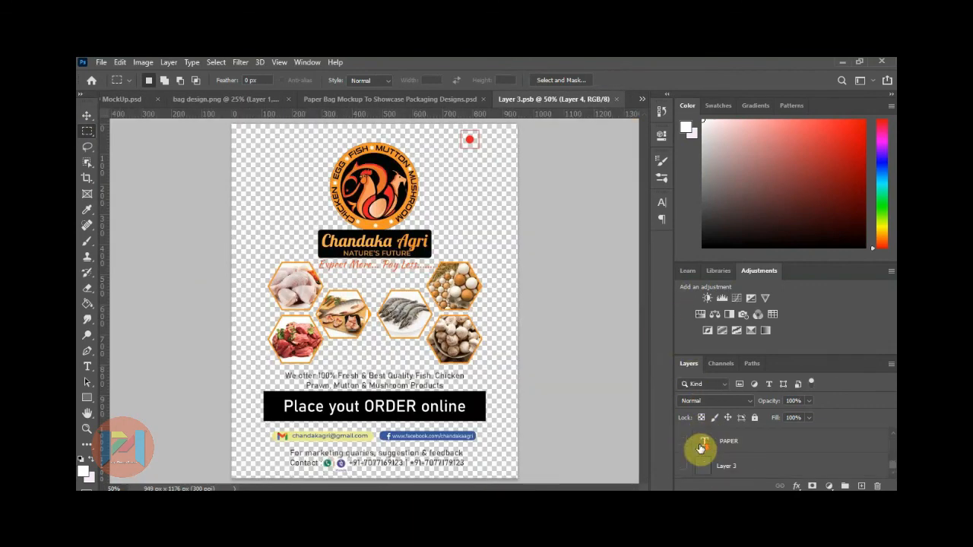
{"action": "left_click", "coordinate": [684, 466]}
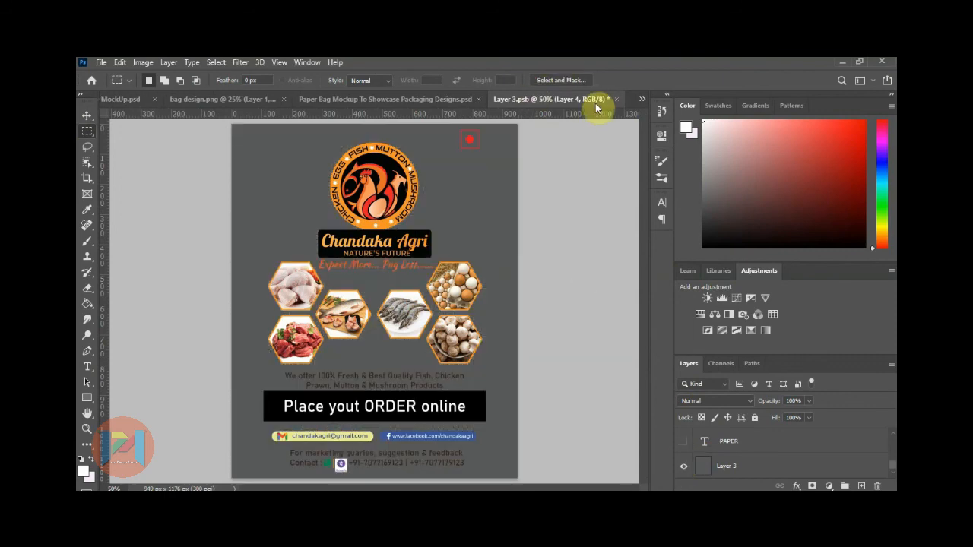
{"action": "left_click", "coordinate": [616, 99]}
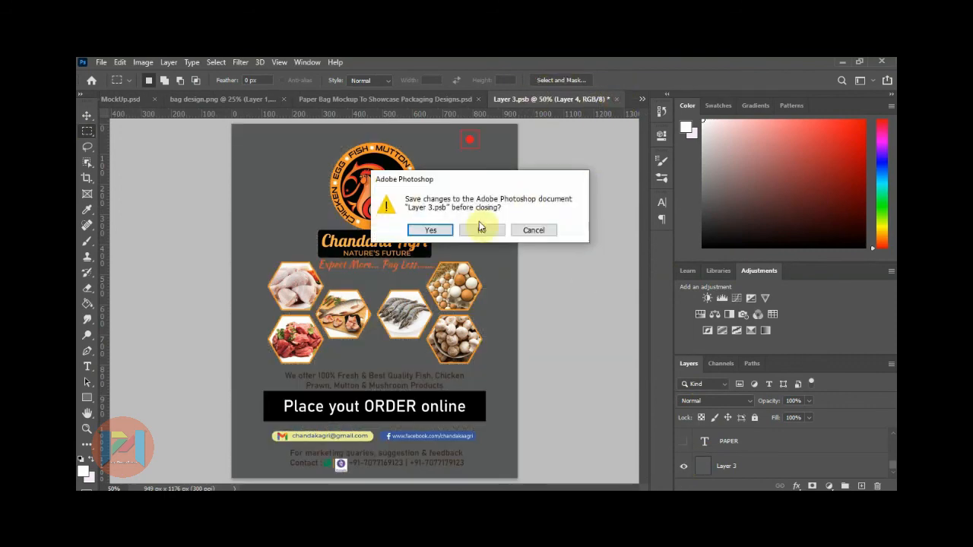
{"action": "left_click", "coordinate": [432, 229]}
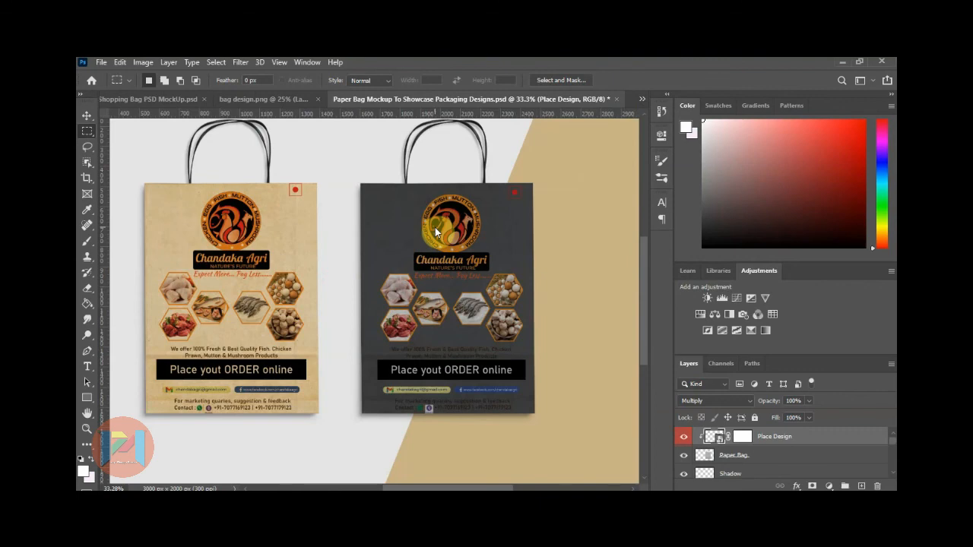